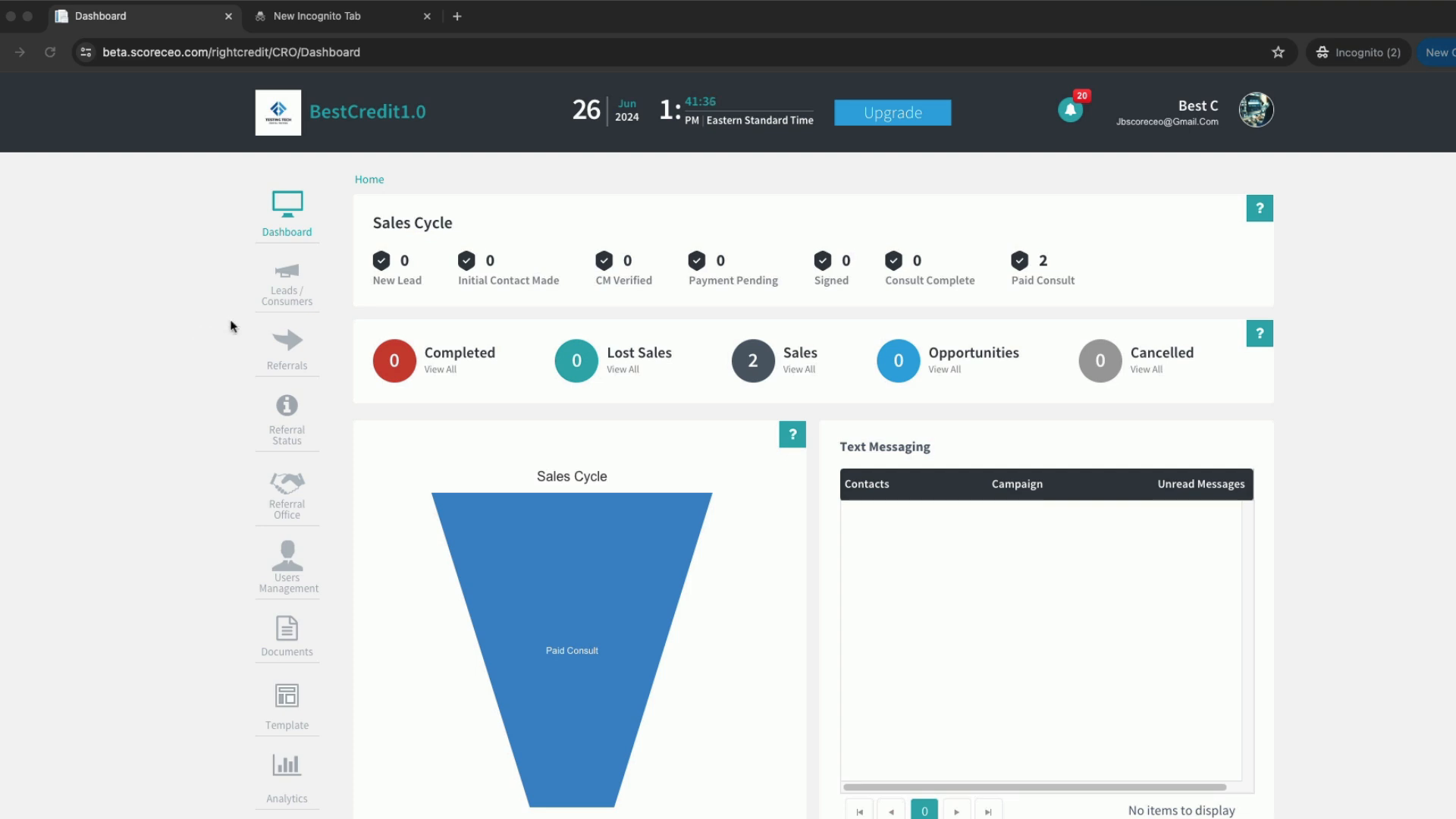
Open the leads list, turn on selection for lists and tags, and select all consumers.
{"action": "left_click", "coordinate": [291, 287]}
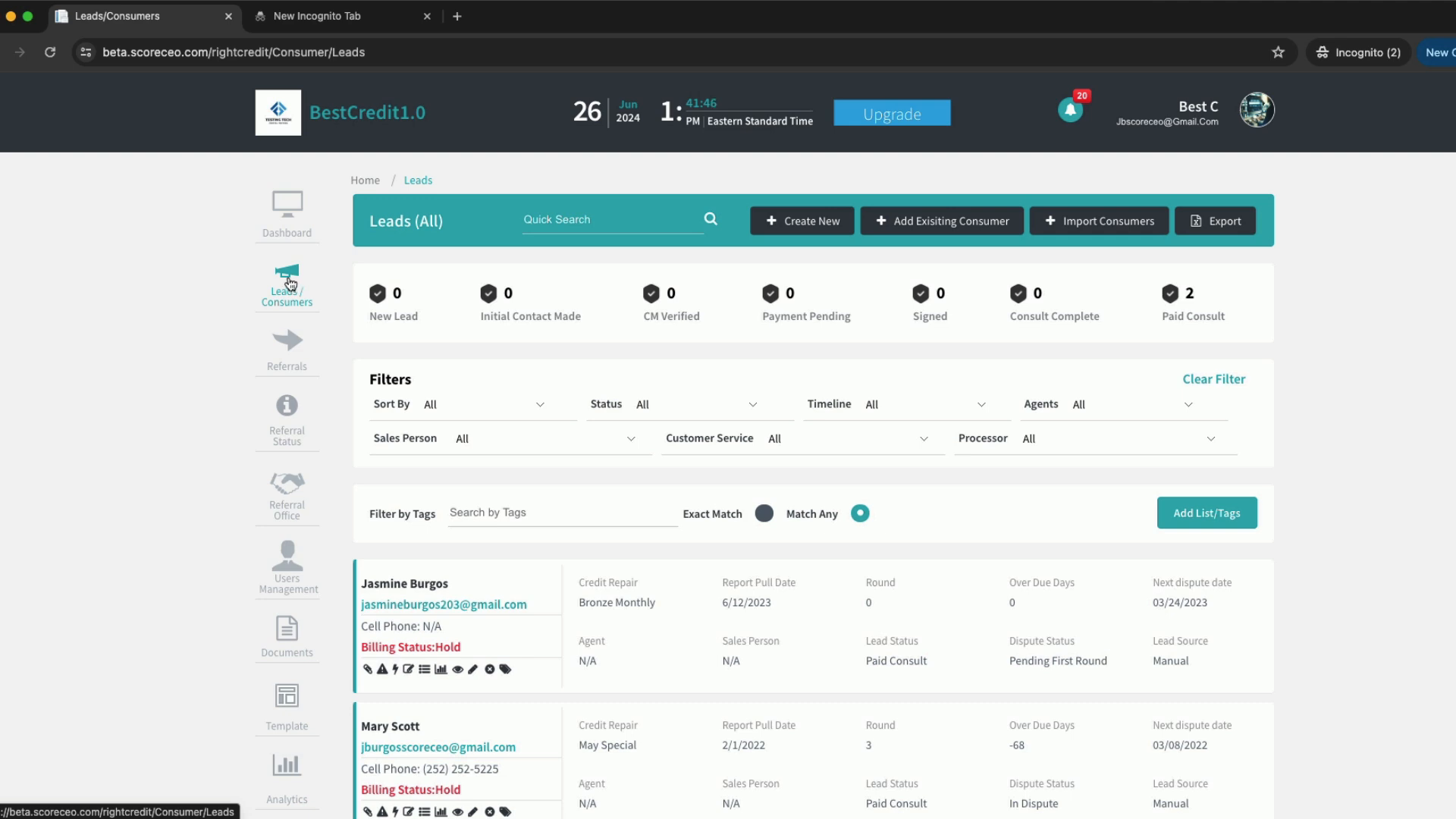
{"action": "left_click", "coordinate": [1202, 521]}
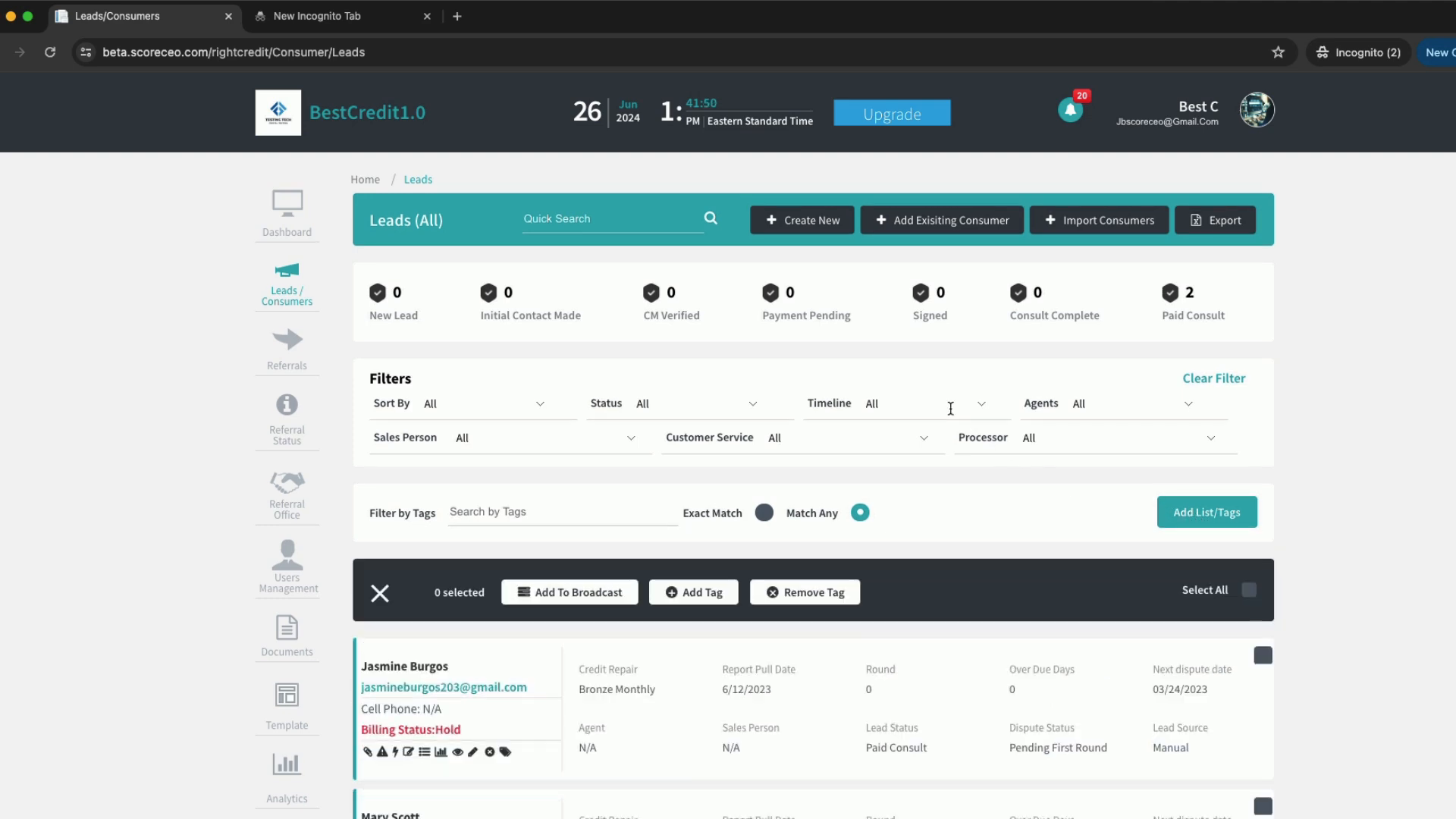
{"action": "scroll", "coordinate": [953, 414], "scroll_direction": "down", "scroll_amount": 4}
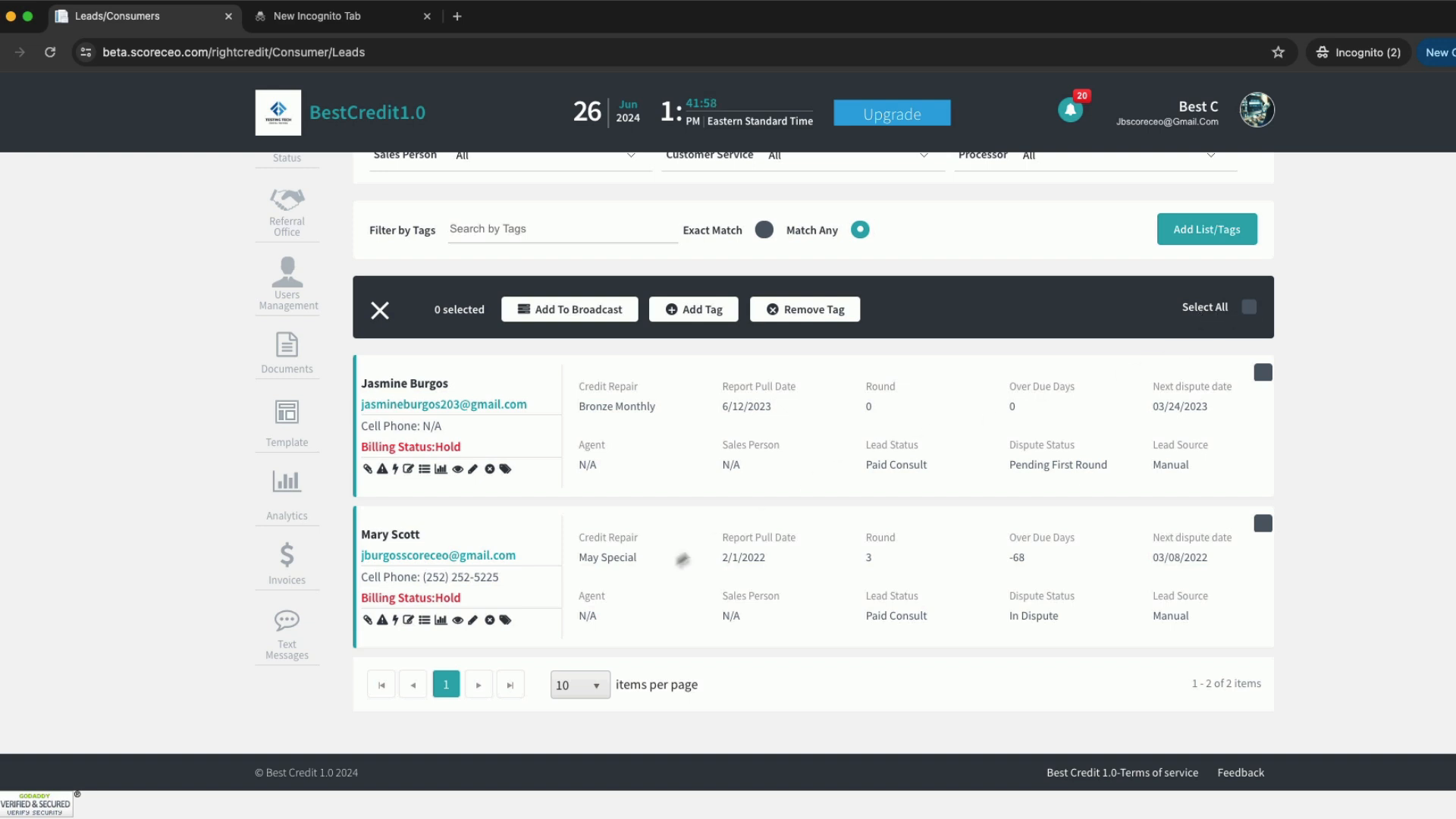
{"action": "left_click", "coordinate": [595, 685]}
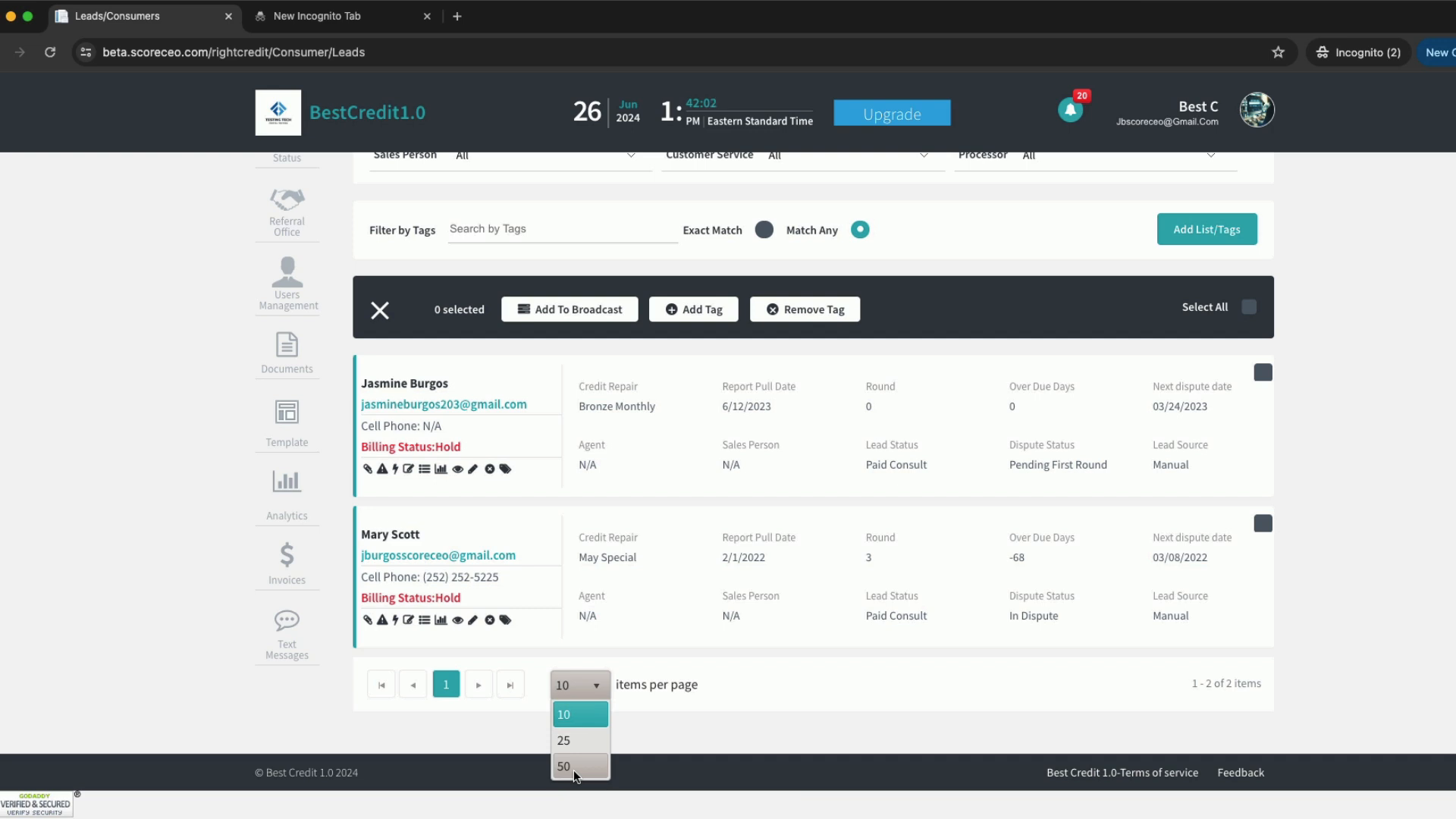
{"action": "left_click", "coordinate": [1248, 308]}
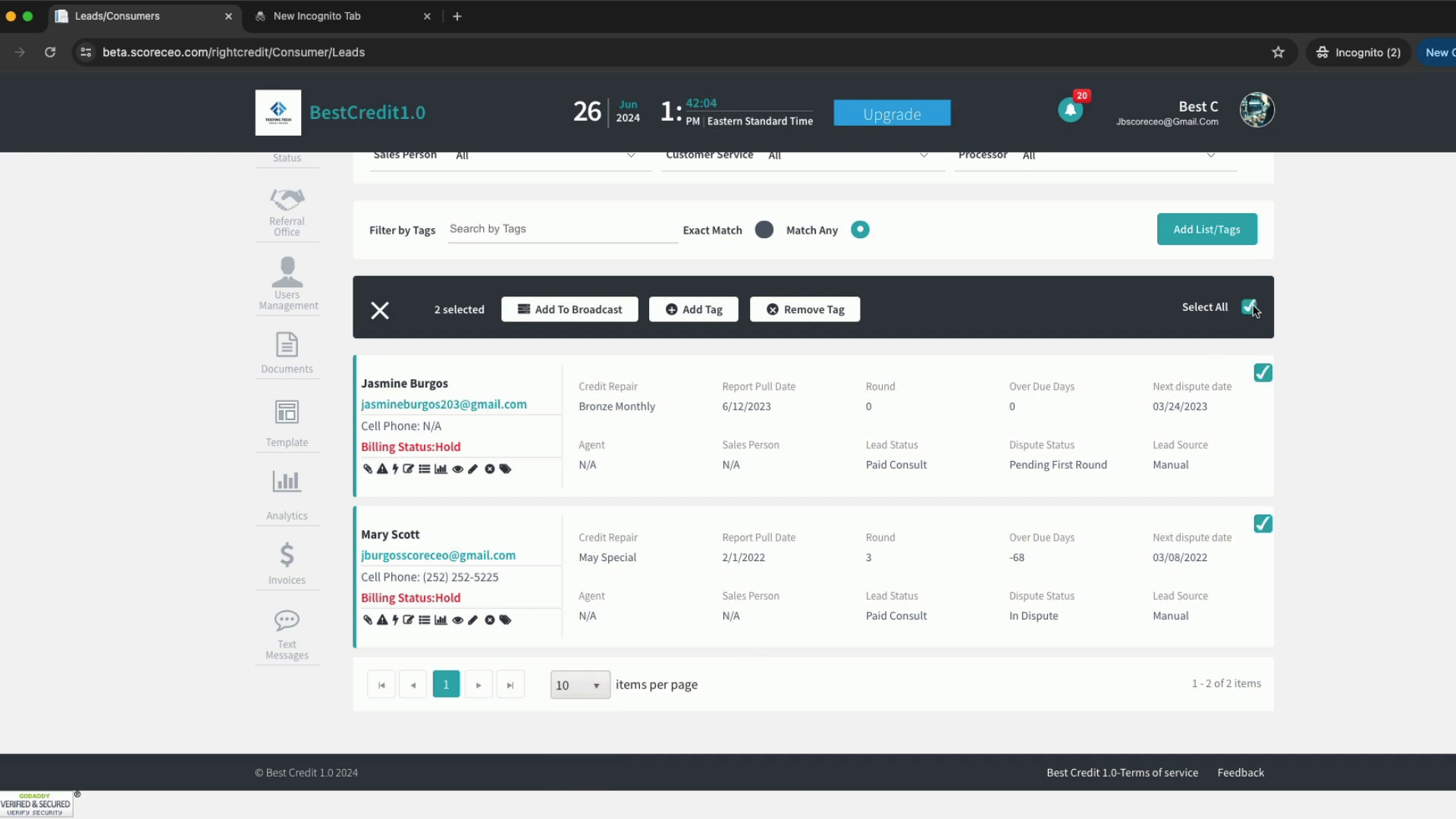
Deselect both consumers individually and select them again.
{"action": "left_click", "coordinate": [1265, 375]}
{"action": "left_click", "coordinate": [1264, 525]}
{"action": "left_click", "coordinate": [1264, 523]}
{"action": "left_click", "coordinate": [1262, 372]}
Start adding the selected contacts to a new broadcast list and name the list "Blog Promo".
{"action": "scroll", "coordinate": [999, 472], "scroll_direction": "up", "scroll_amount": 1}
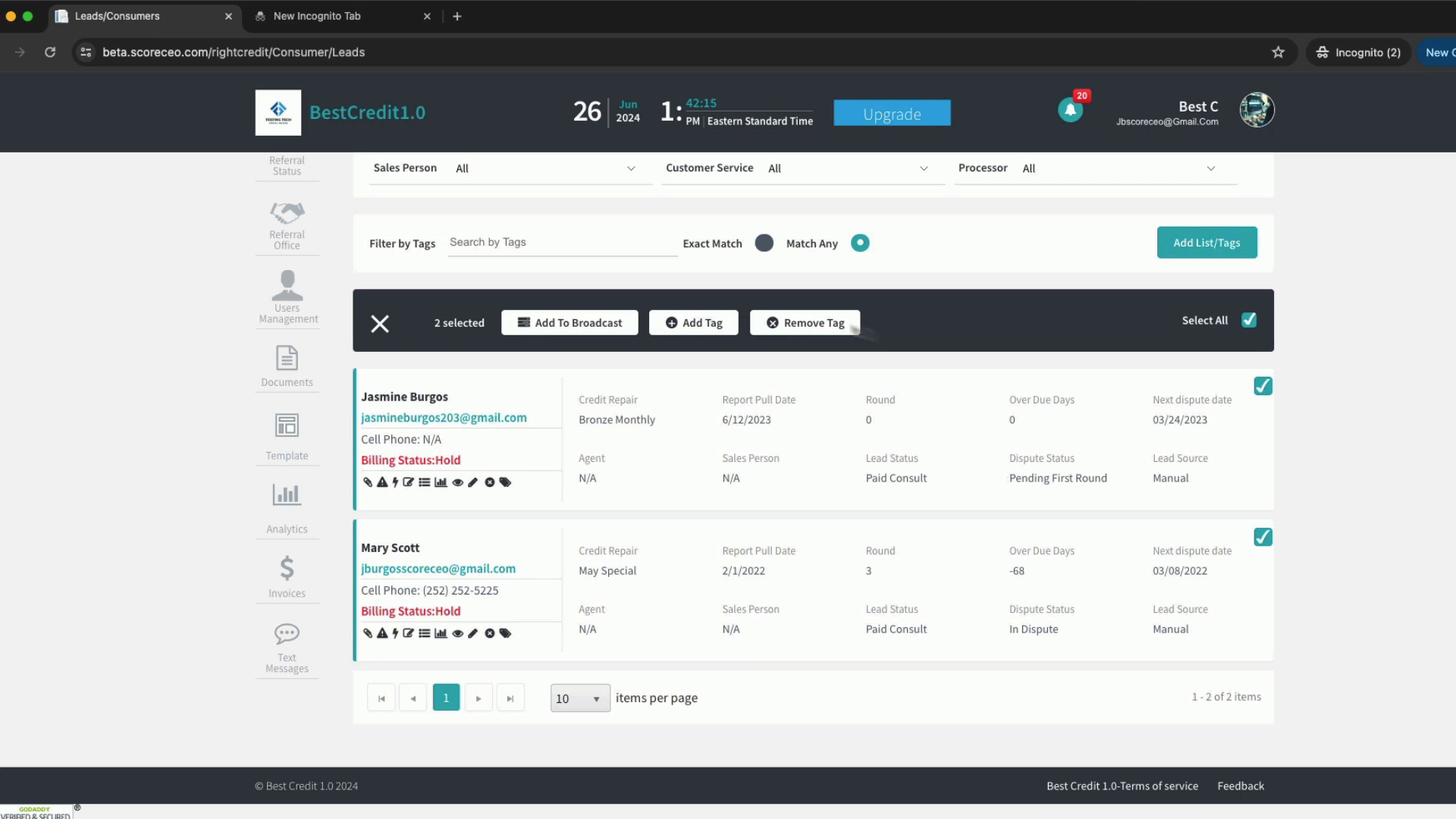
{"action": "left_click", "coordinate": [546, 327]}
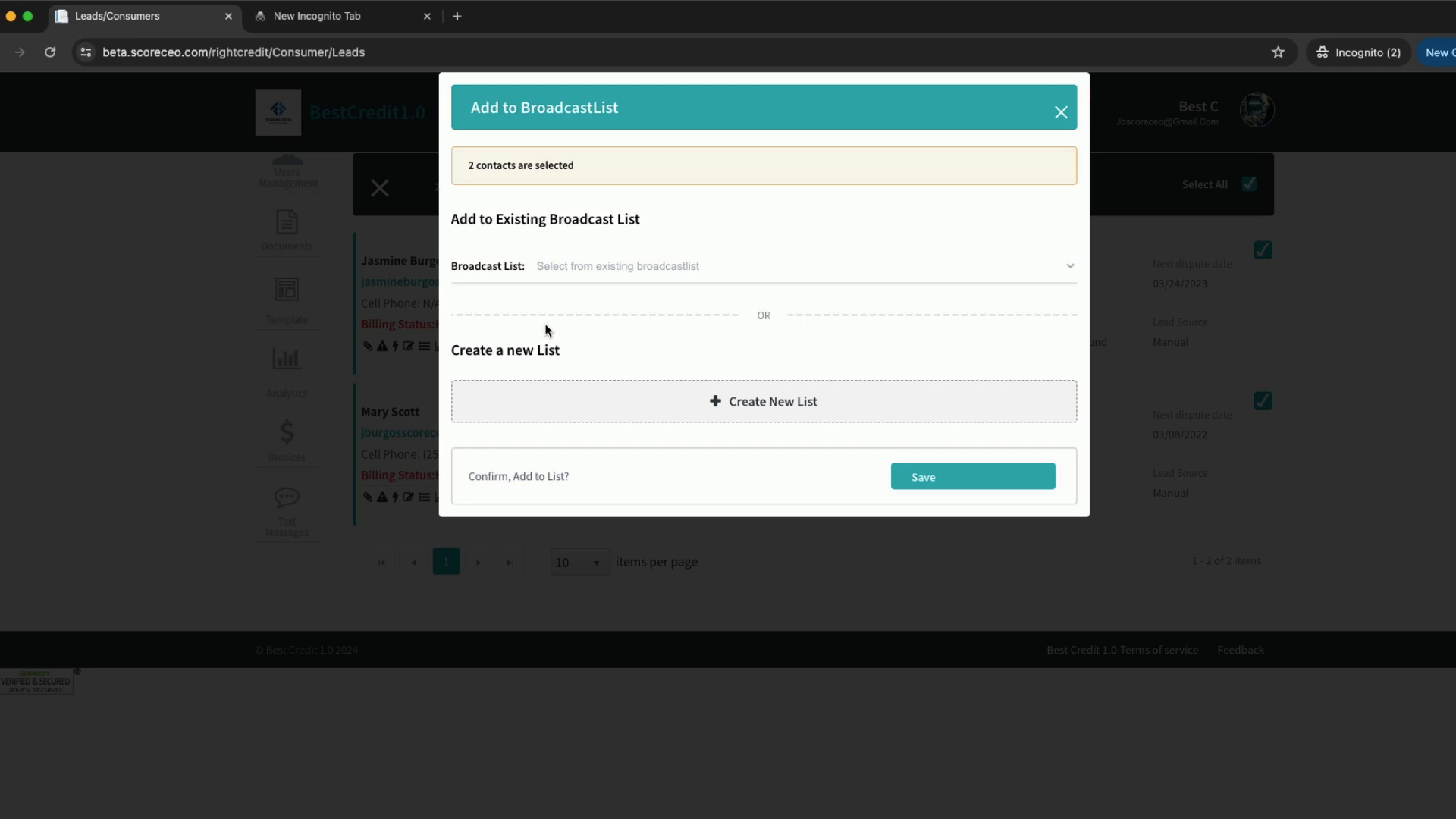
{"action": "left_click", "coordinate": [1069, 267]}
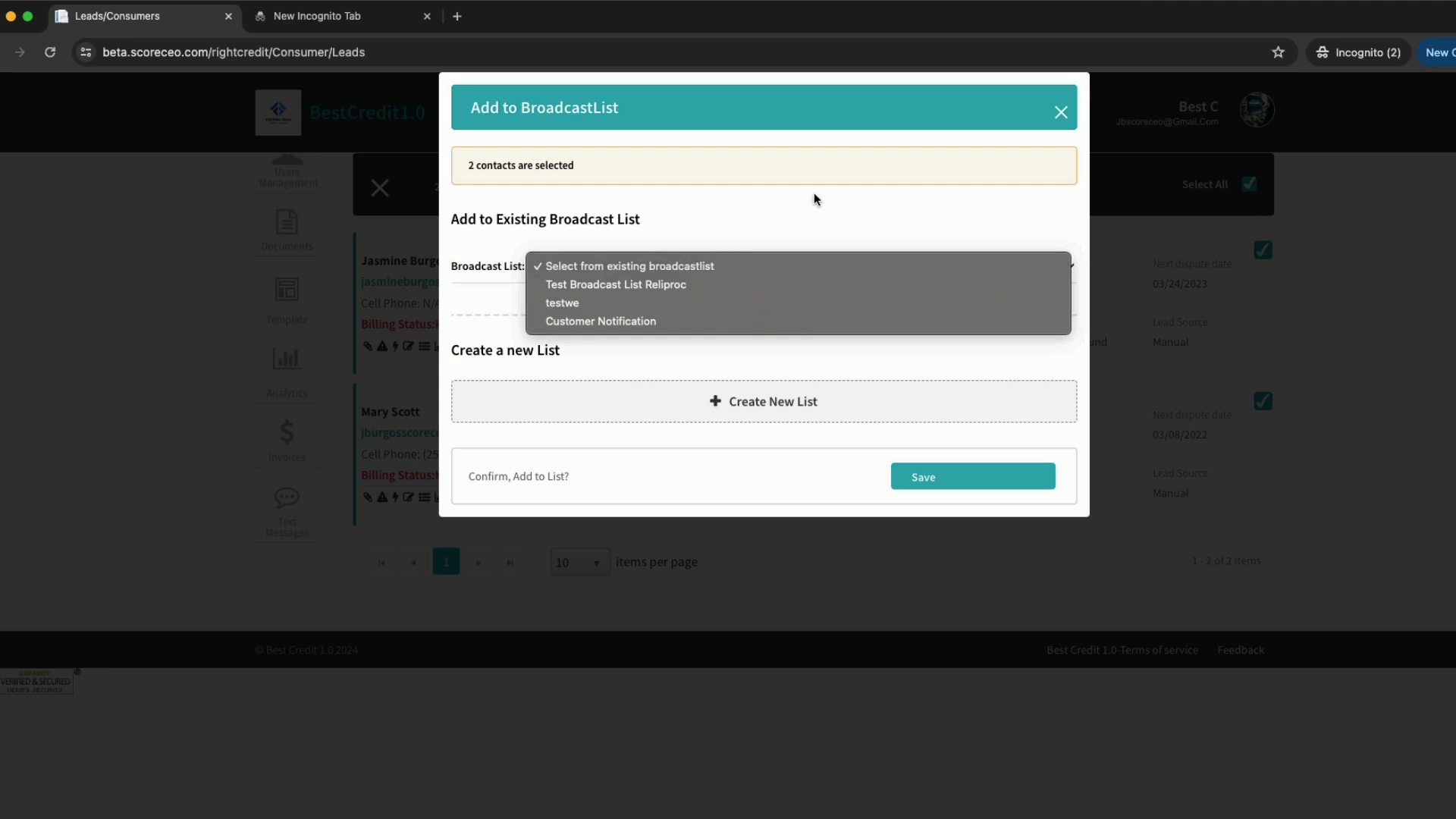
{"action": "left_click", "coordinate": [689, 270]}
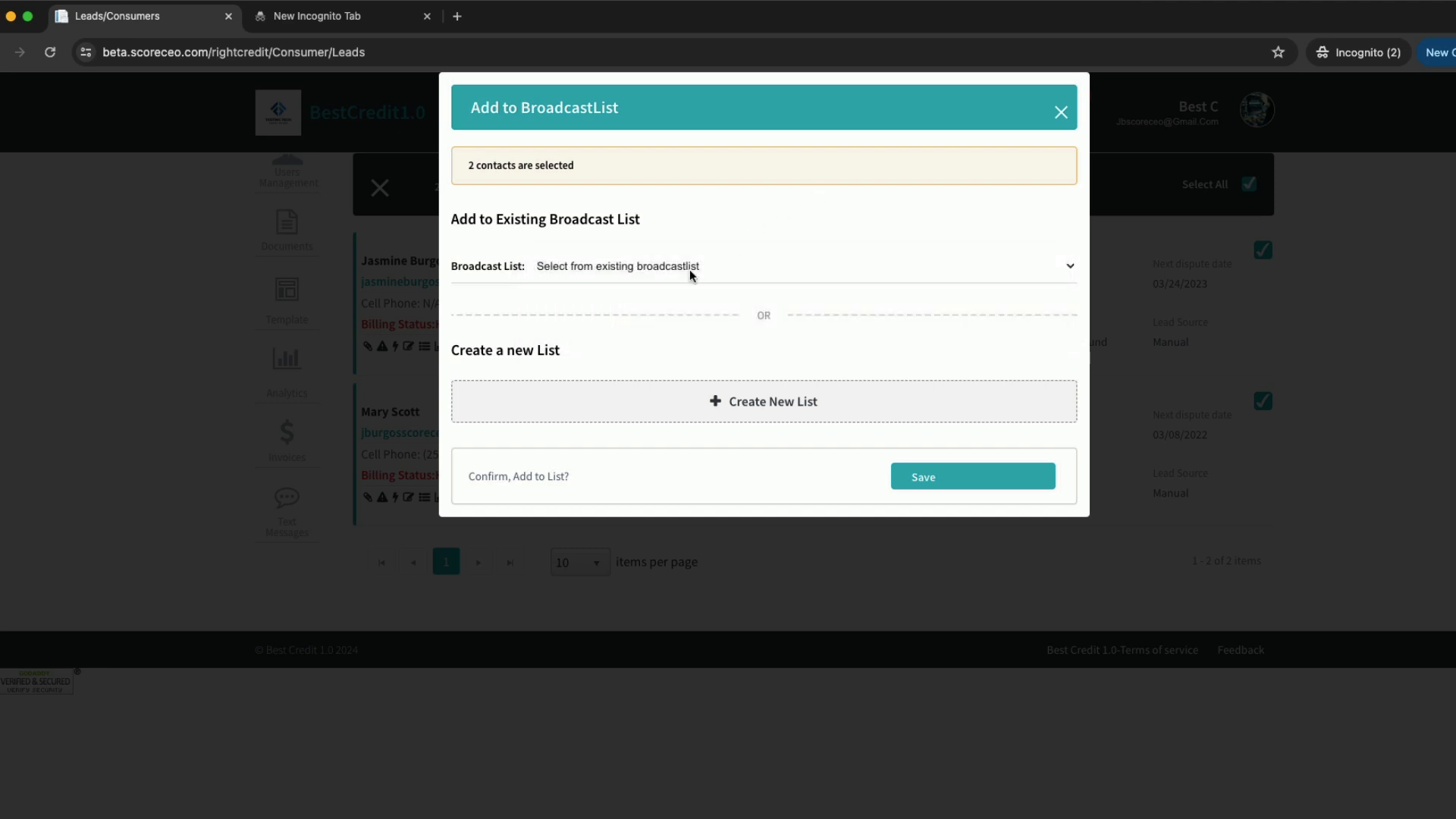
{"action": "left_click", "coordinate": [756, 404]}
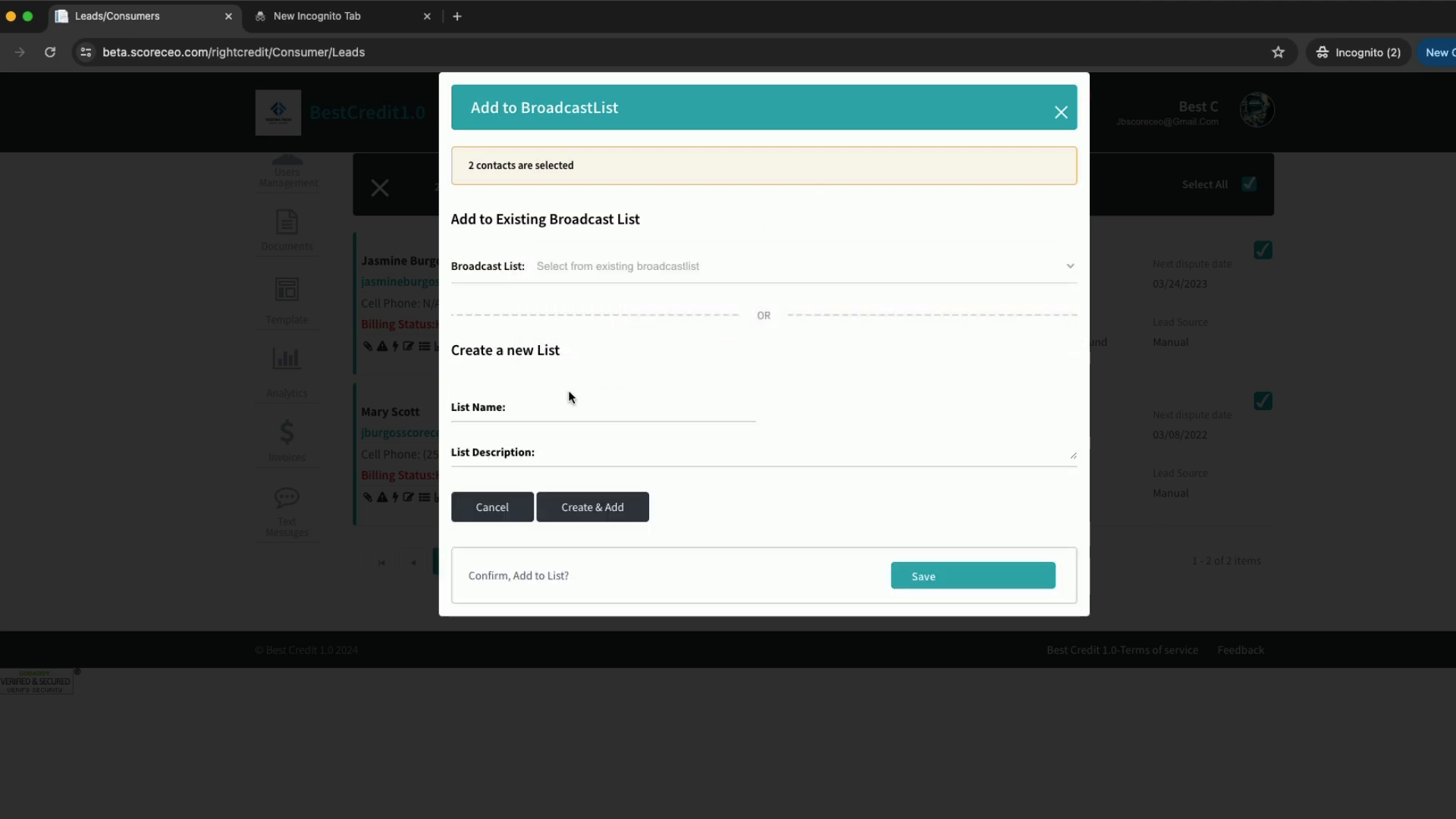
{"action": "left_click", "coordinate": [546, 403]}
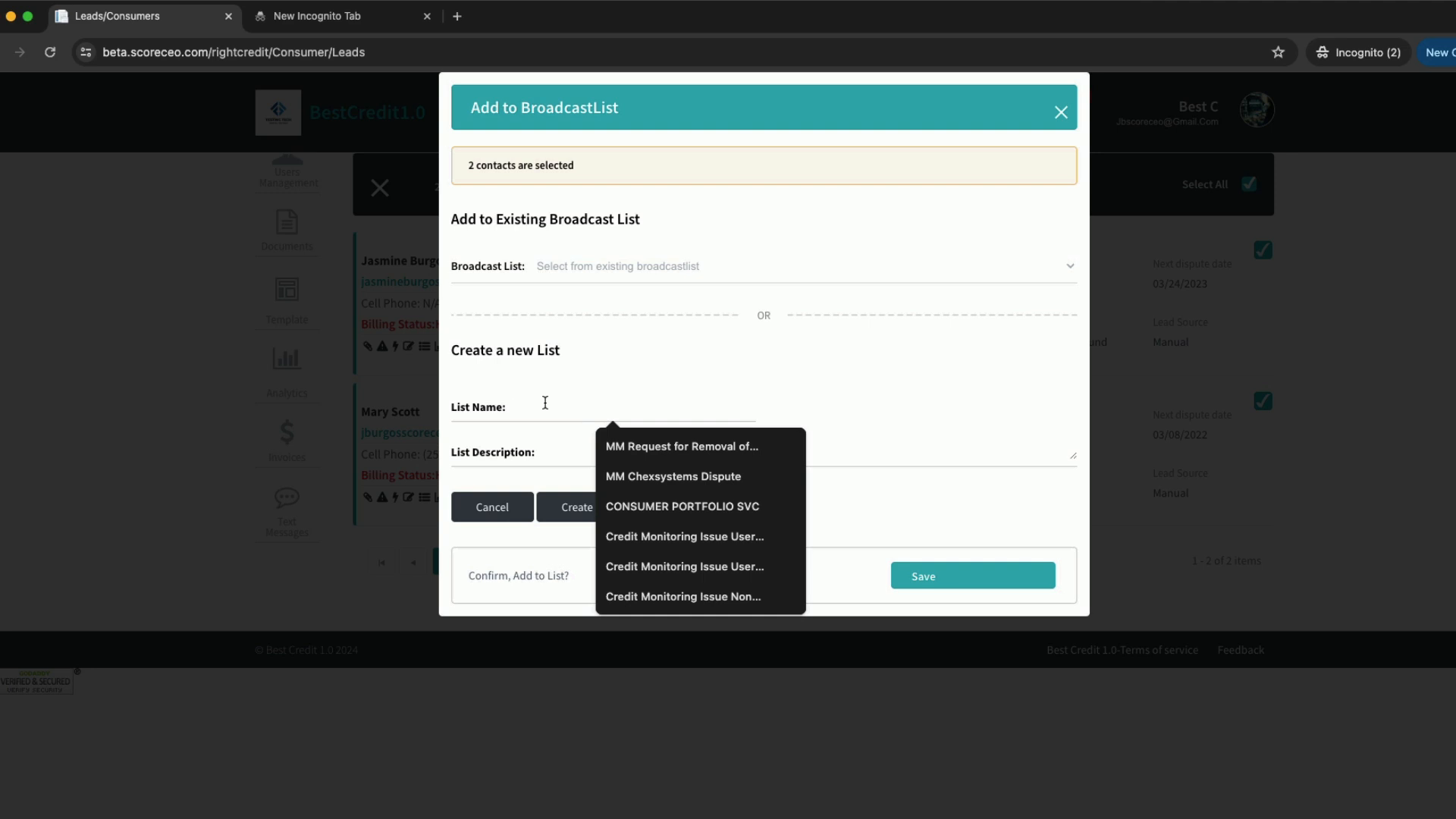
{"action": "left_click", "coordinate": [572, 389]}
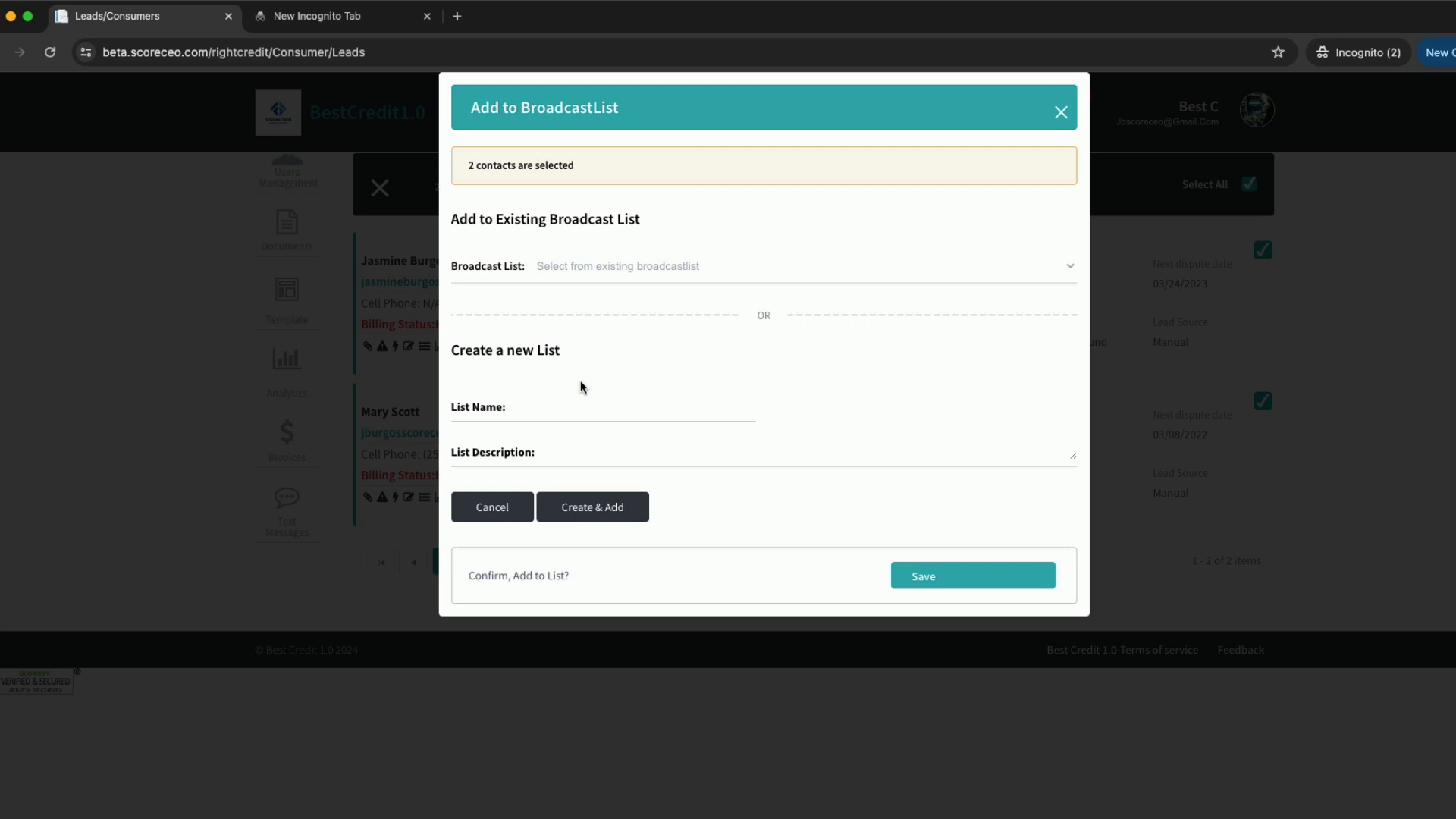
{"action": "left_click", "coordinate": [568, 407]}
{"action": "type", "text": "Blog Promo"}
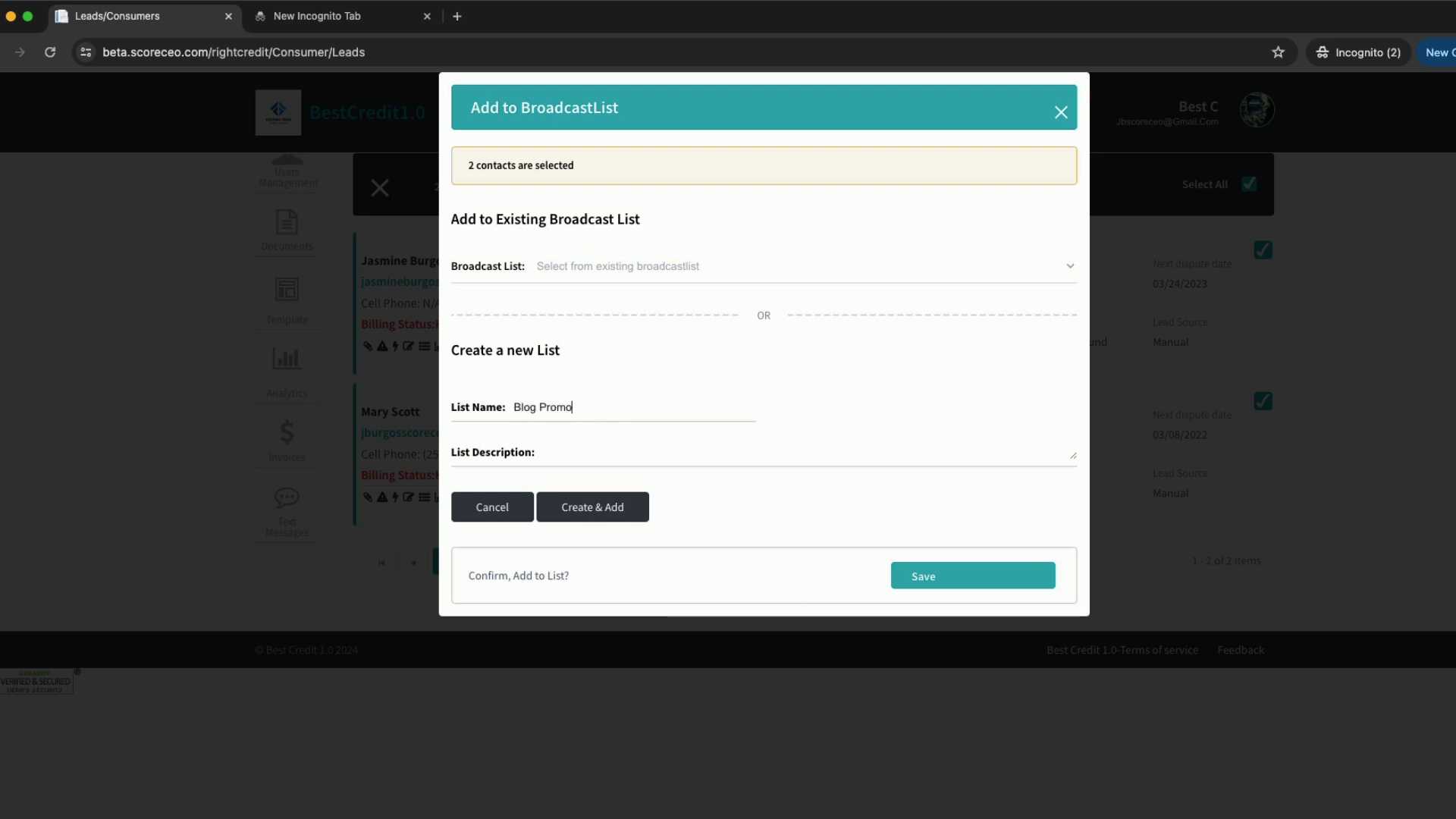
Describe the list as "Promo to my blogs drive traffic to website" and create it with the selected contacts.
{"action": "left_click", "coordinate": [573, 452]}
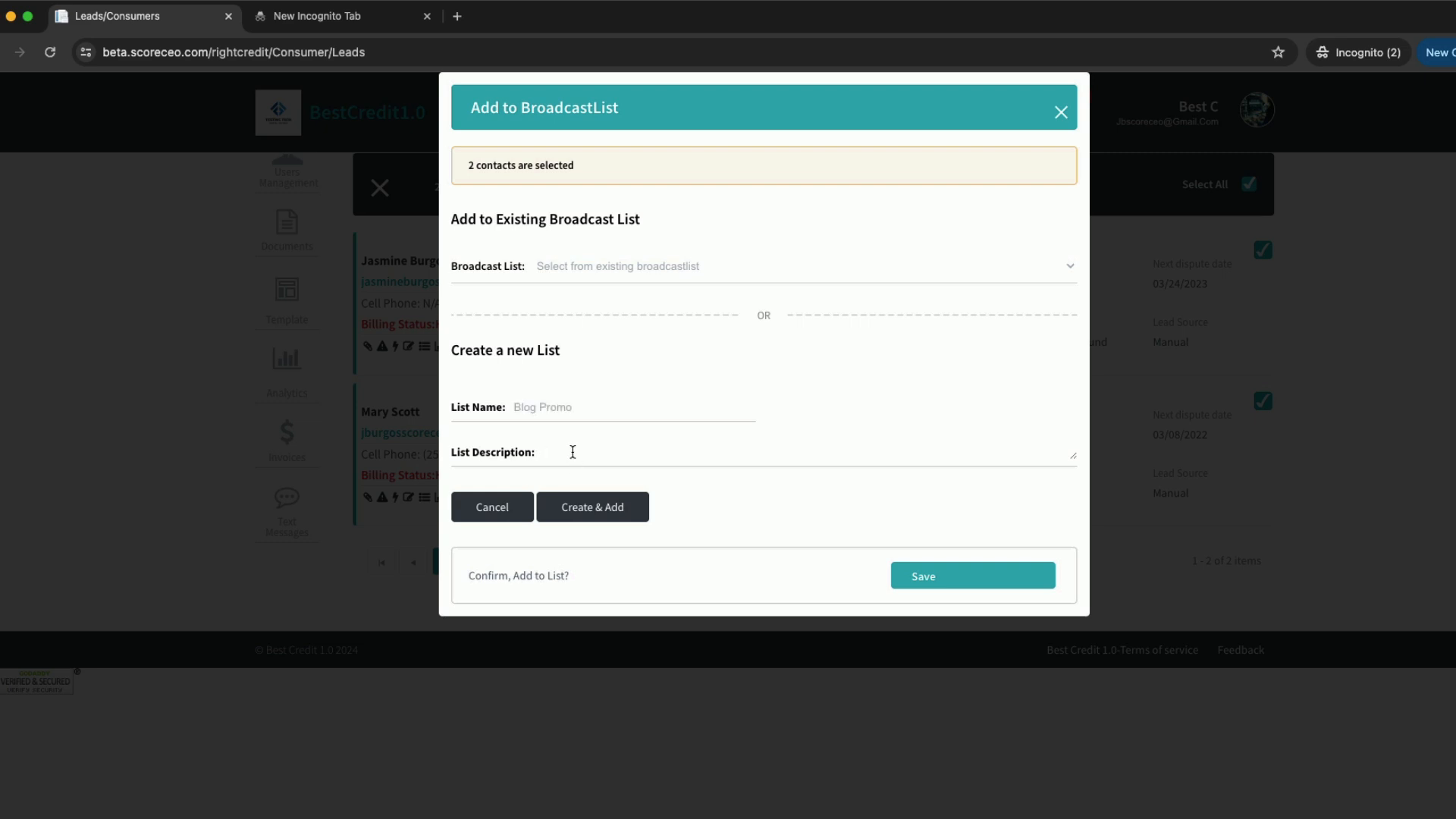
{"action": "type", "text": "Promo to my blogs drive traffice to we"}
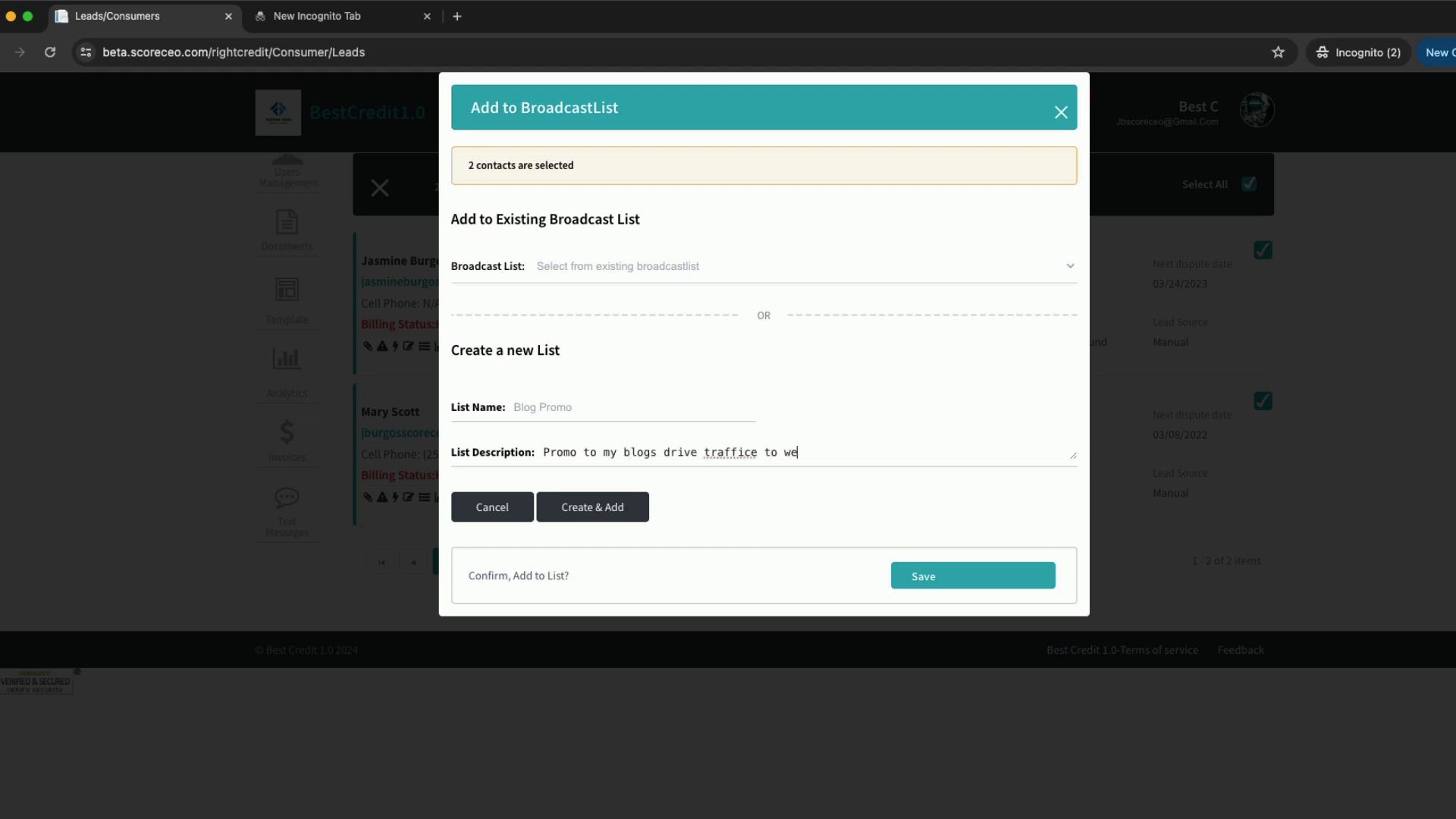
{"action": "key", "text": "BackSpace"}
{"action": "key", "text": "BackSpace"}
{"action": "key", "text": "BackSpace"}
{"action": "key", "text": "BackSpace"}
{"action": "key", "text": "BackSpace"}
{"action": "key", "text": "BackSpace"}
{"action": "key", "text": "BackSpace"}
{"action": "type", "text": "to website"}
{"action": "left_click", "coordinate": [611, 519]}
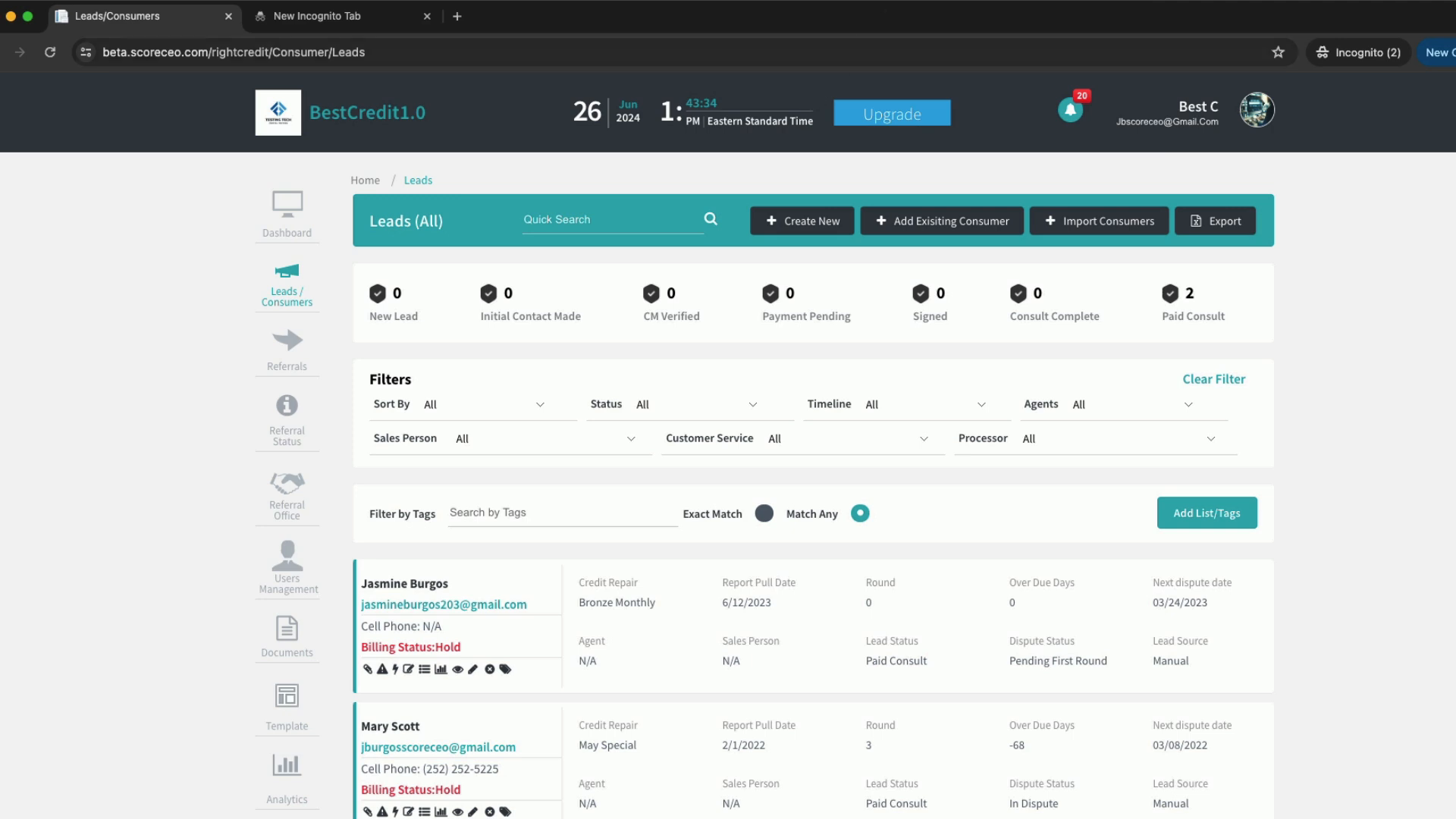
Open the campaigns page and start a new campaign titled "Blog Promo".
{"action": "left_click", "coordinate": [1253, 110]}
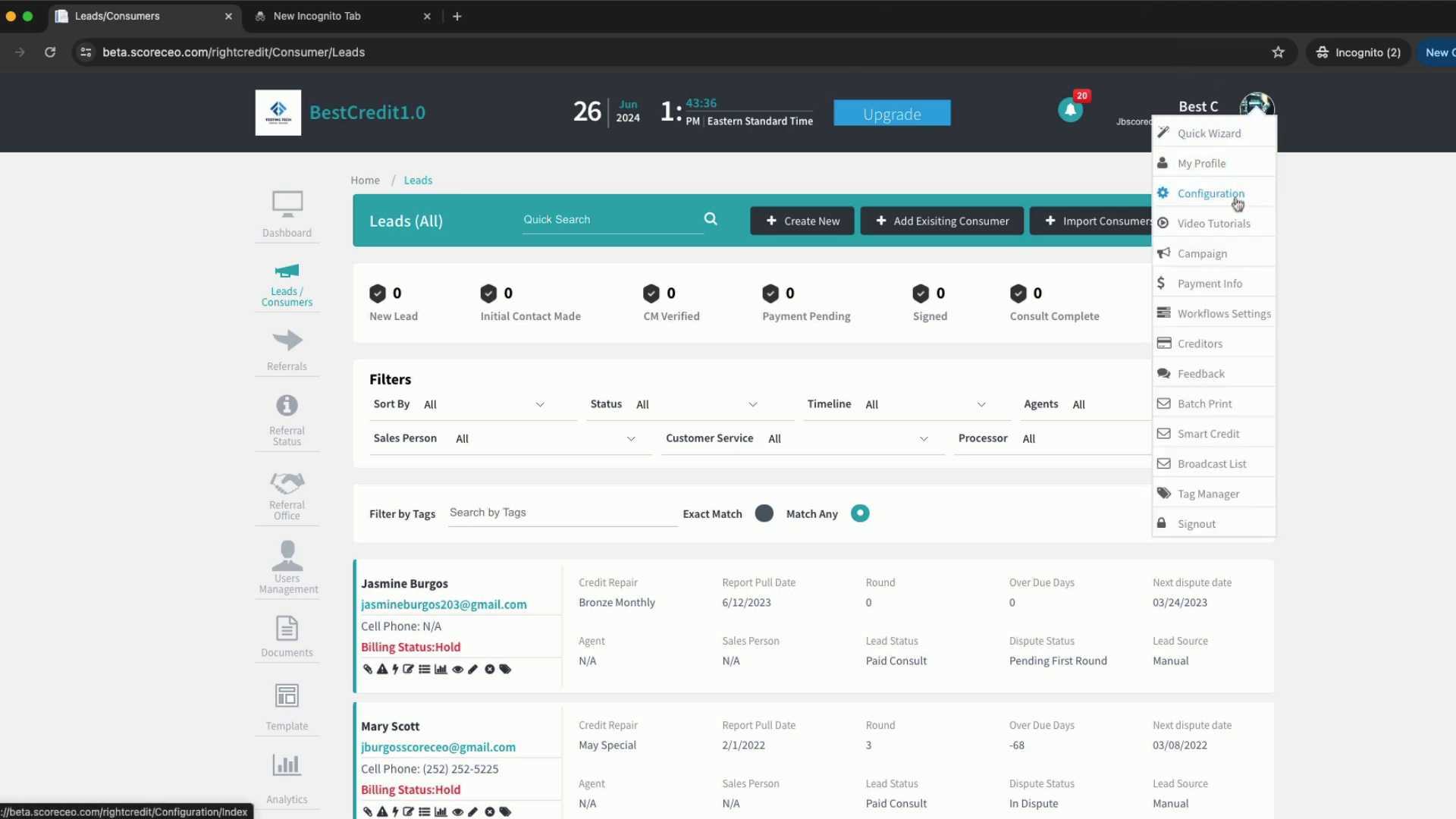
{"action": "left_click", "coordinate": [1221, 261]}
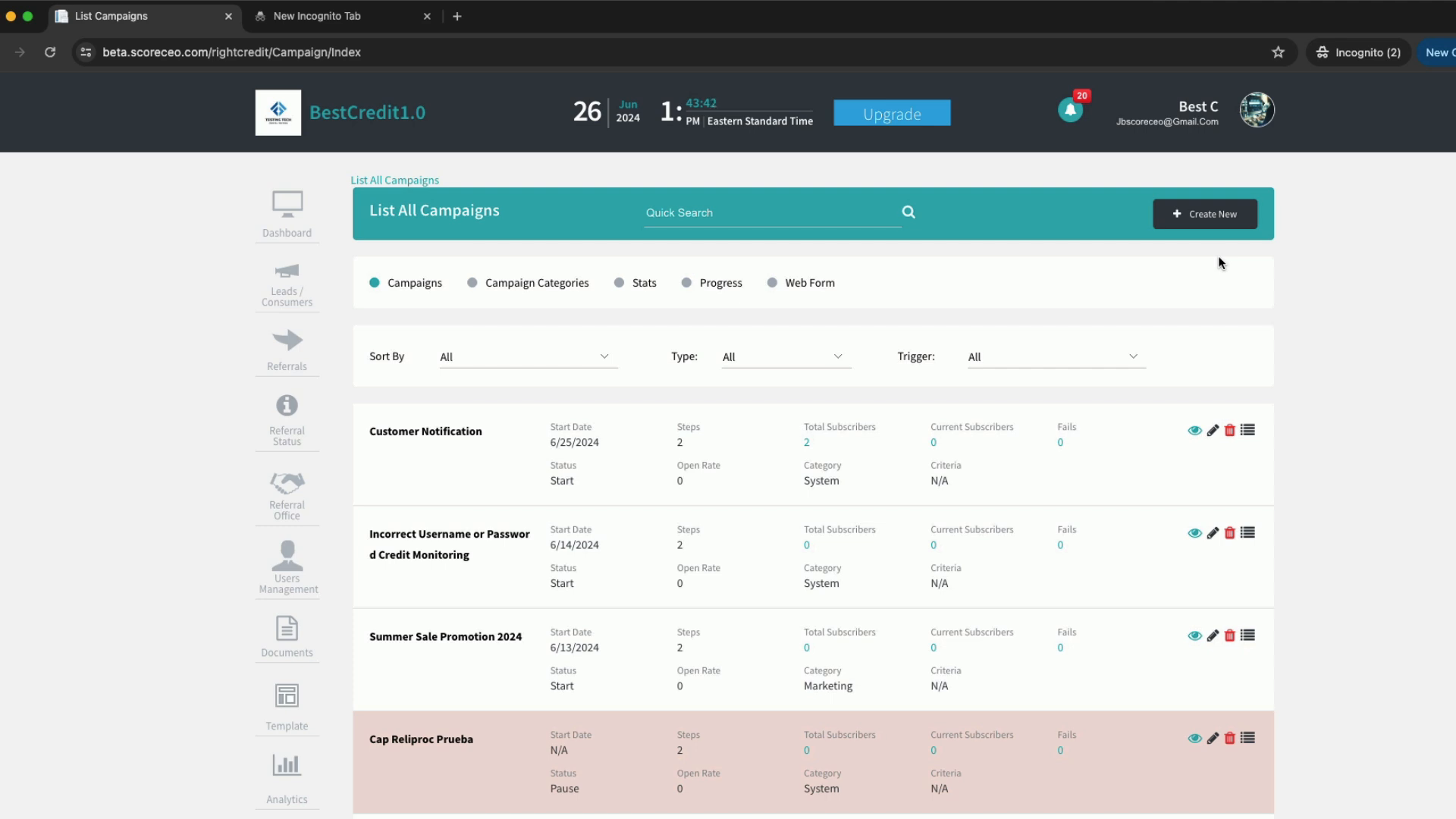
{"action": "left_click", "coordinate": [1206, 213]}
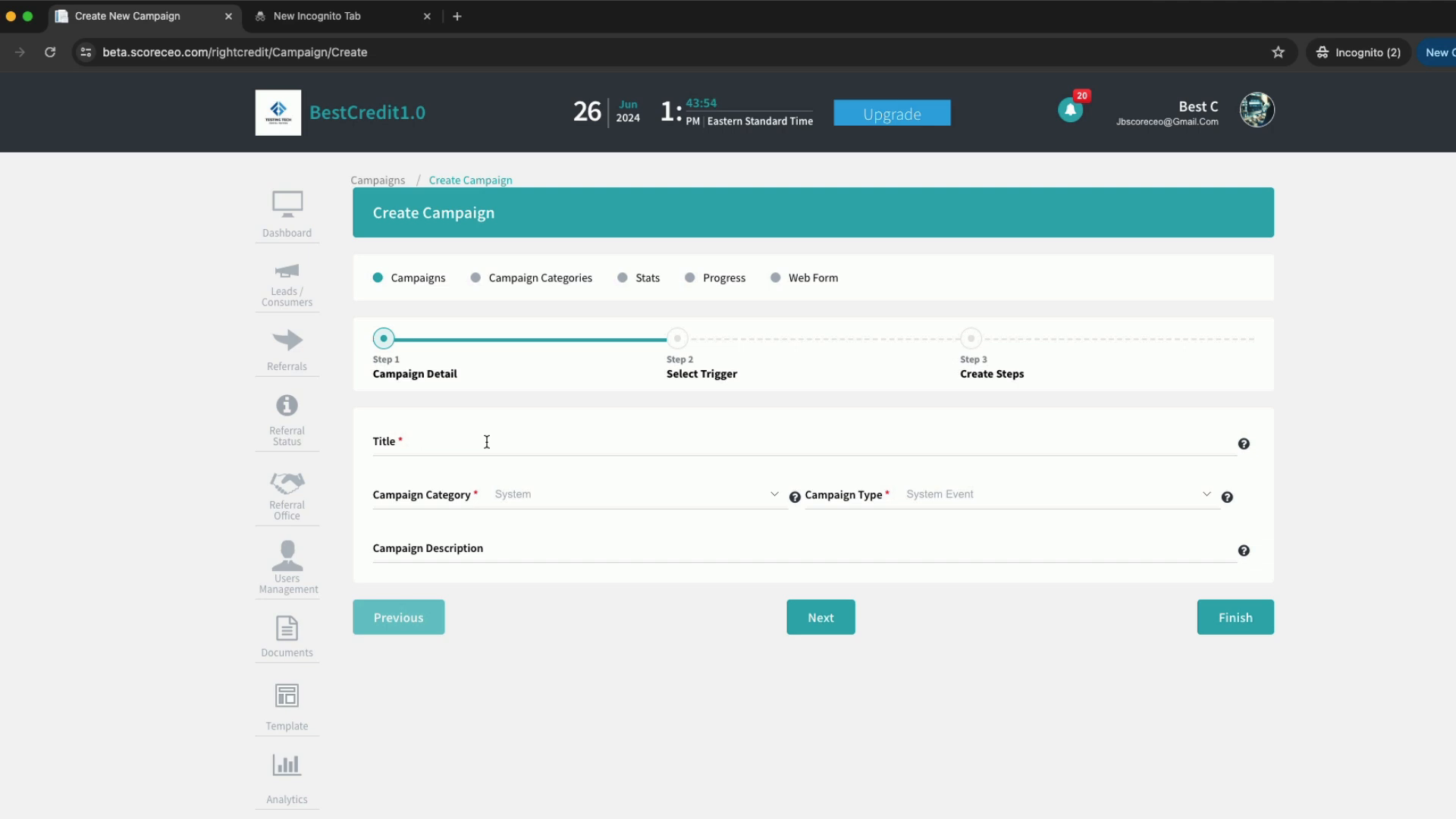
{"action": "type", "text": "Blog Promo"}
Set the campaign category to Marketing and the campaign type to Broadcast List.
{"action": "left_click", "coordinate": [774, 497]}
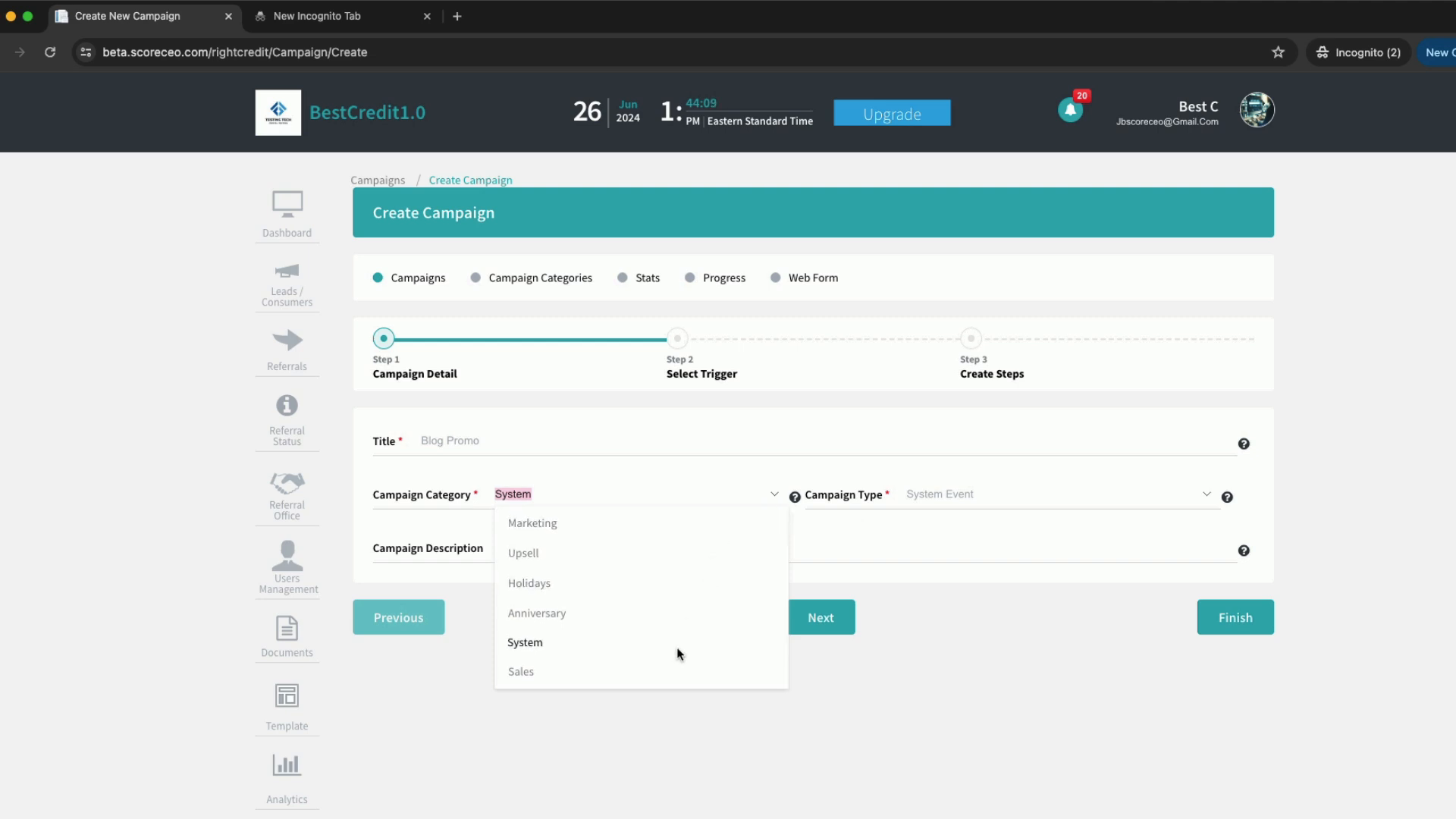
{"action": "scroll", "coordinate": [680, 654], "scroll_direction": "down", "scroll_amount": 1}
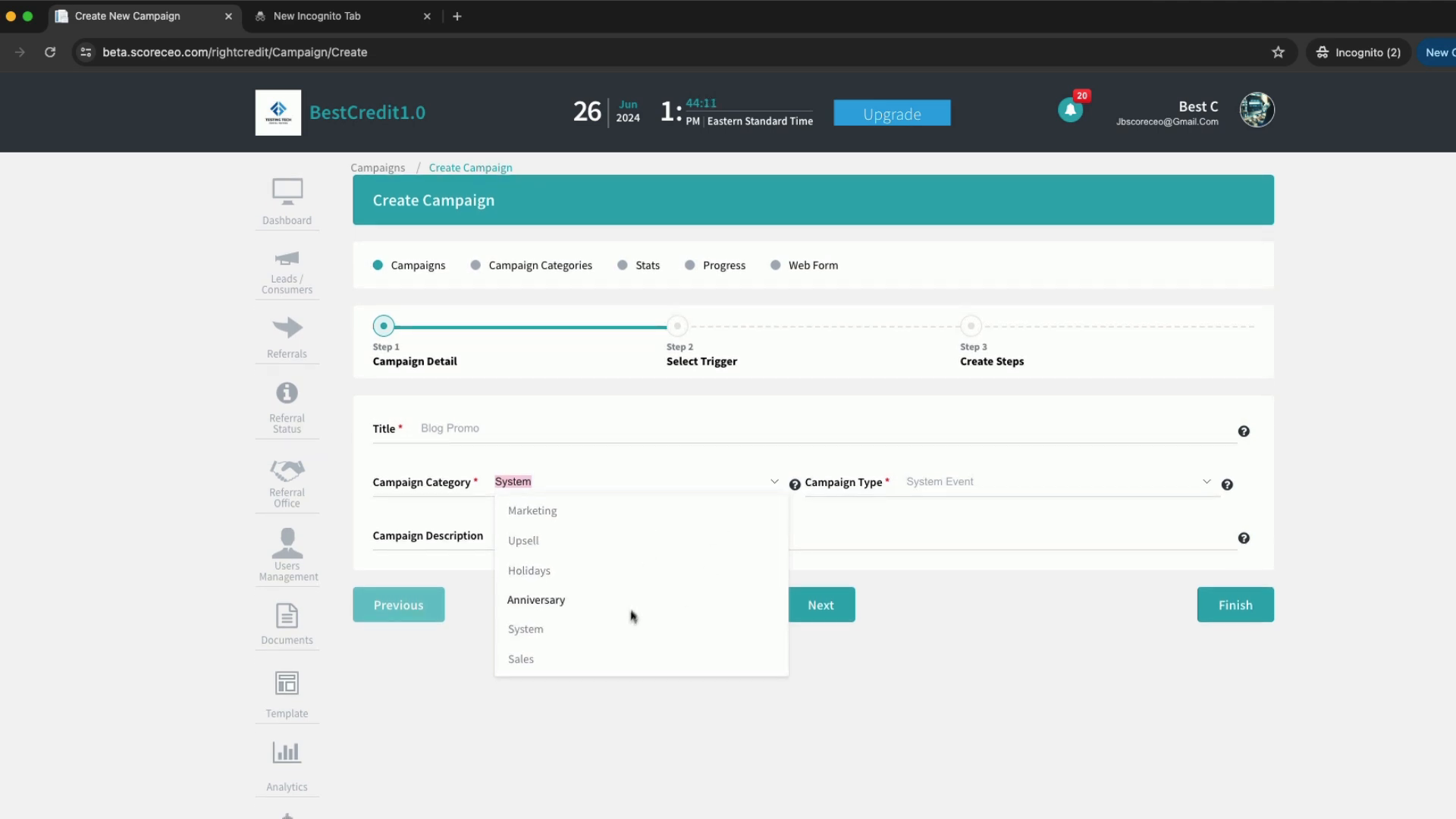
{"action": "left_click", "coordinate": [526, 513]}
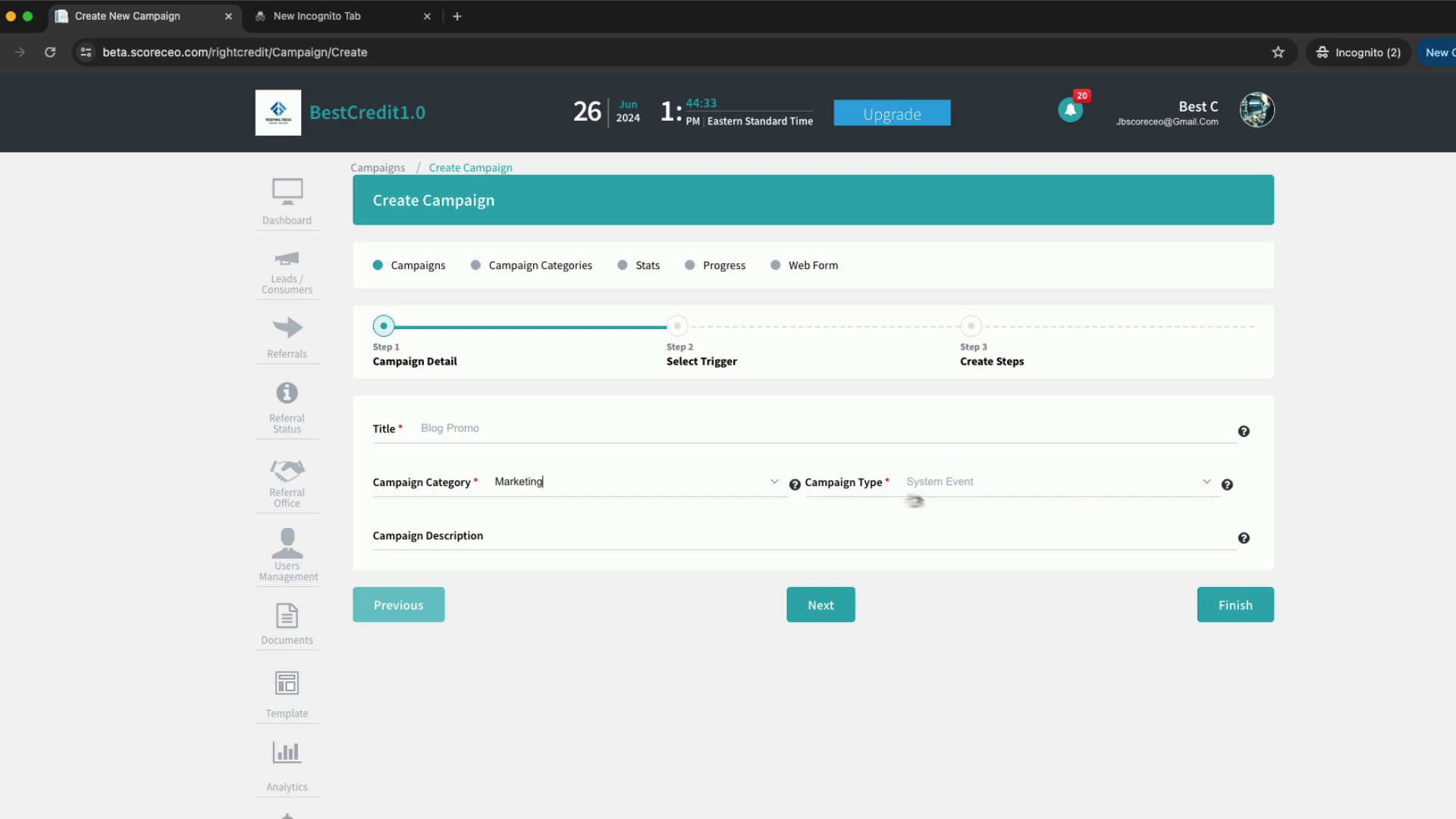
{"action": "left_click", "coordinate": [1205, 486]}
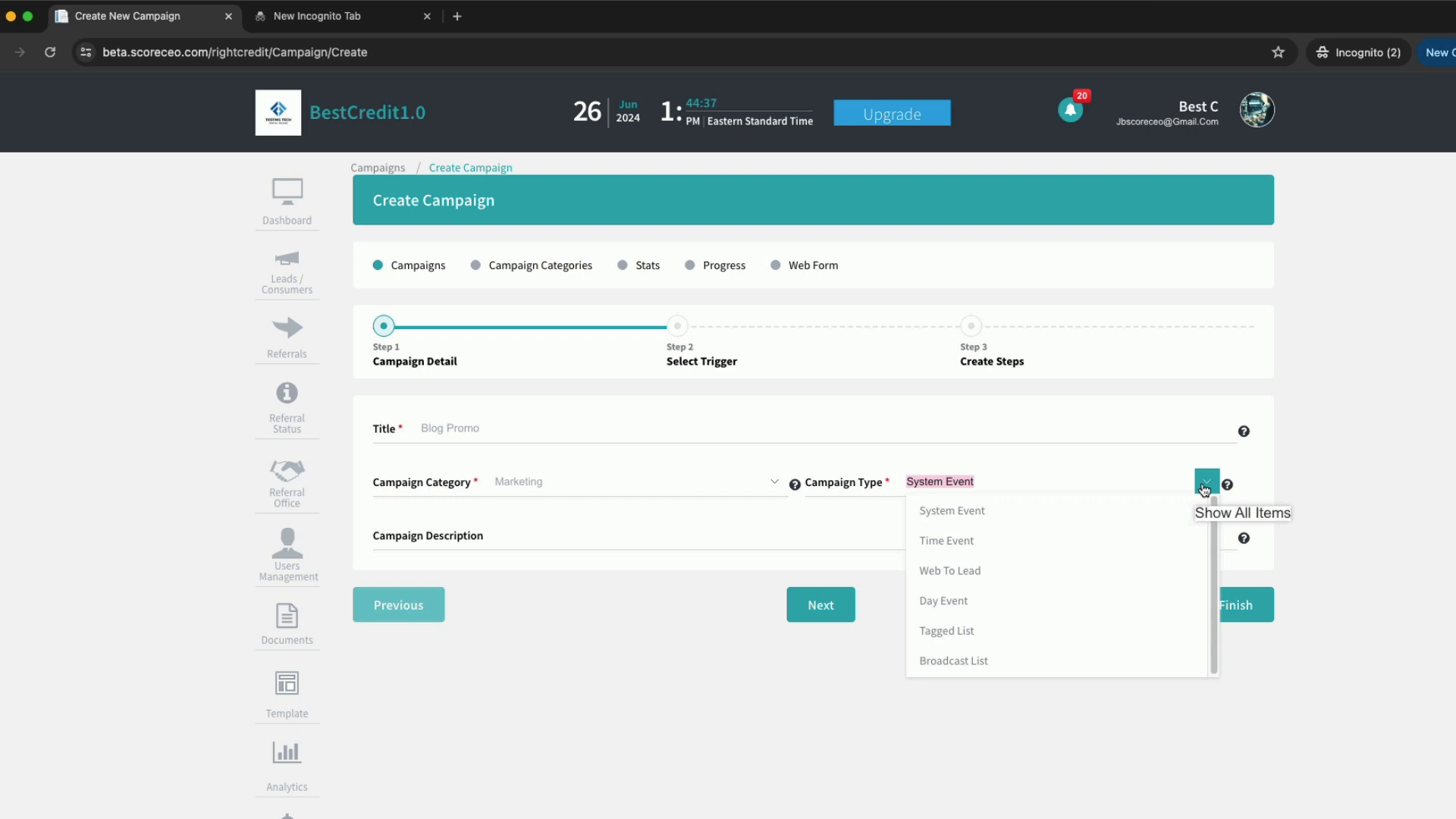
{"action": "left_click", "coordinate": [978, 661]}
{"action": "scroll", "coordinate": [966, 632], "scroll_direction": "down", "scroll_amount": 1}
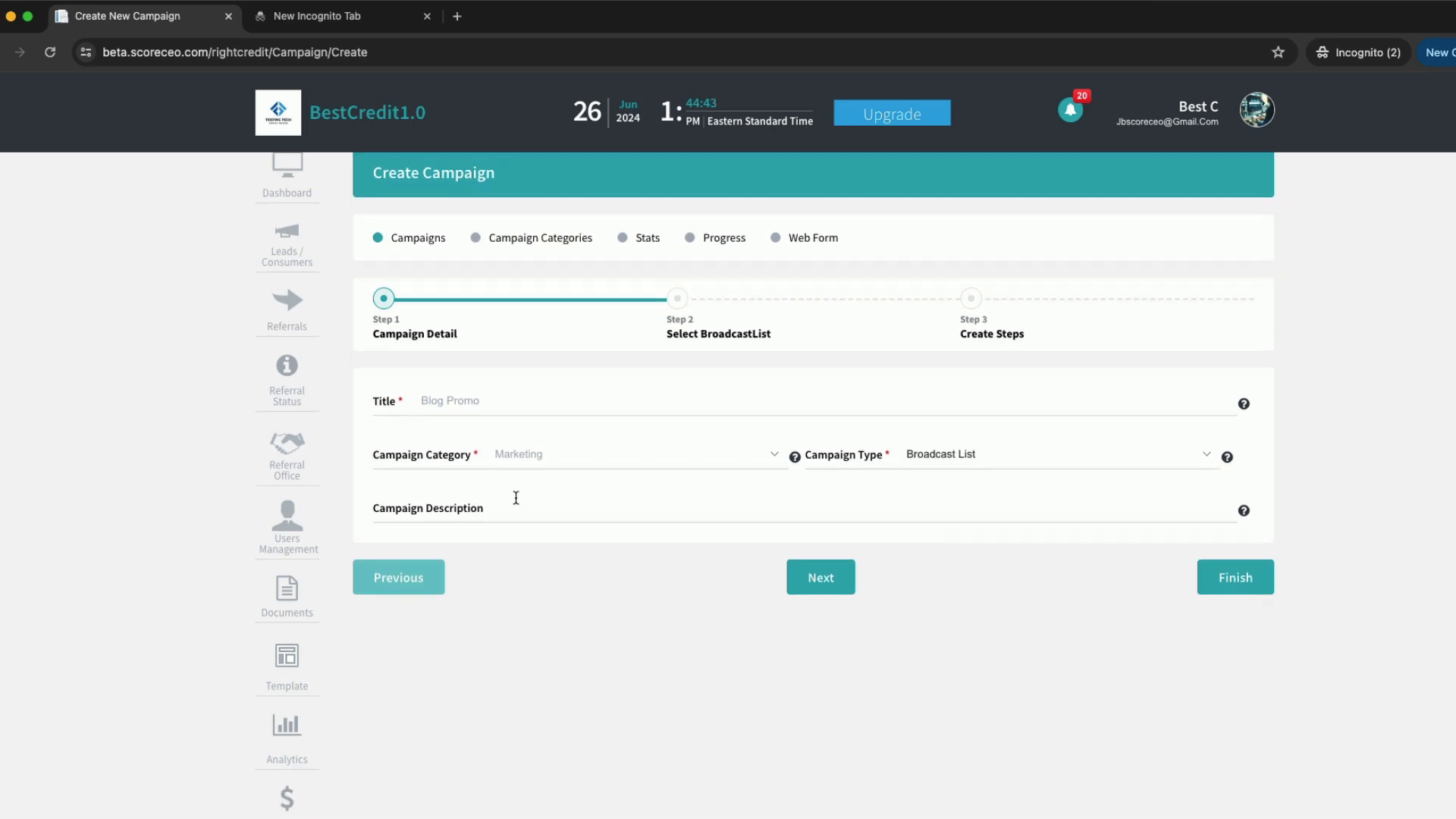
Enter the campaign description "Blog promo drive traffic to website new release blogs" and continue to the broadcast list selection.
{"action": "left_click", "coordinate": [525, 505]}
{"action": "type", "text": "Blog promo drive traffic to website blog"}
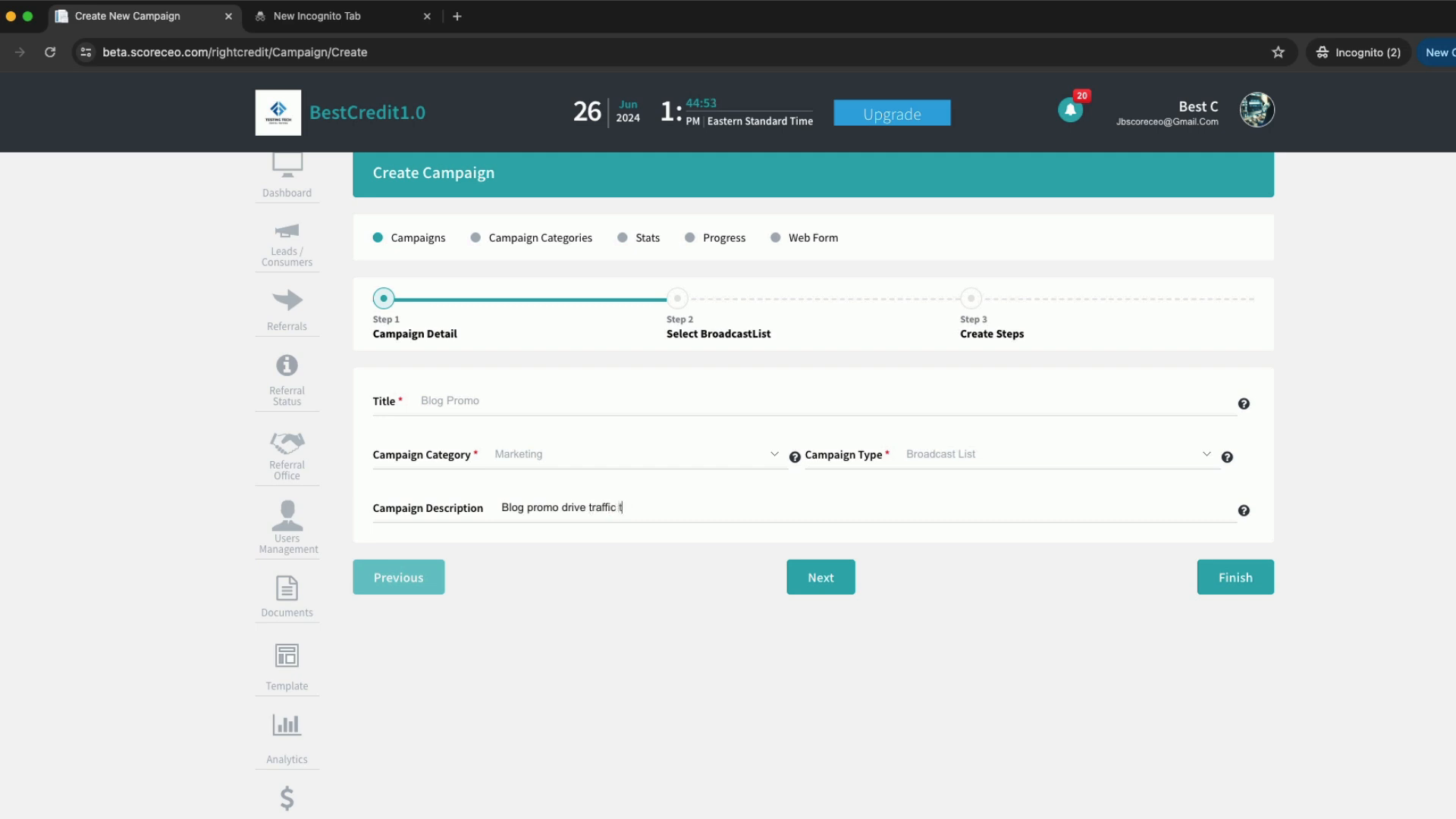
{"action": "key", "text": "BackSpace"}
{"action": "key", "text": "BackSpace"}
{"action": "key", "text": "BackSpace"}
{"action": "key", "text": "BackSpace"}
{"action": "type", "text": "new release blogs"}
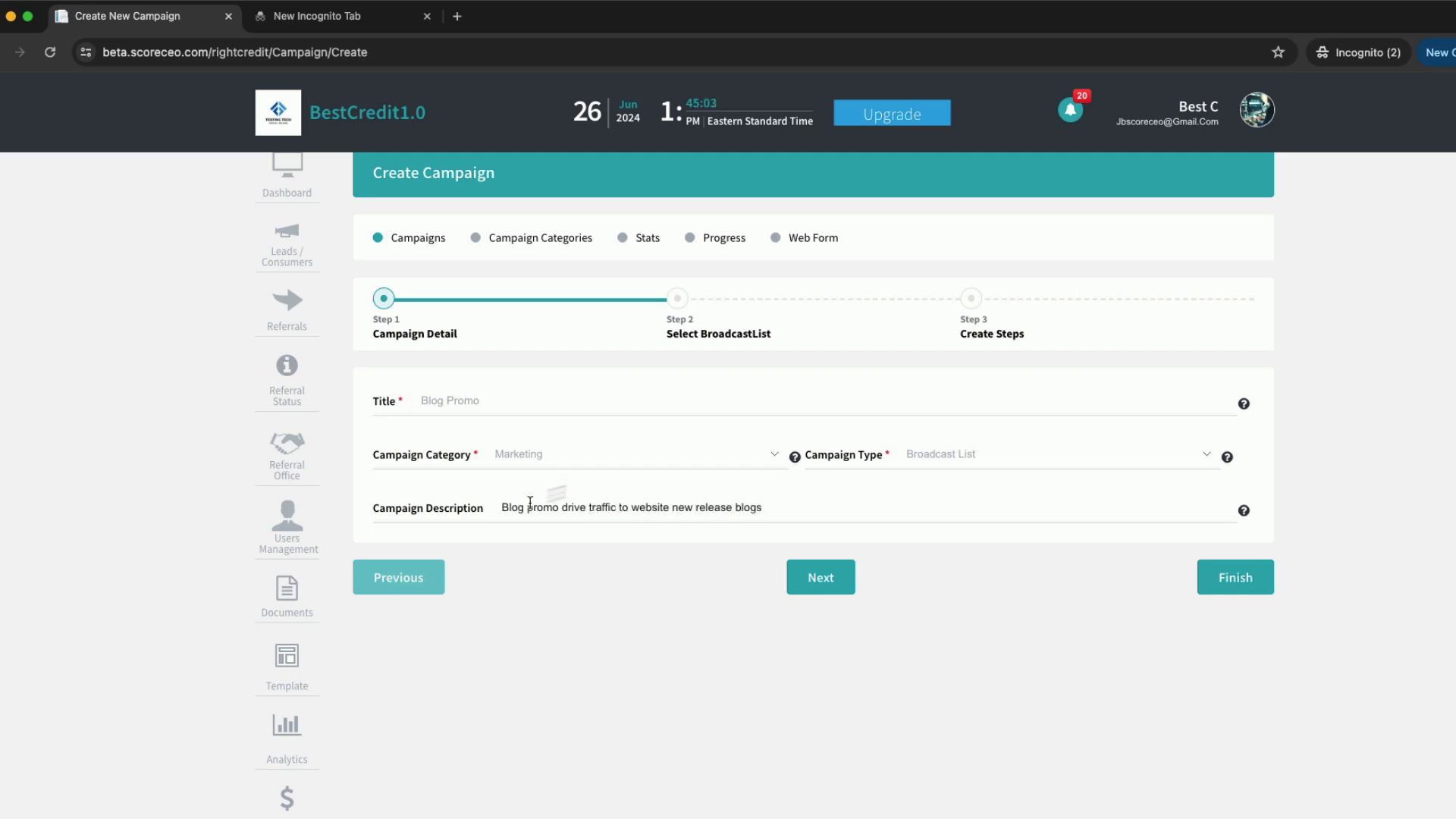
{"action": "left_click", "coordinate": [838, 570]}
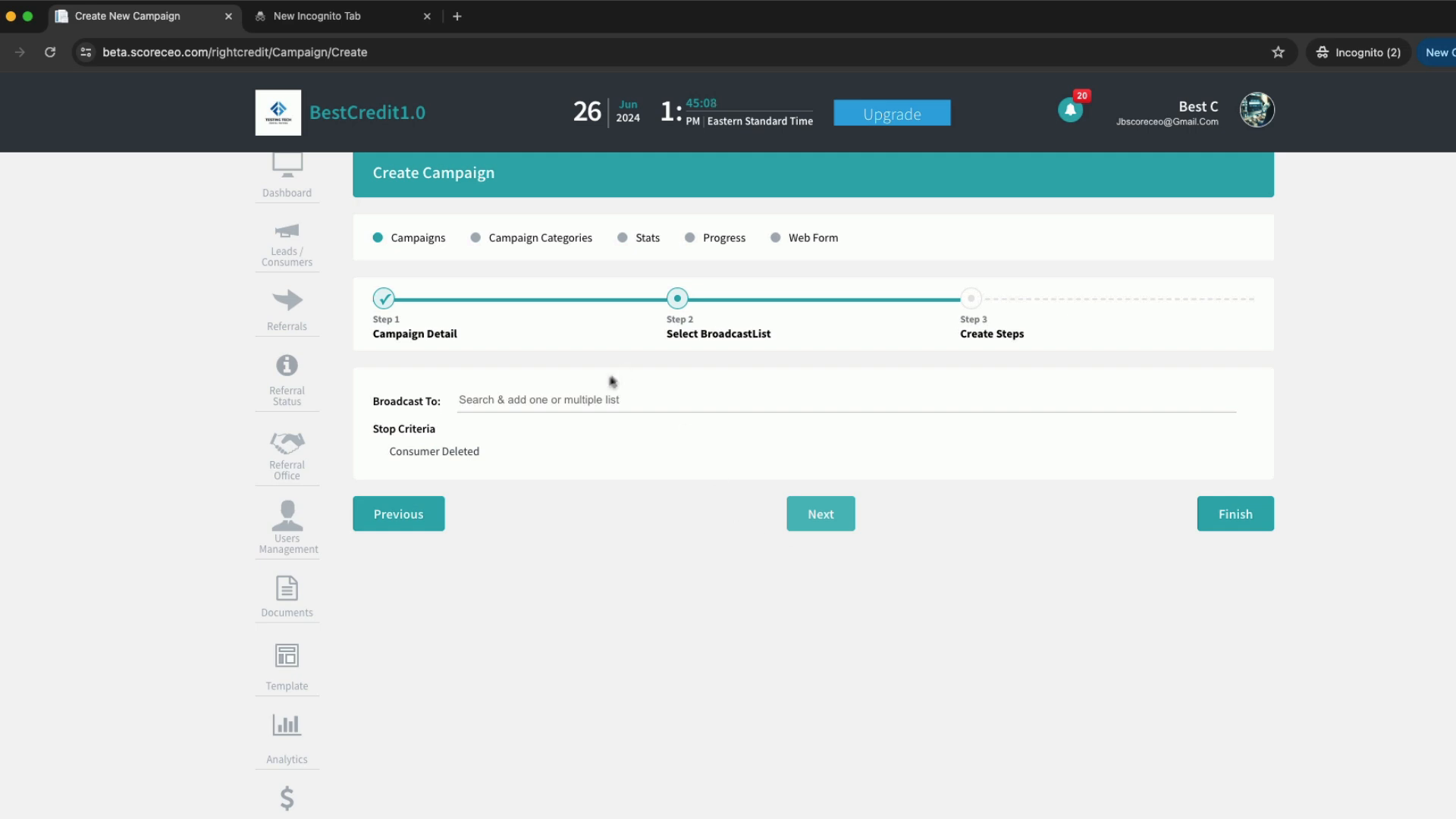
Add the Blog Promo list as the campaign's broadcast recipients and continue to creating the steps.
{"action": "left_click", "coordinate": [592, 392]}
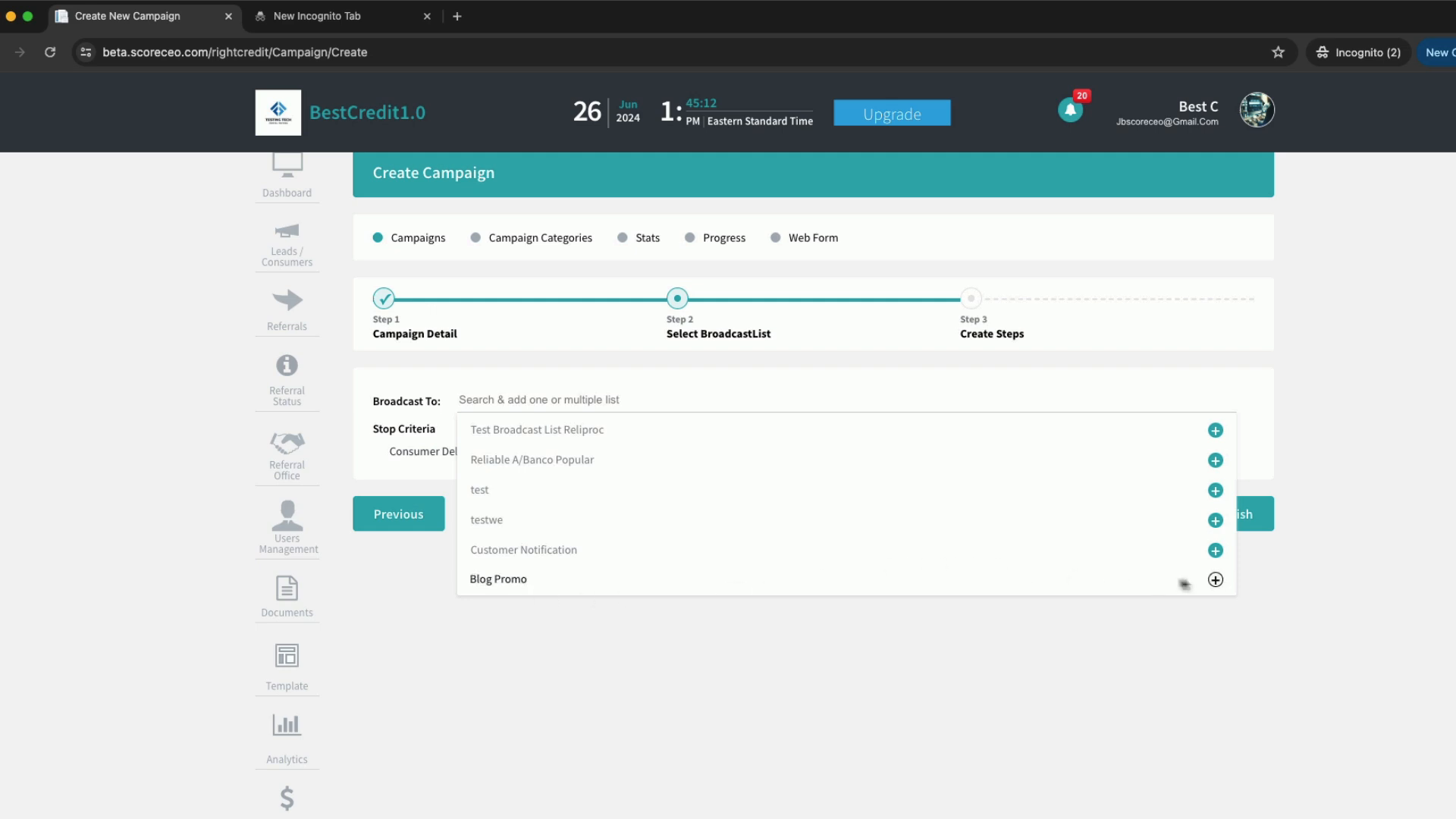
{"action": "left_click", "coordinate": [1214, 580]}
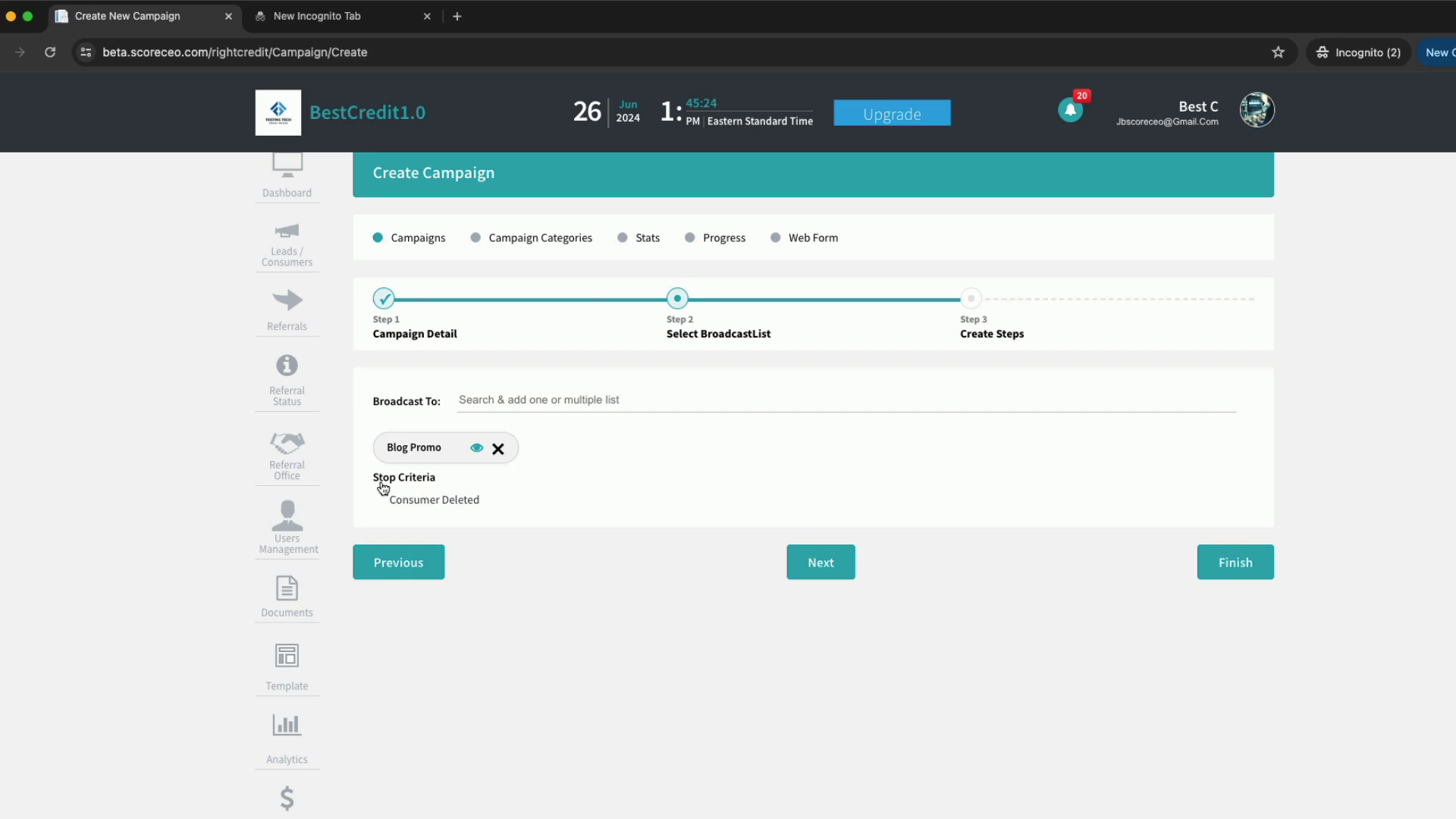
{"action": "left_click", "coordinate": [806, 555]}
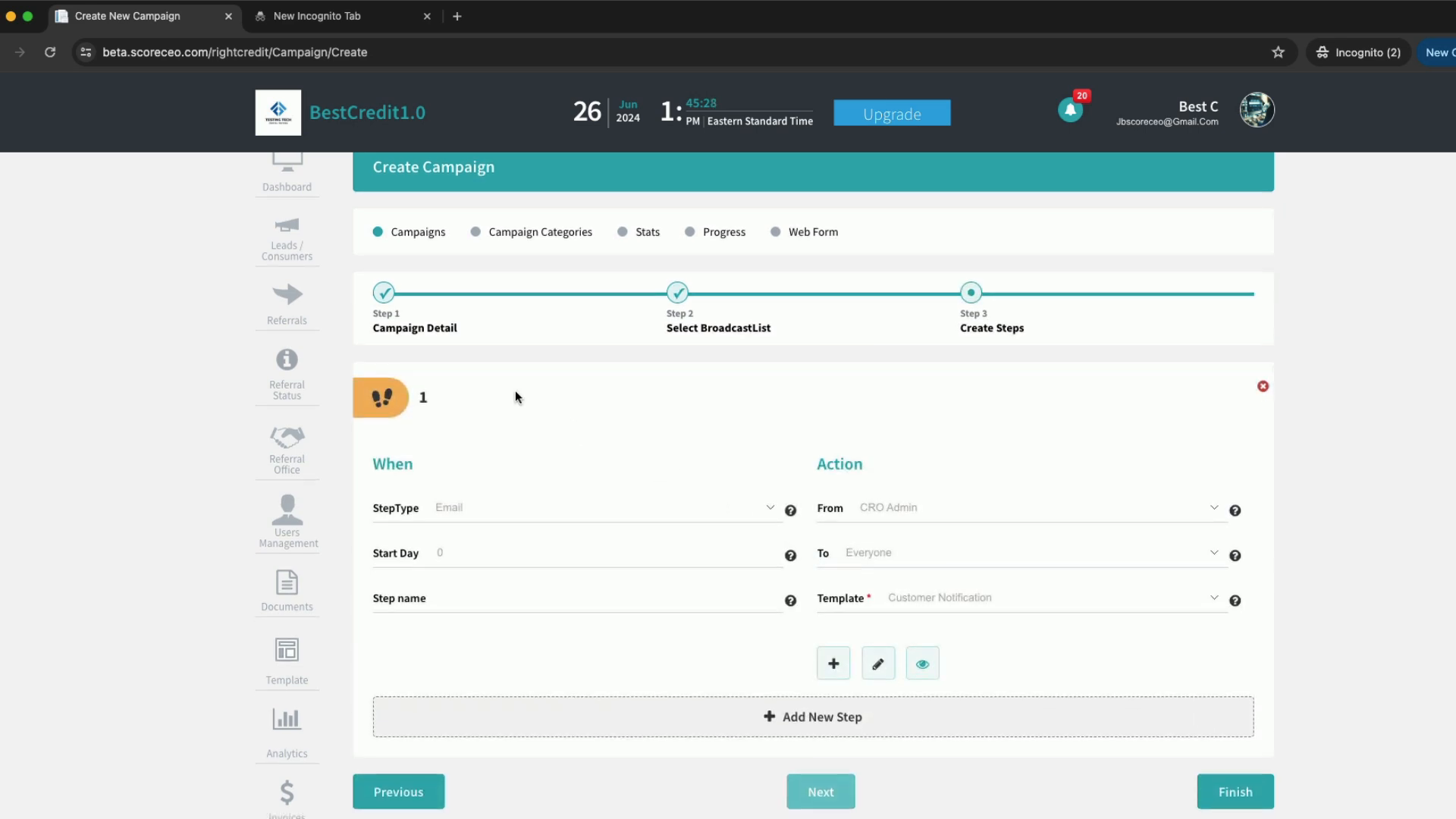
Keep Email as the type of the first campaign step and set its start day to 1.
{"action": "scroll", "coordinate": [516, 396], "scroll_direction": "down", "scroll_amount": 2}
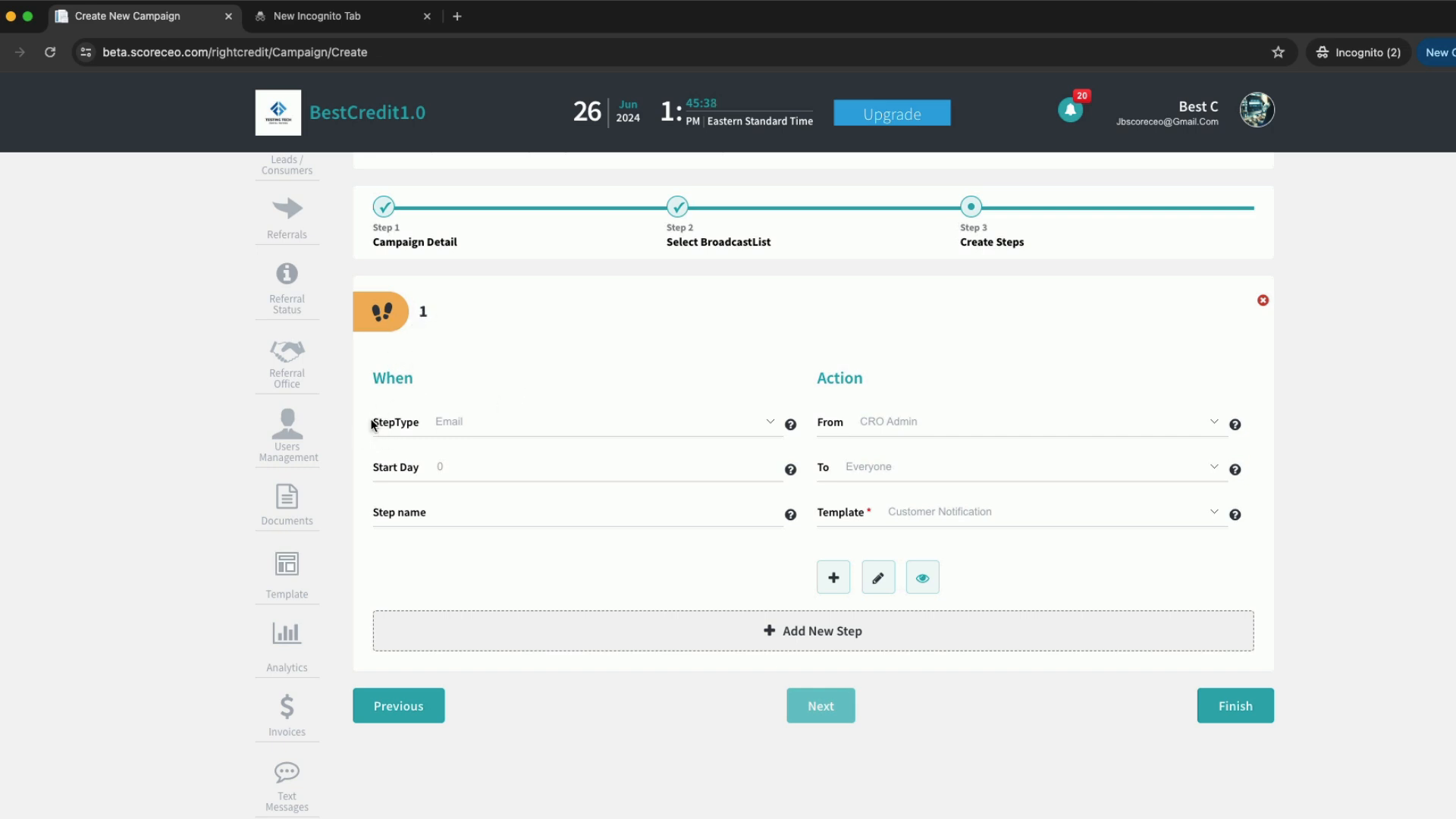
{"action": "left_click_drag", "start_coordinate": [374, 425], "coordinate": [407, 427]}
{"action": "left_click", "coordinate": [770, 422]}
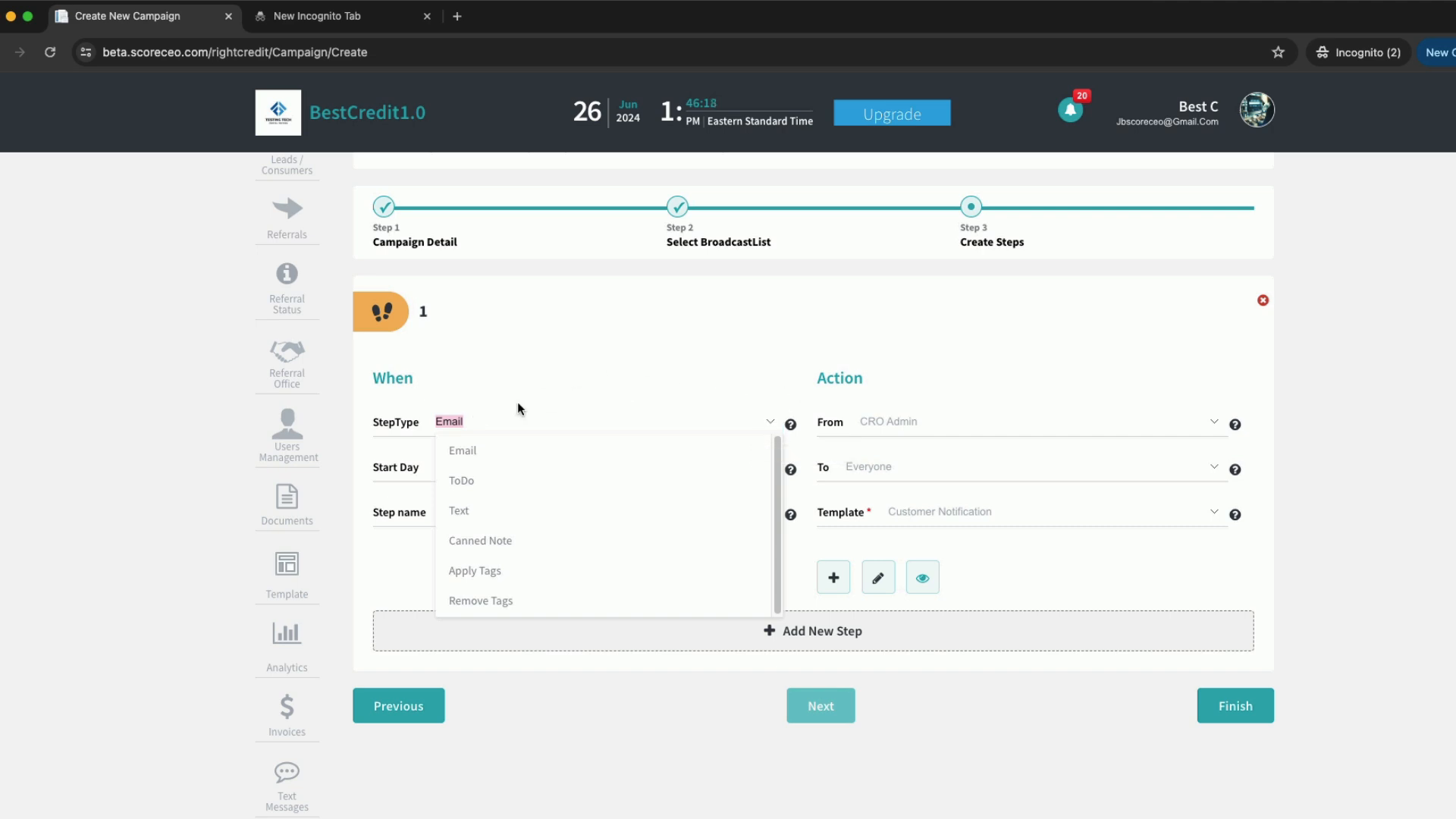
{"action": "left_click", "coordinate": [590, 375]}
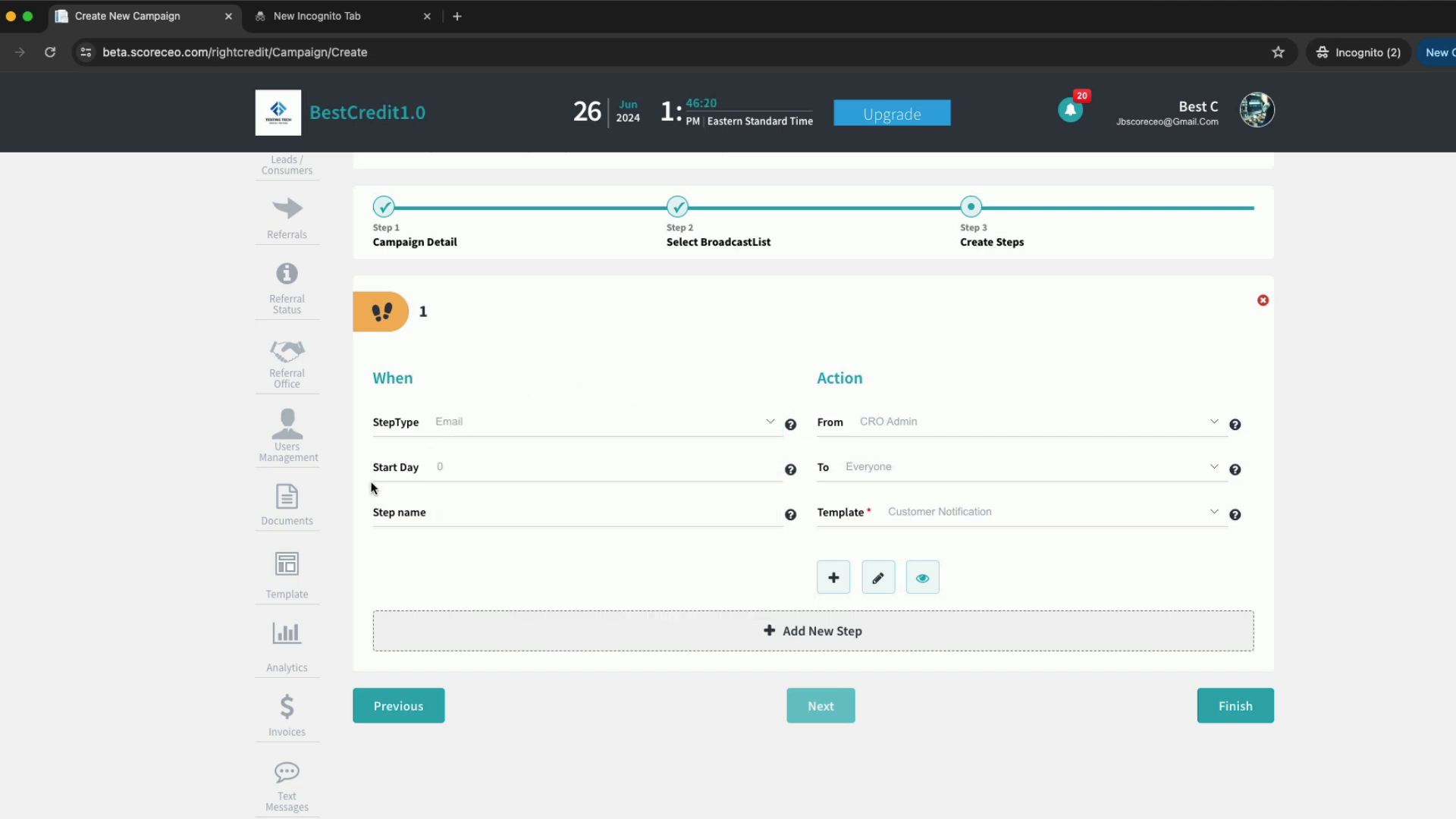
{"action": "left_click", "coordinate": [482, 465]}
{"action": "type", "text": "1"}
Name the first campaign step "email out promo blog june 2024".
{"action": "left_click", "coordinate": [512, 514]}
{"action": "key", "text": "Escape"}
{"action": "left_click", "coordinate": [488, 516]}
{"action": "type", "text": "email out"}
{"action": "type", "text": " t"}
{"action": "type", "text": "promo blog"}
{"action": "type", "text": " jun"}
{"action": "type", "text": "e 2024"}
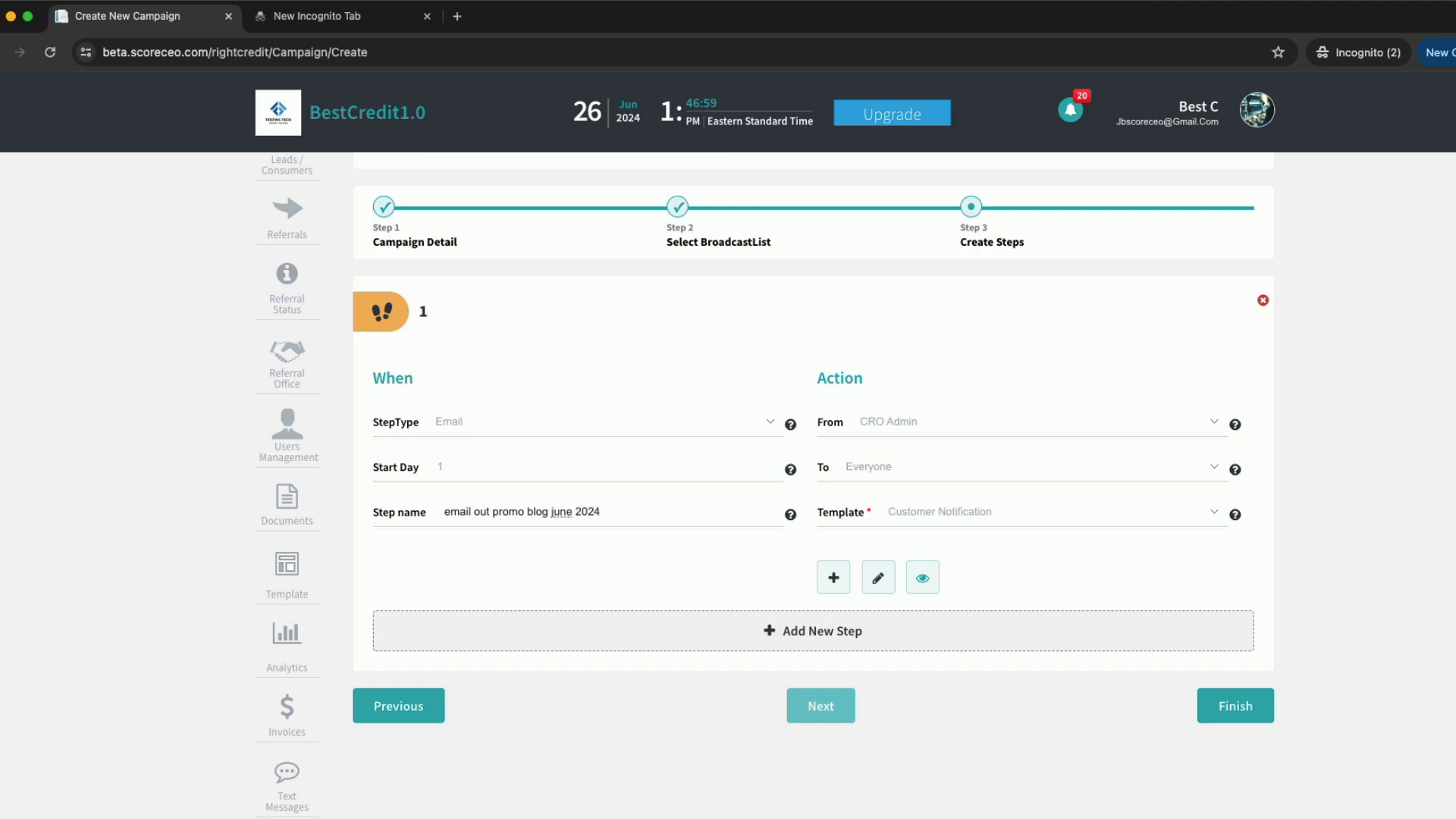
{"action": "left_click", "coordinate": [536, 576]}
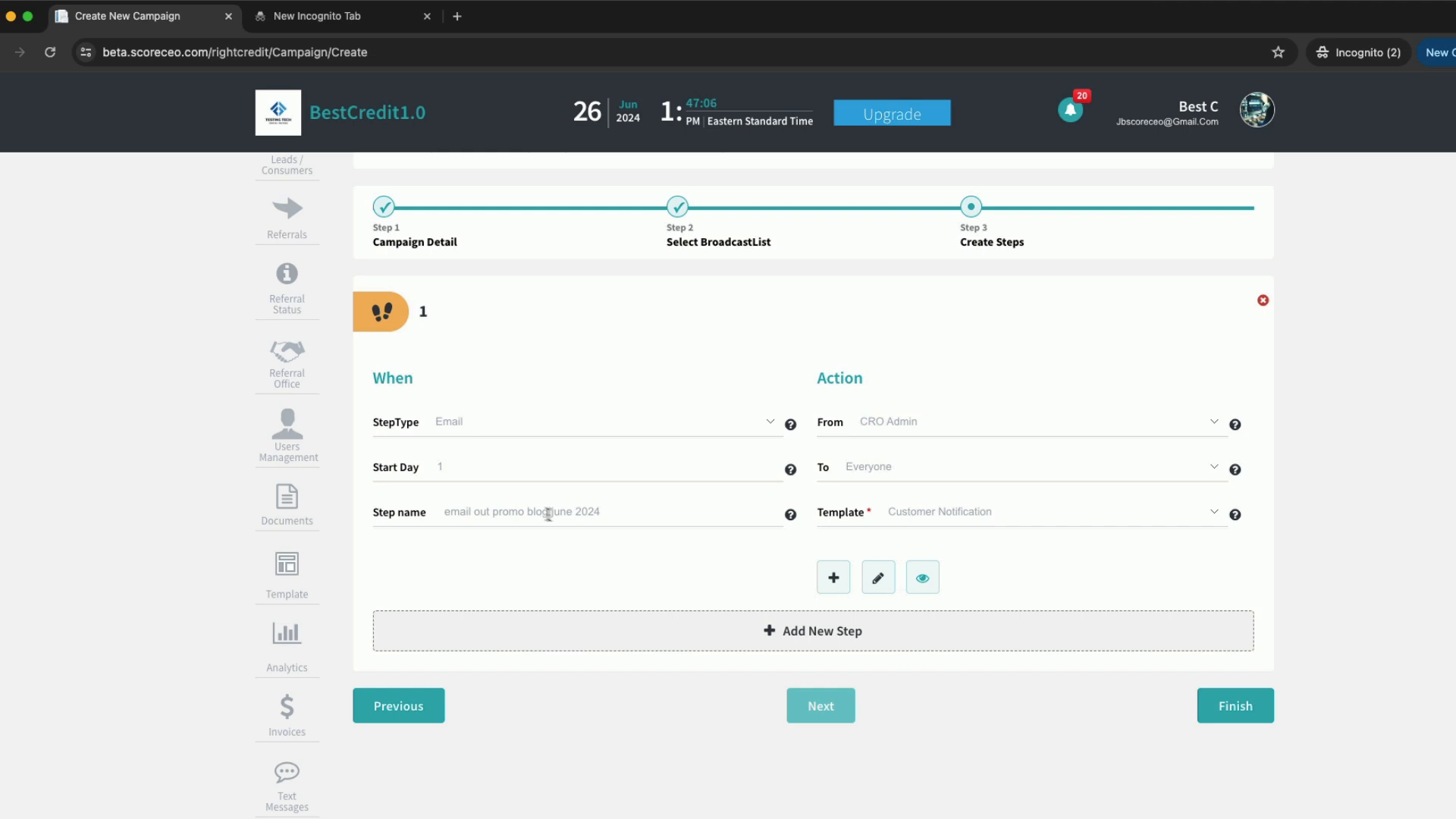
Keep CRO Admin as the sender and Everyone as the recipient of the first campaign step.
{"action": "left_click_drag", "start_coordinate": [819, 377], "coordinate": [861, 380]}
{"action": "scroll", "coordinate": [861, 380], "scroll_direction": "up", "scroll_amount": 1}
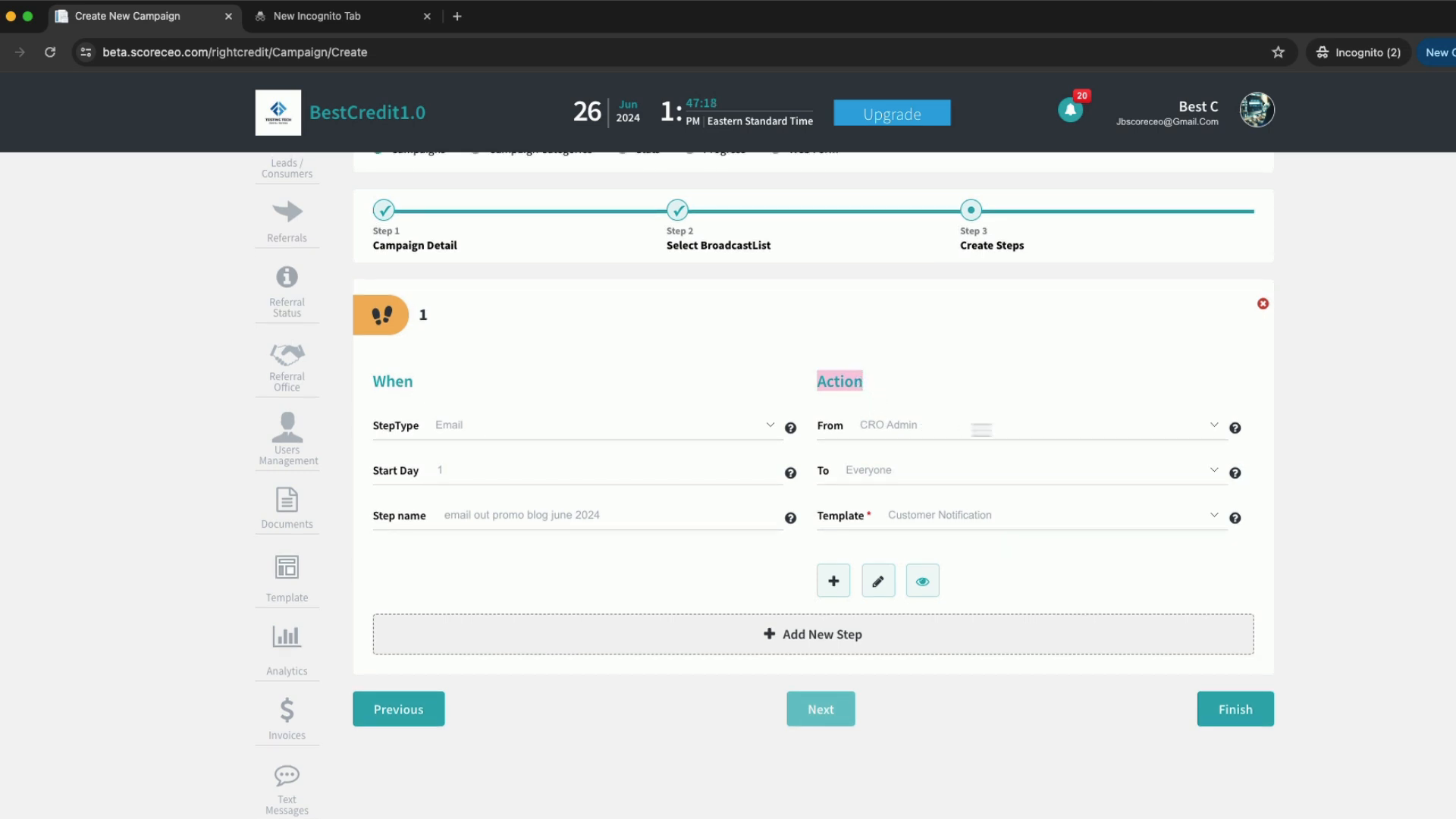
{"action": "left_click", "coordinate": [1213, 424]}
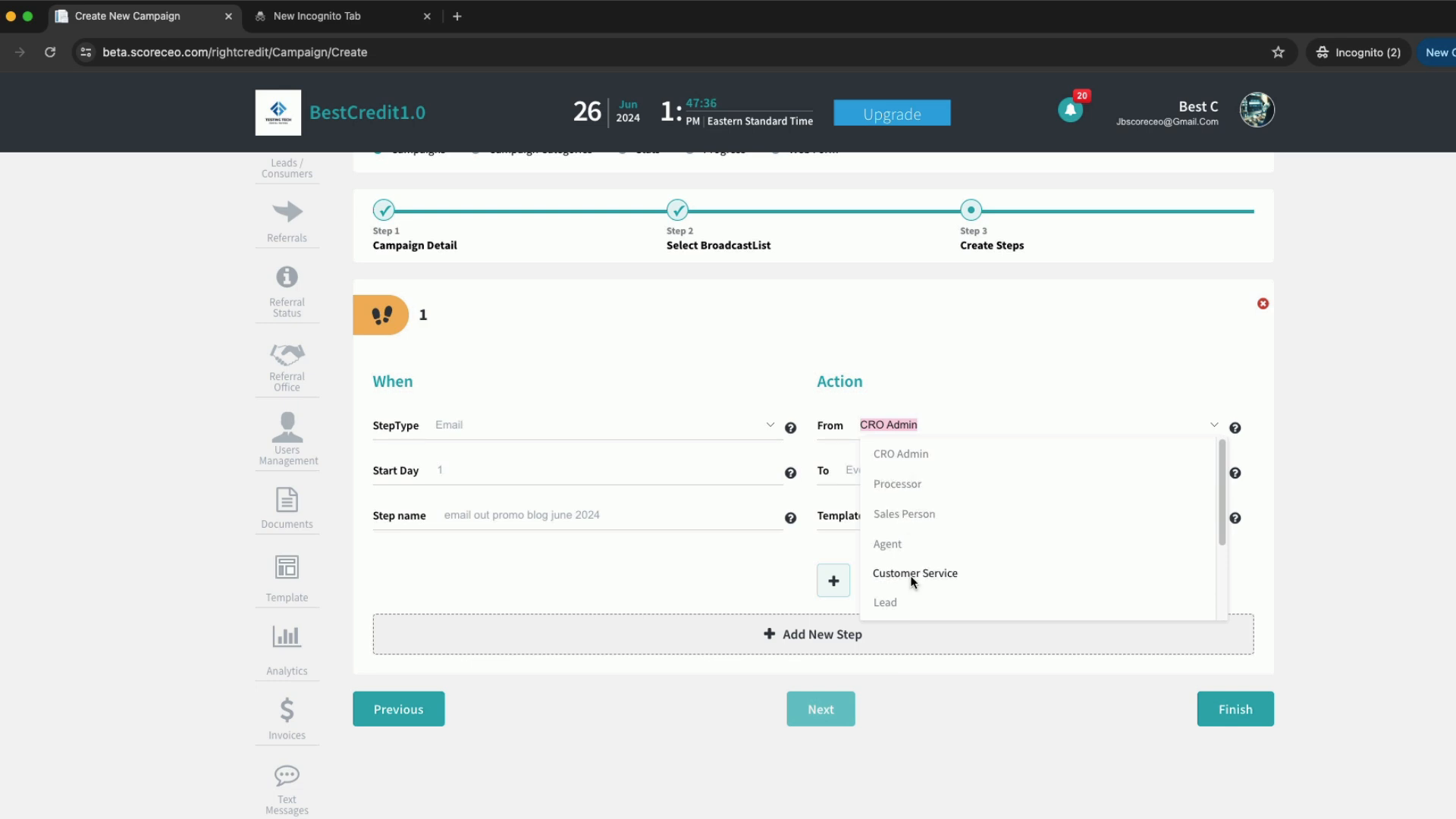
{"action": "left_click", "coordinate": [895, 449]}
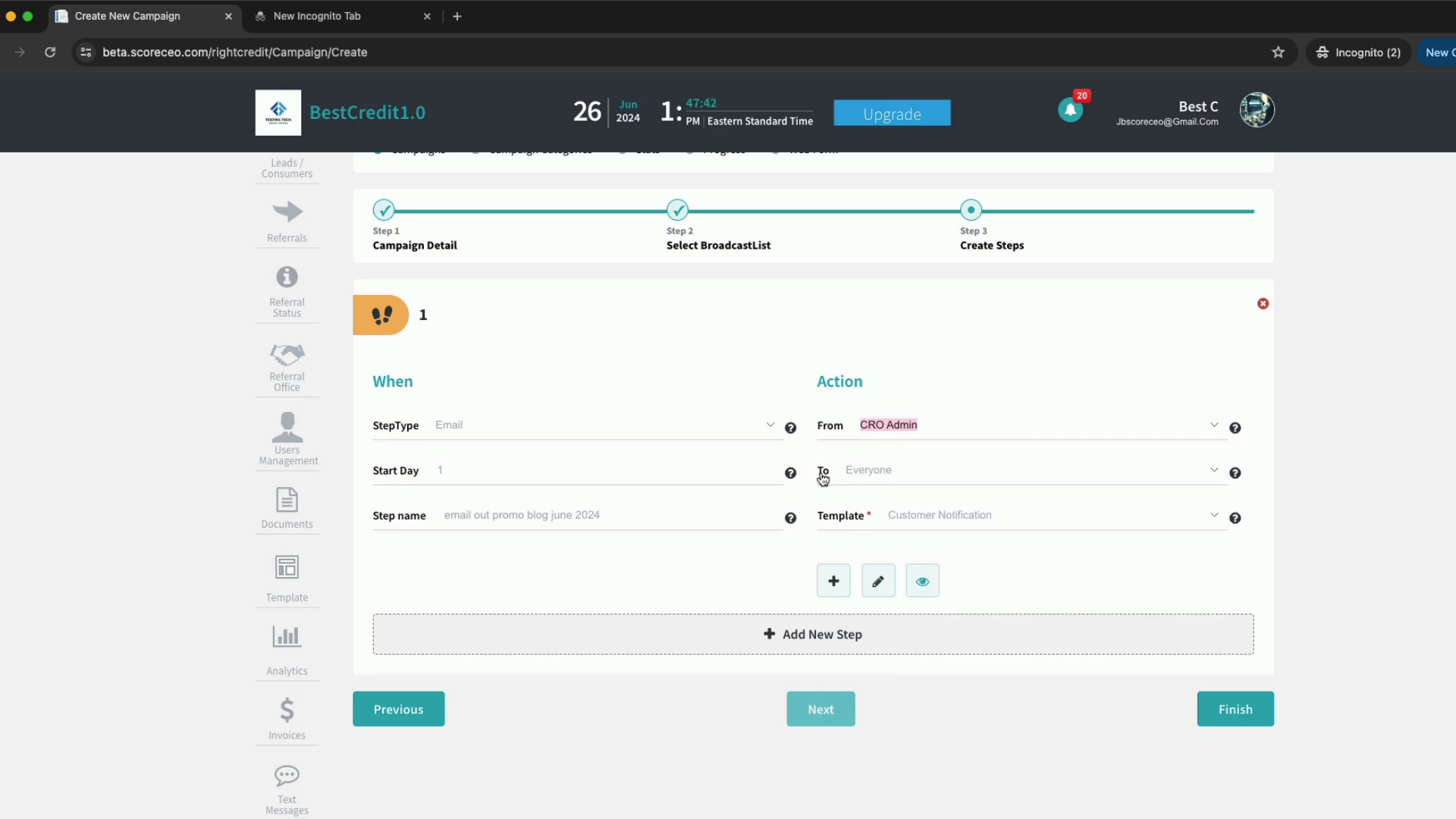
{"action": "left_click", "coordinate": [1212, 475]}
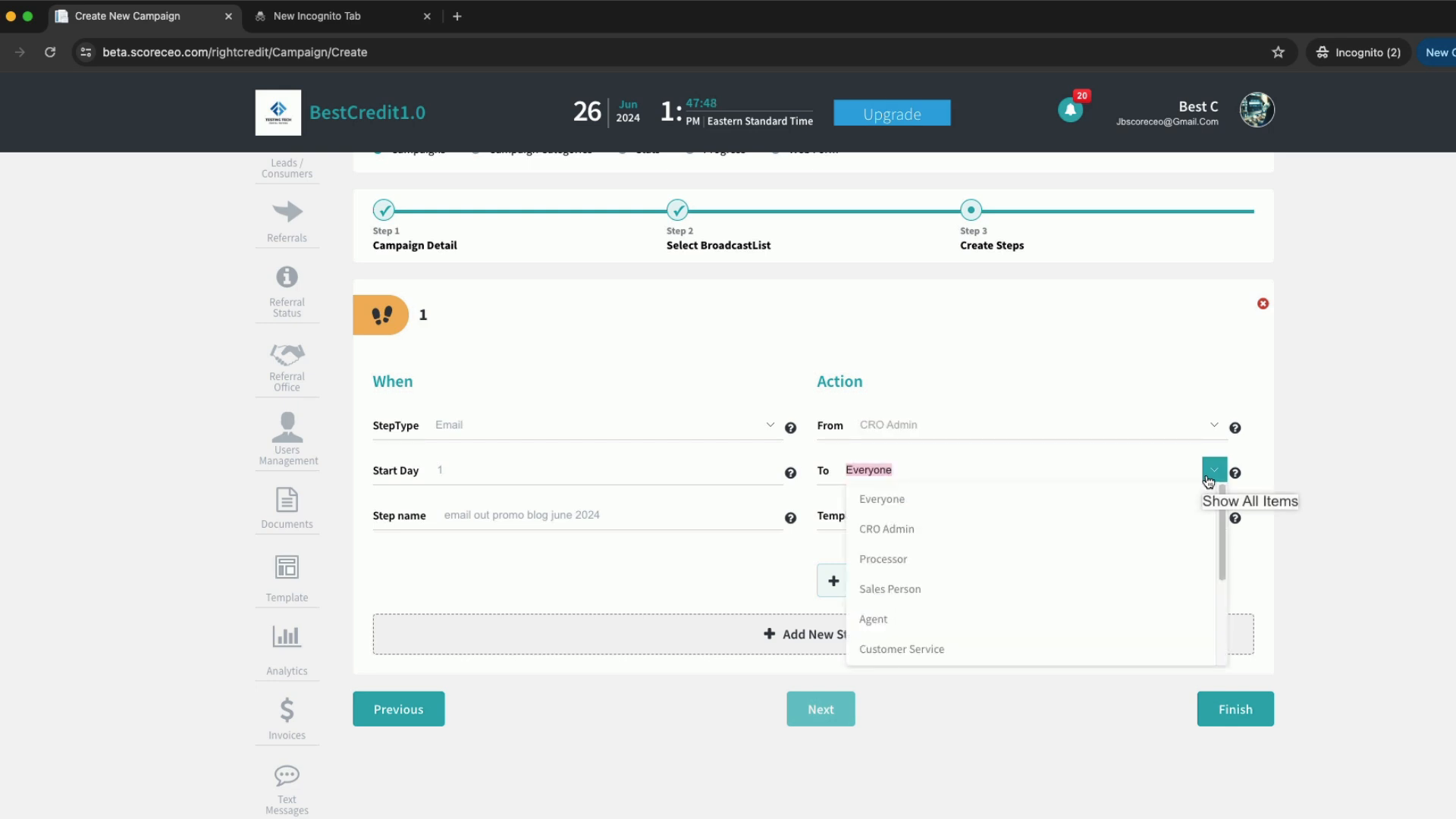
{"action": "scroll", "coordinate": [906, 651], "scroll_direction": "down", "scroll_amount": 1}
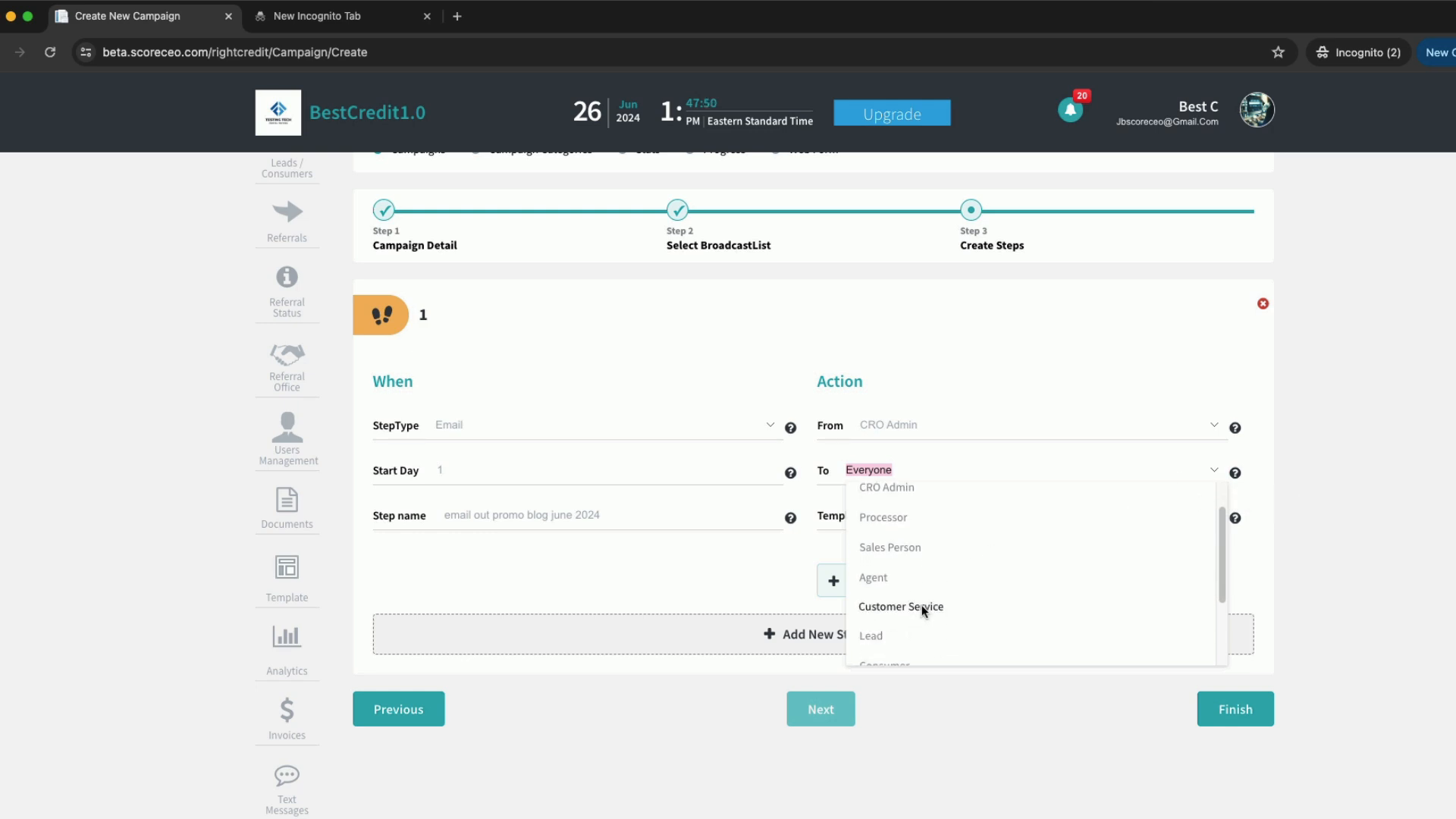
{"action": "scroll", "coordinate": [923, 611], "scroll_direction": "up", "scroll_amount": 1}
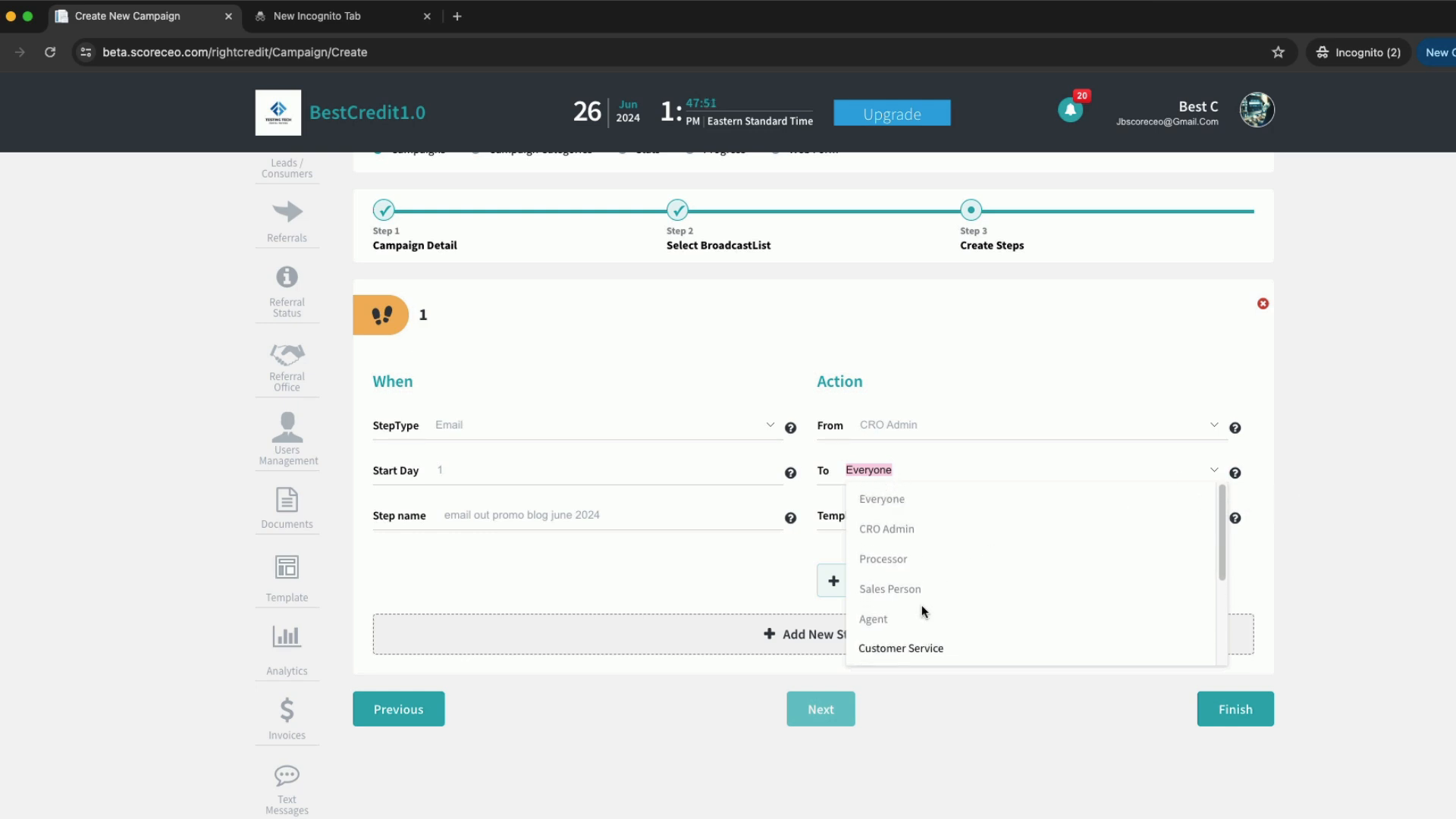
{"action": "left_click", "coordinate": [900, 501]}
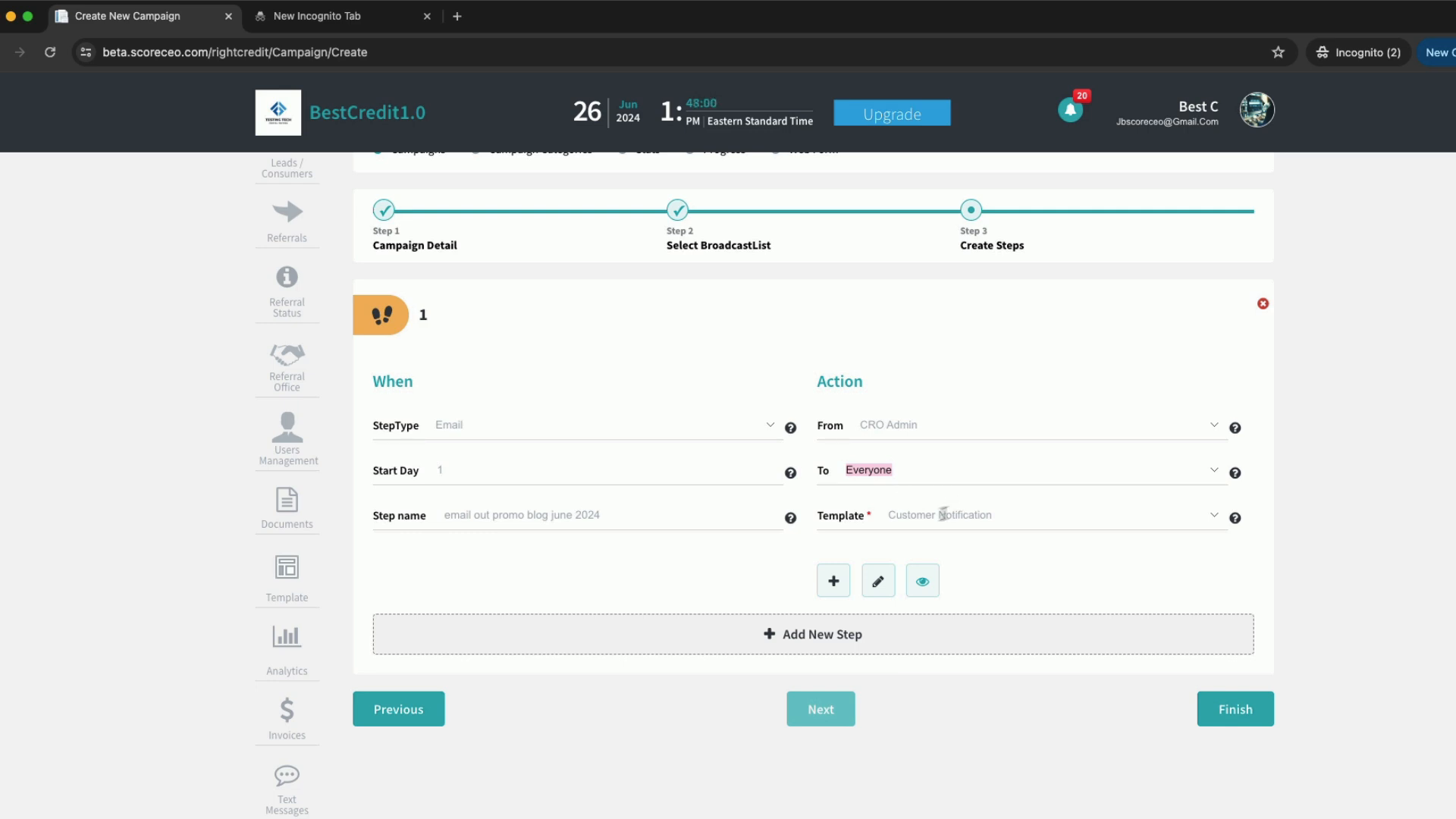
Review the email templates available for the first campaign step.
{"action": "left_click", "coordinate": [1148, 541]}
{"action": "left_click", "coordinate": [1215, 518]}
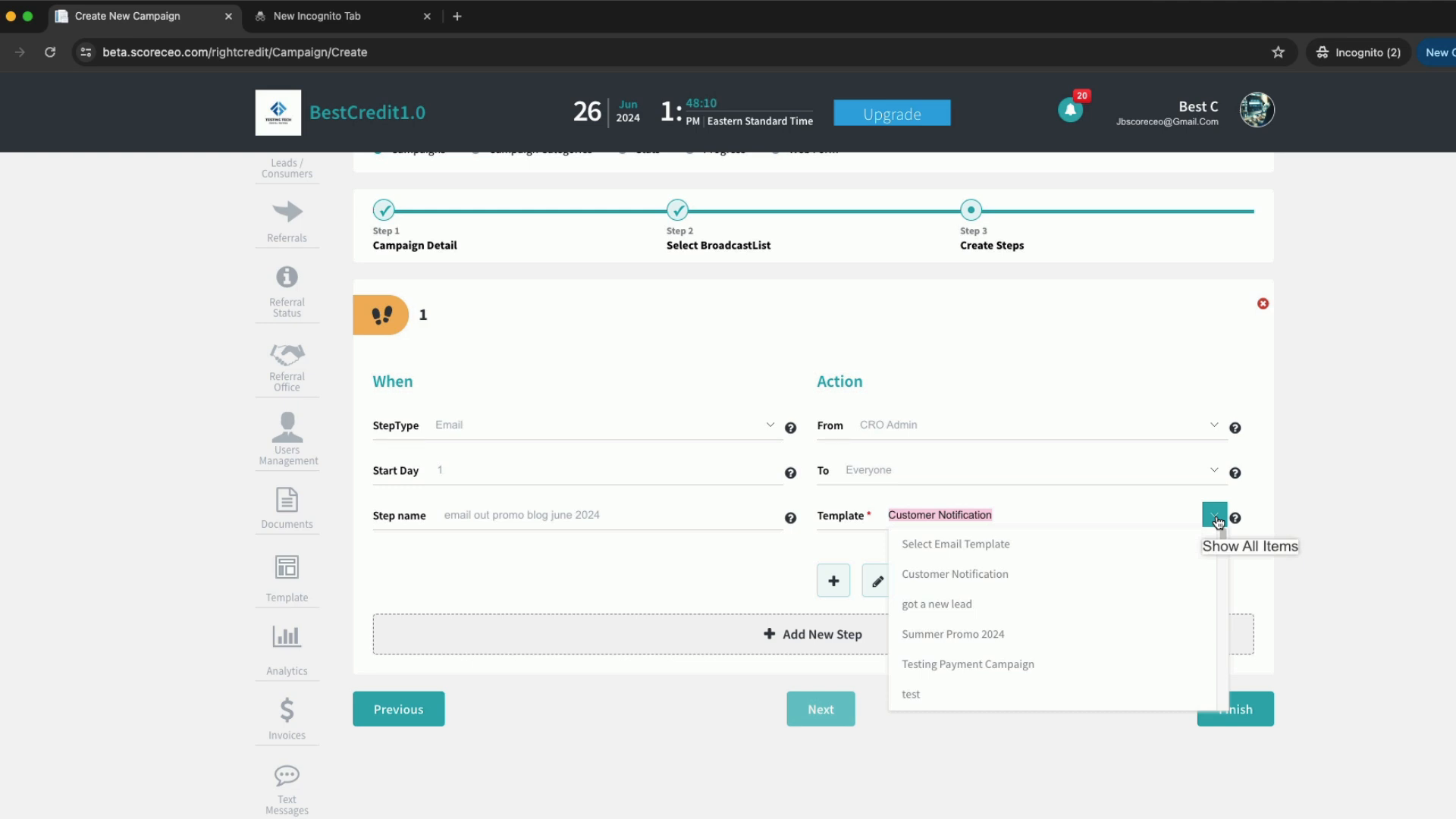
{"action": "left_click", "coordinate": [1291, 518]}
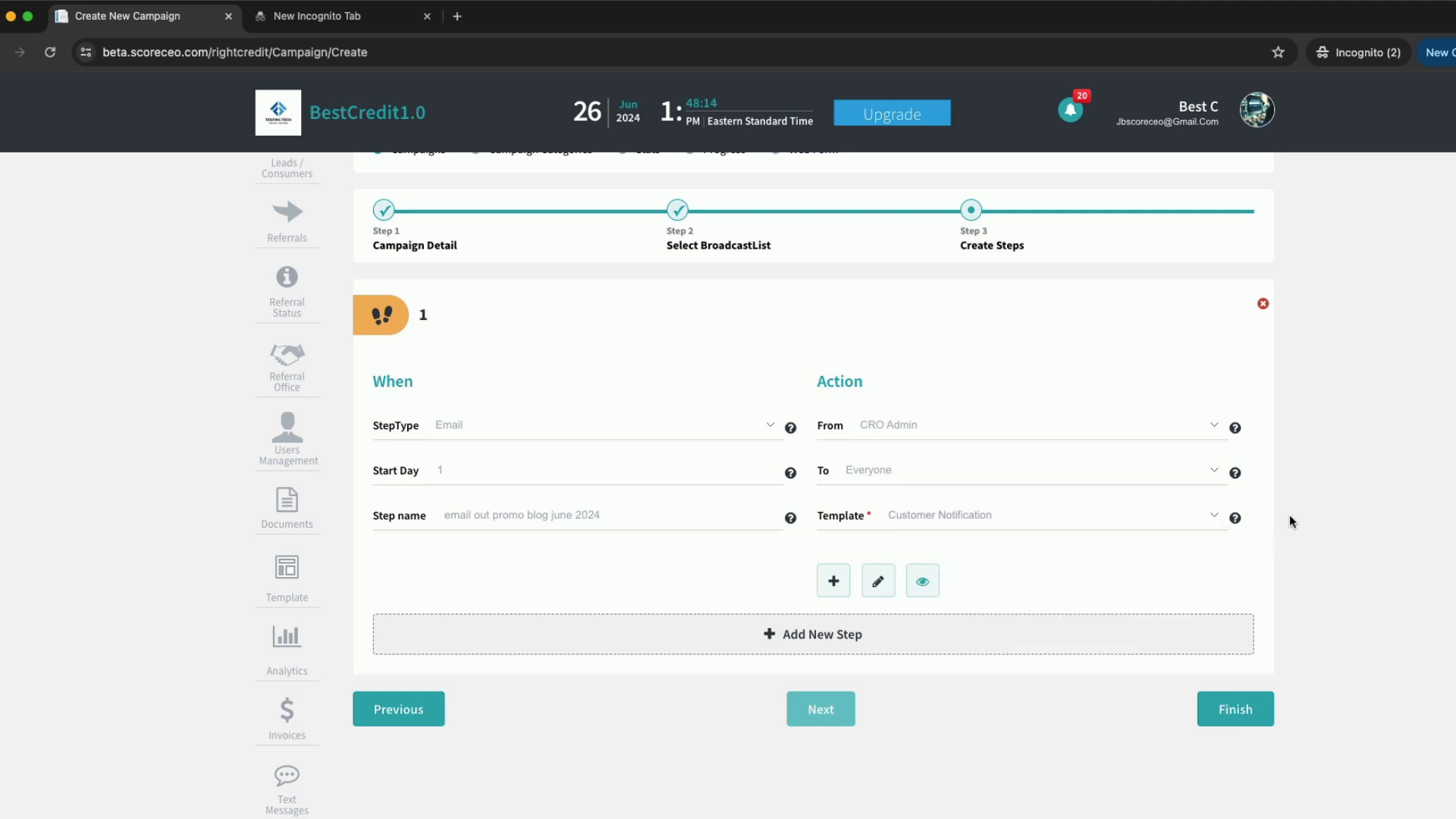
Start a new email template from the first campaign step and set its template group to General Template.
{"action": "left_click", "coordinate": [833, 581]}
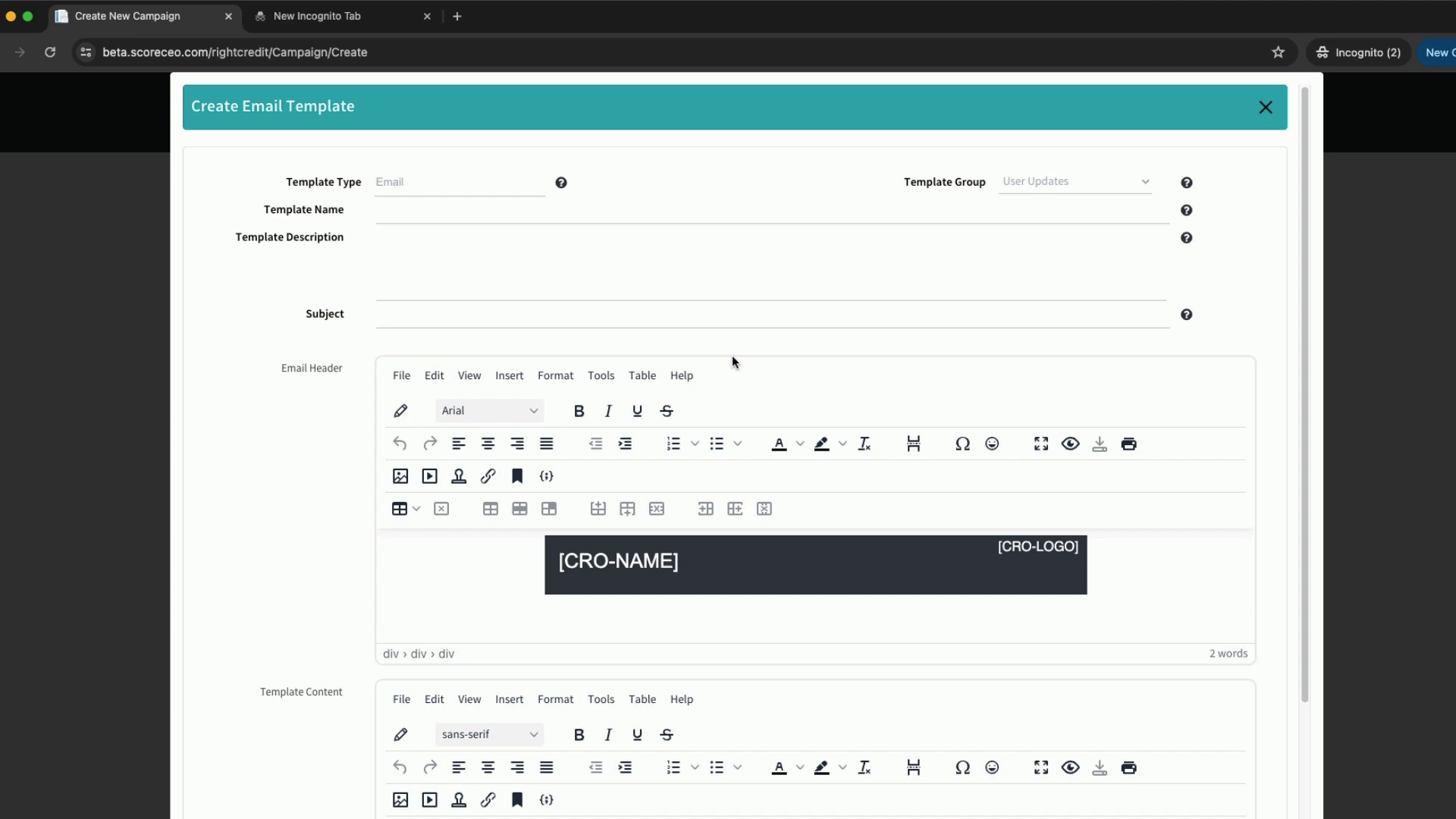
{"action": "scroll", "coordinate": [732, 357], "scroll_direction": "down", "scroll_amount": 1}
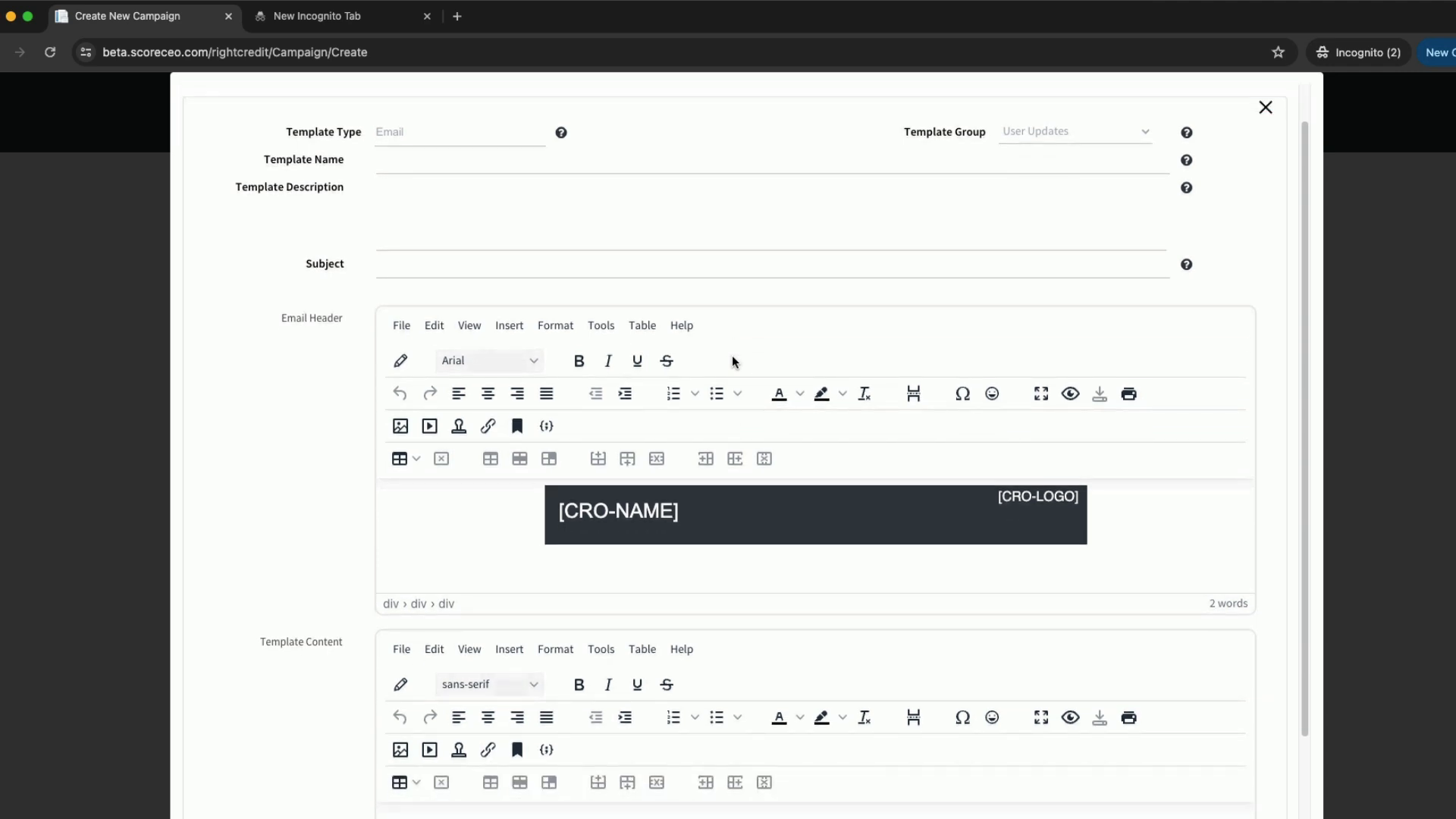
{"action": "scroll", "coordinate": [732, 361], "scroll_direction": "down", "scroll_amount": 3}
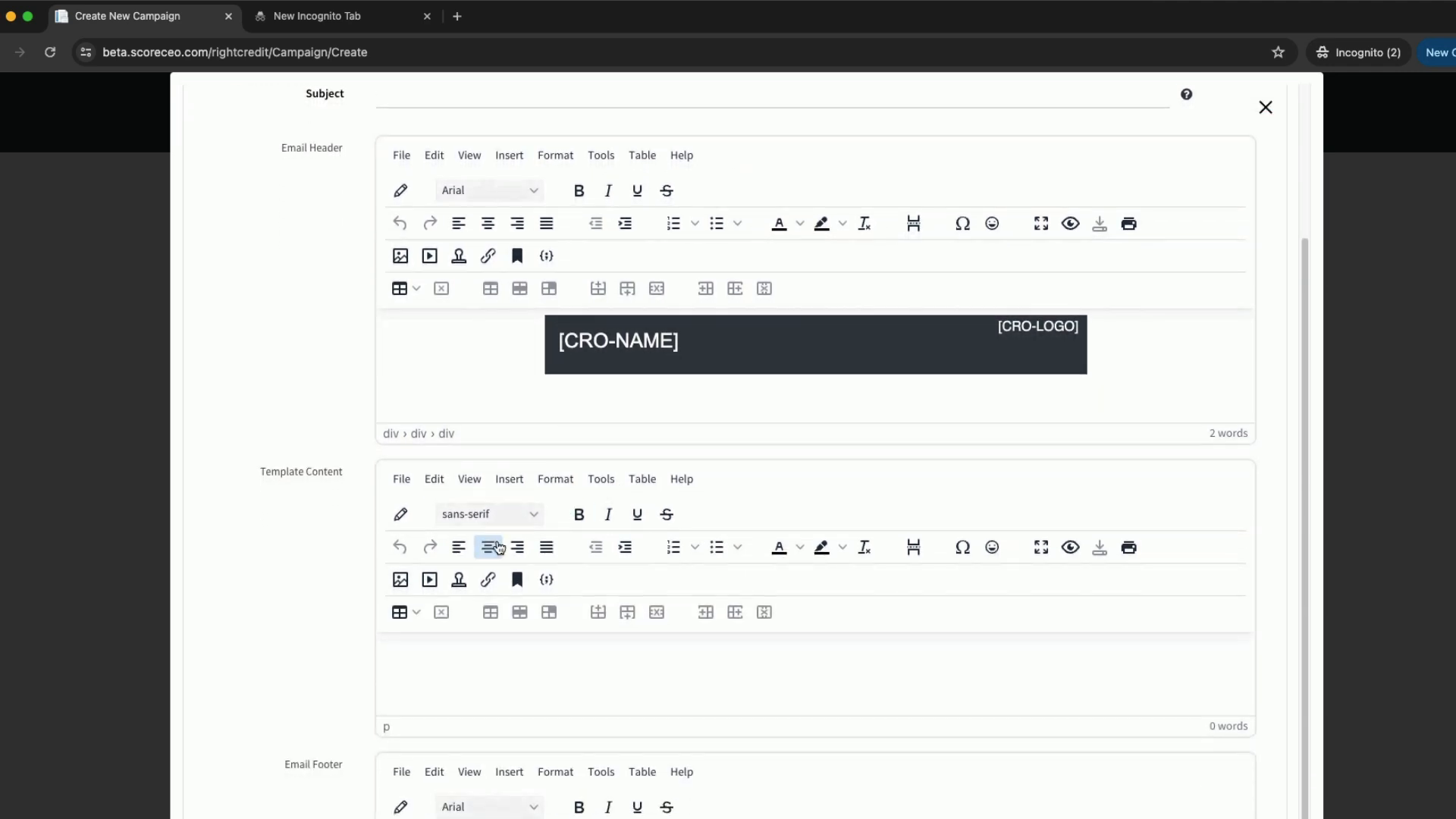
{"action": "scroll", "coordinate": [489, 534], "scroll_direction": "up", "scroll_amount": 4}
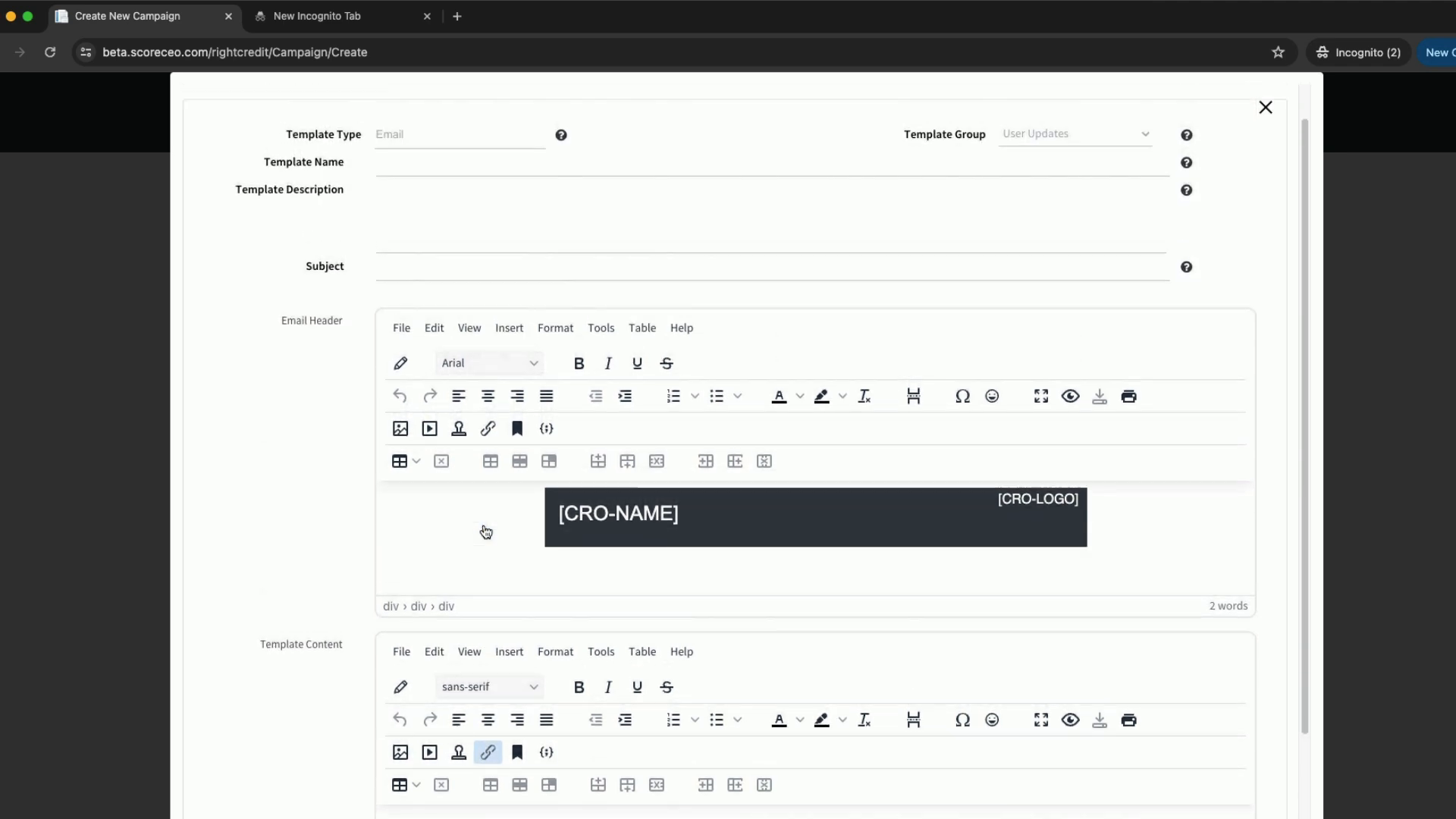
{"action": "scroll", "coordinate": [487, 531], "scroll_direction": "up", "scroll_amount": 1}
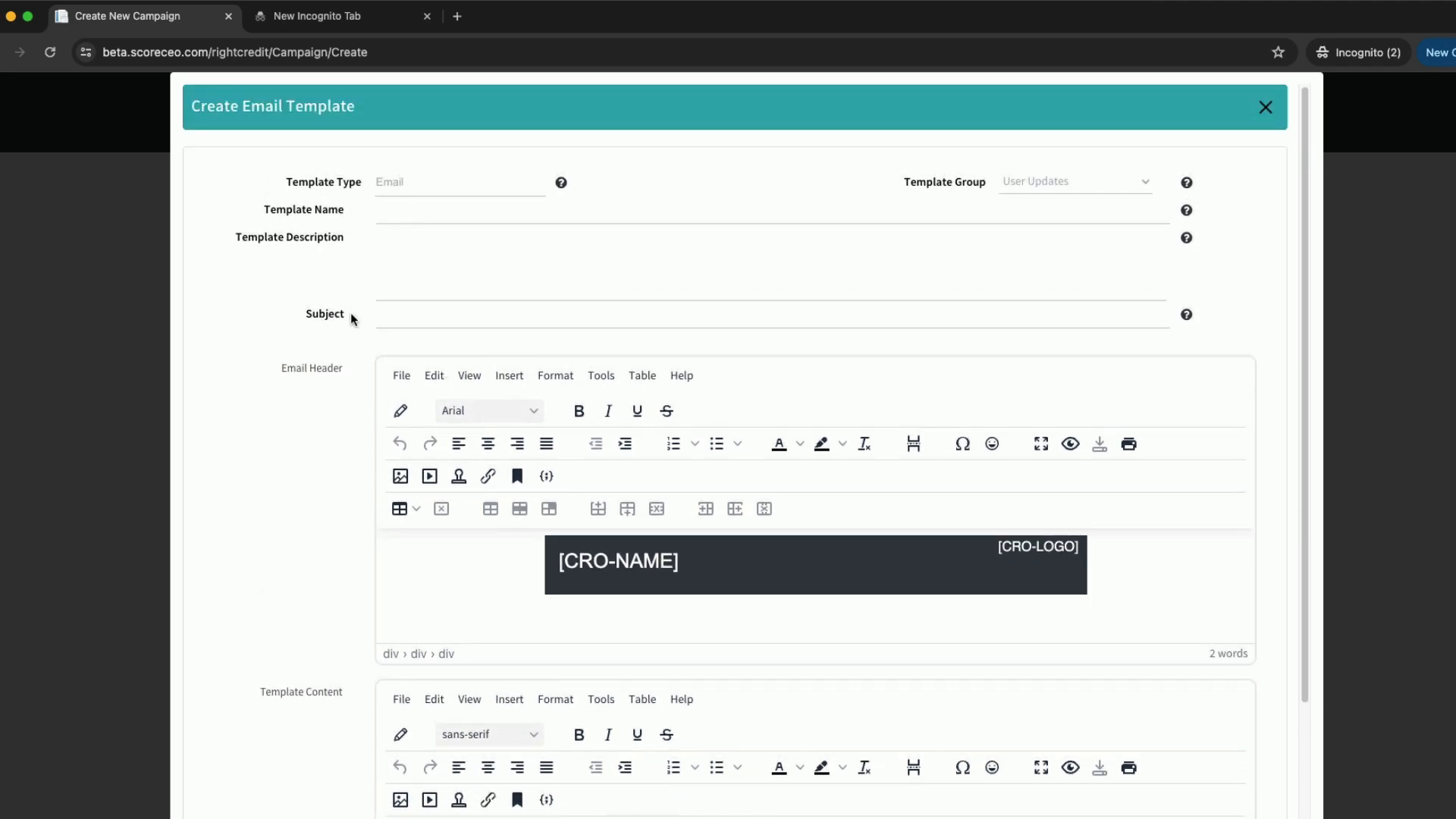
{"action": "left_click", "coordinate": [1145, 182]}
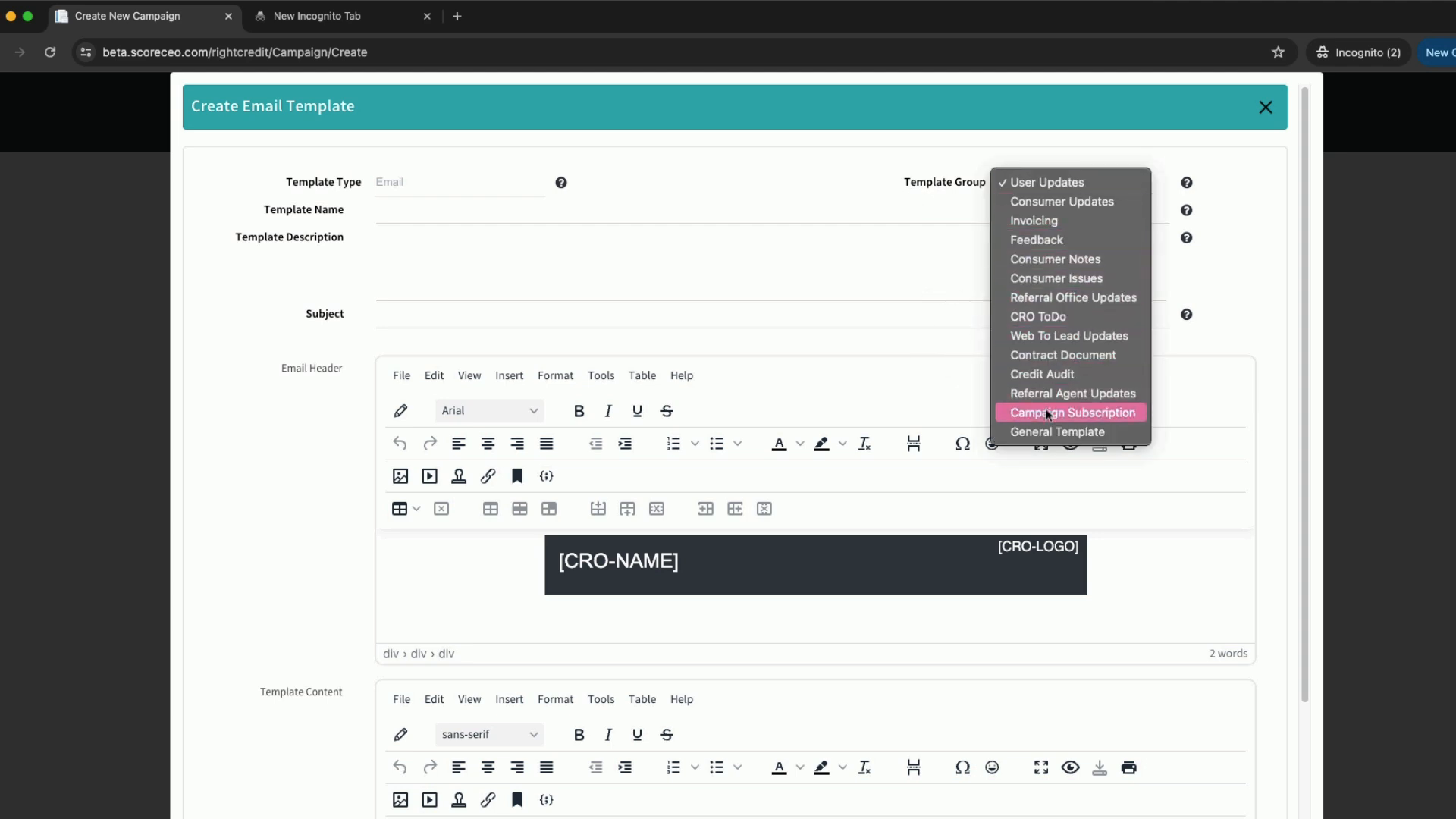
{"action": "left_click", "coordinate": [1052, 427]}
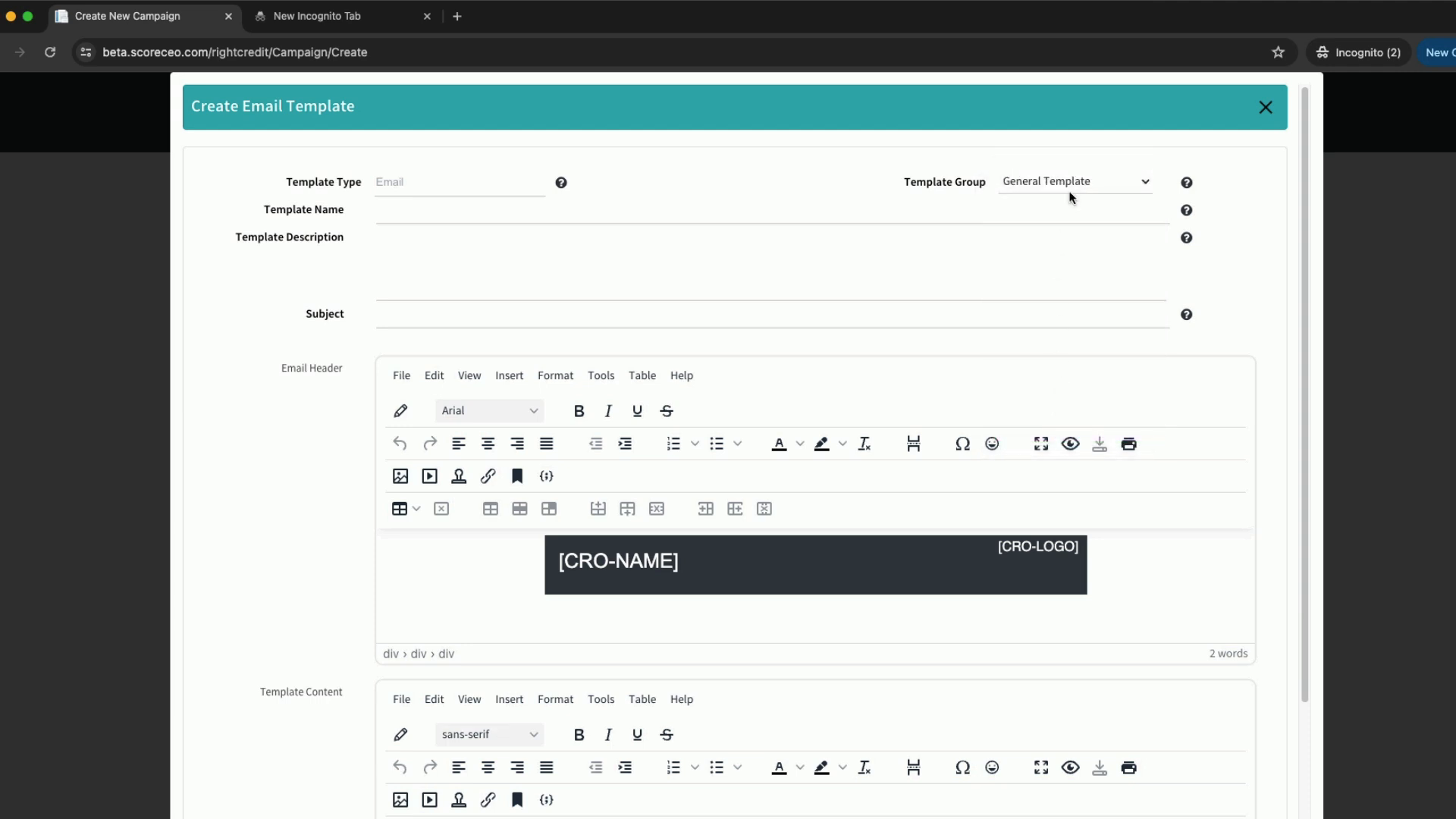
{"action": "left_click", "coordinate": [1145, 180]}
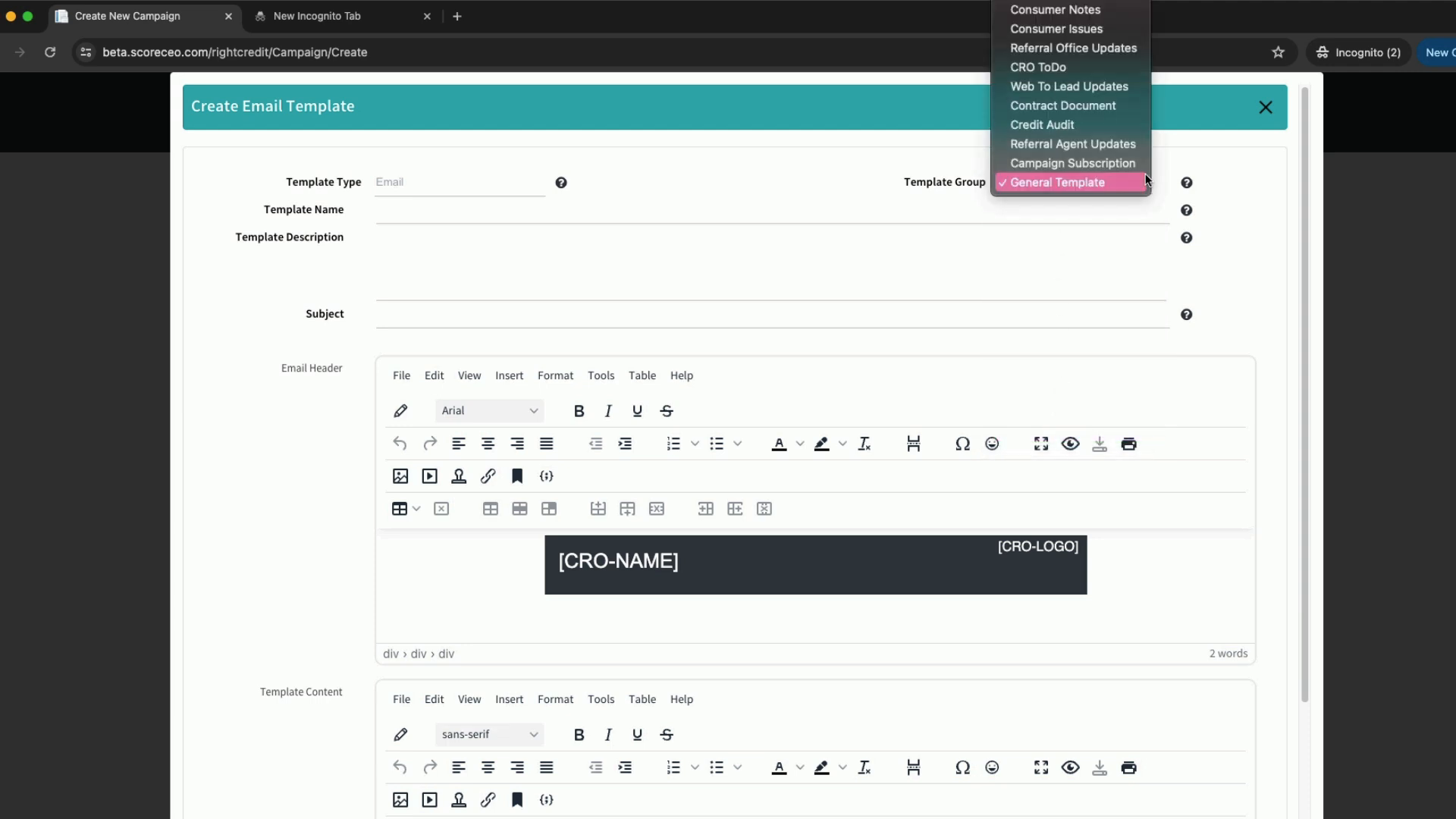
{"action": "left_click", "coordinate": [960, 262]}
{"action": "scroll", "coordinate": [698, 328], "scroll_direction": "down", "scroll_amount": 5}
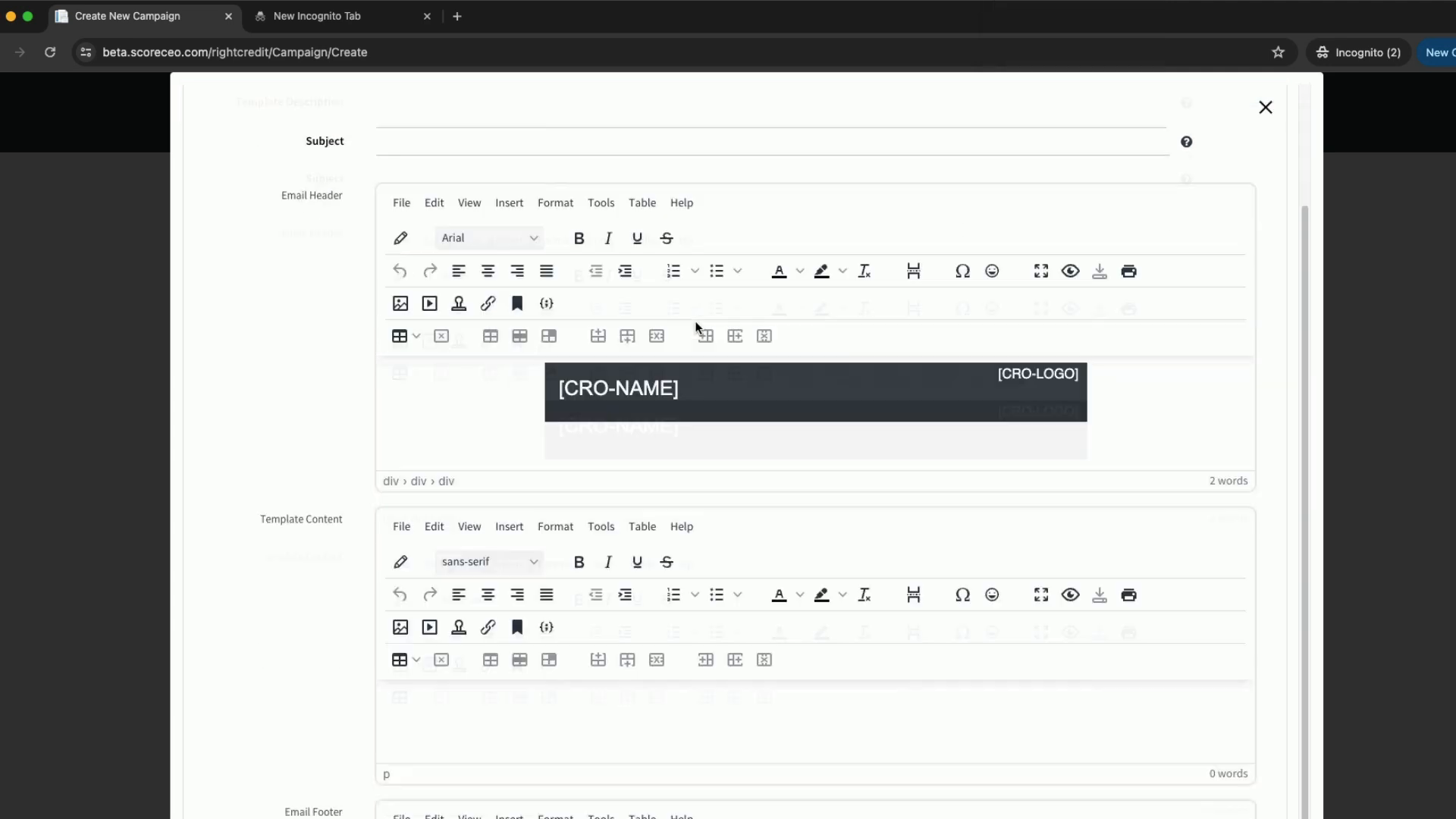
Examine the merge fields that can be inserted into the new template's content, without inserting any.
{"action": "left_click", "coordinate": [457, 509]}
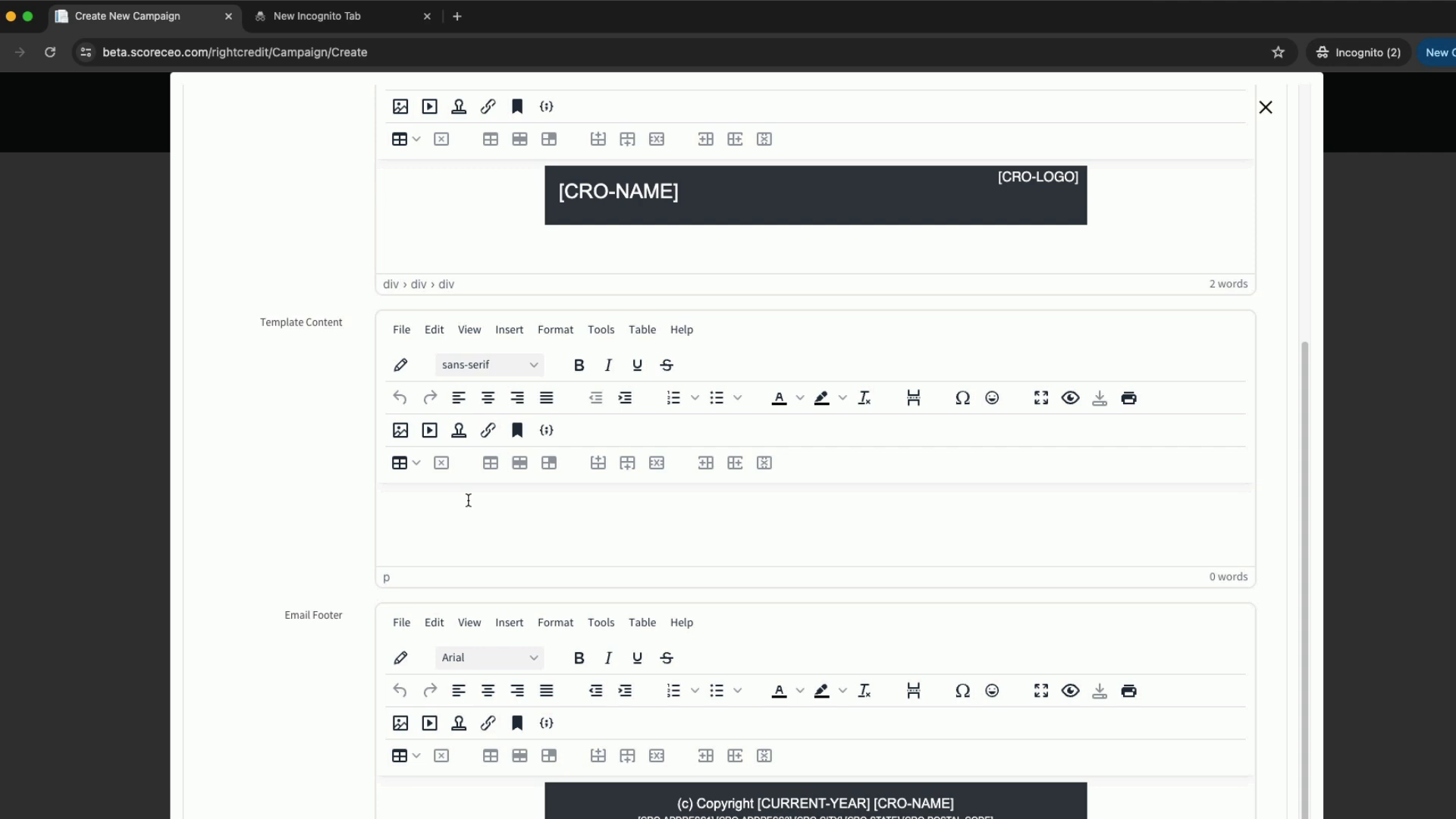
{"action": "left_click", "coordinate": [399, 366]}
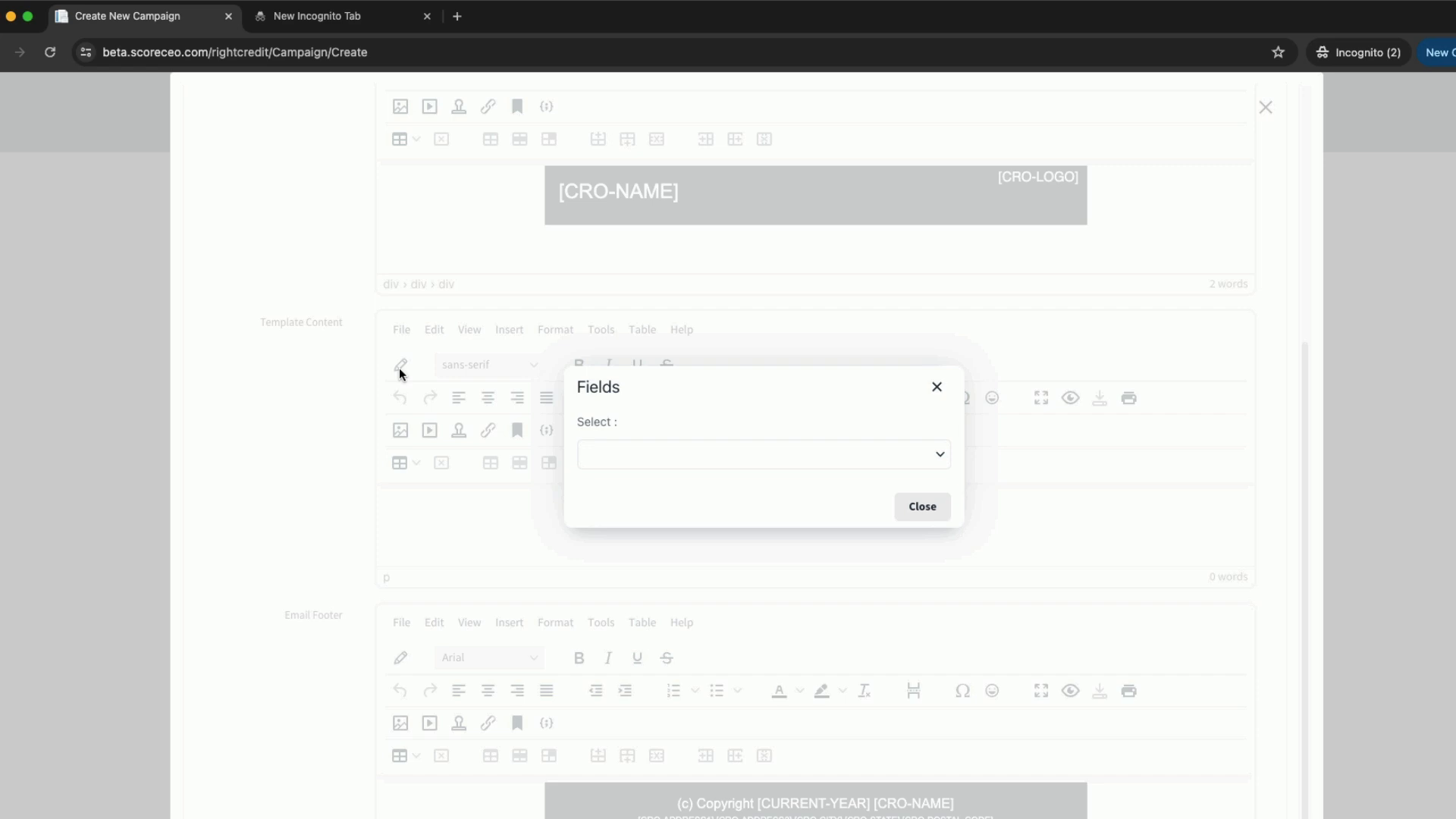
{"action": "left_click", "coordinate": [748, 456]}
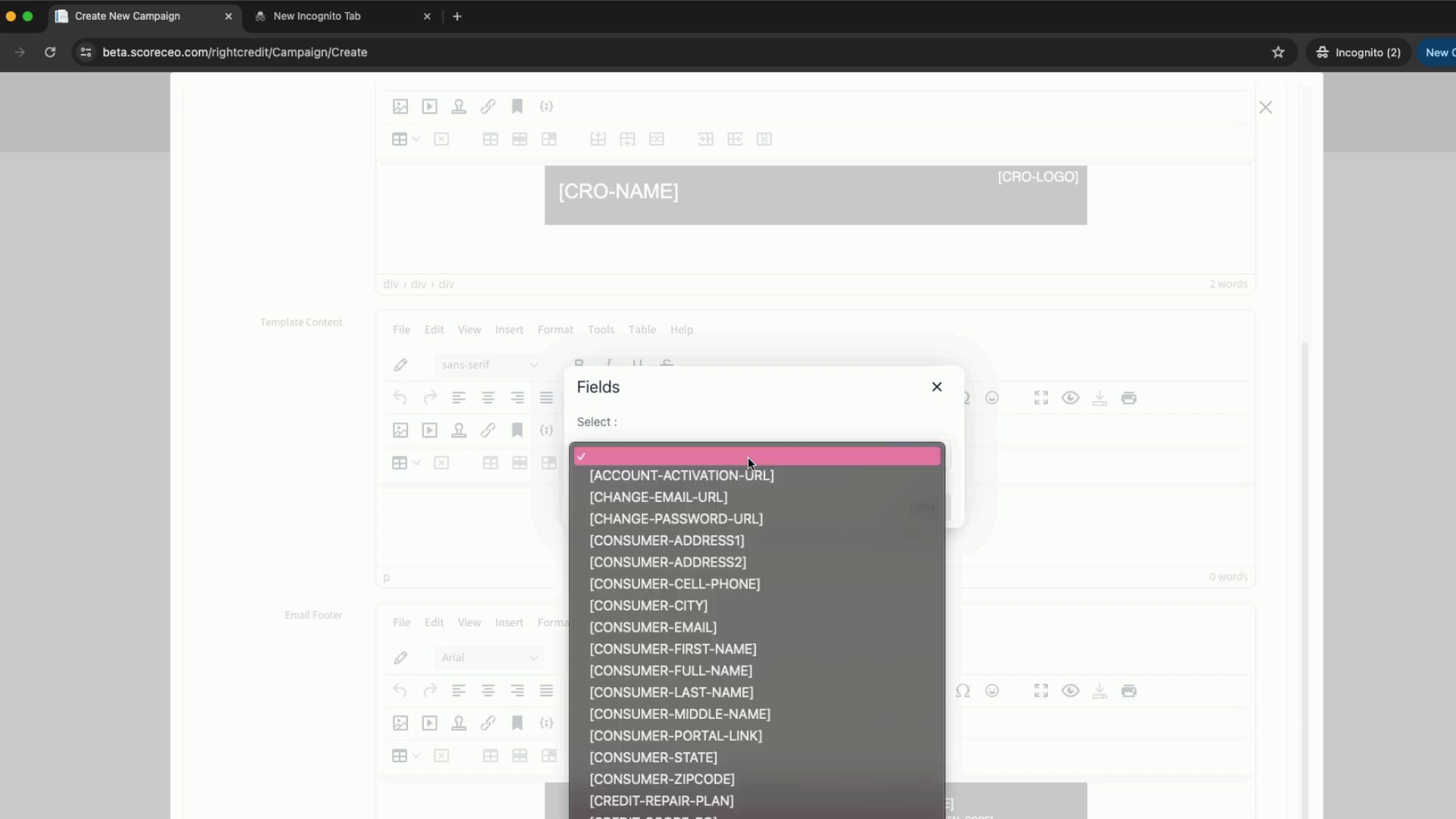
{"action": "scroll", "coordinate": [735, 554], "scroll_direction": "down", "scroll_amount": 10}
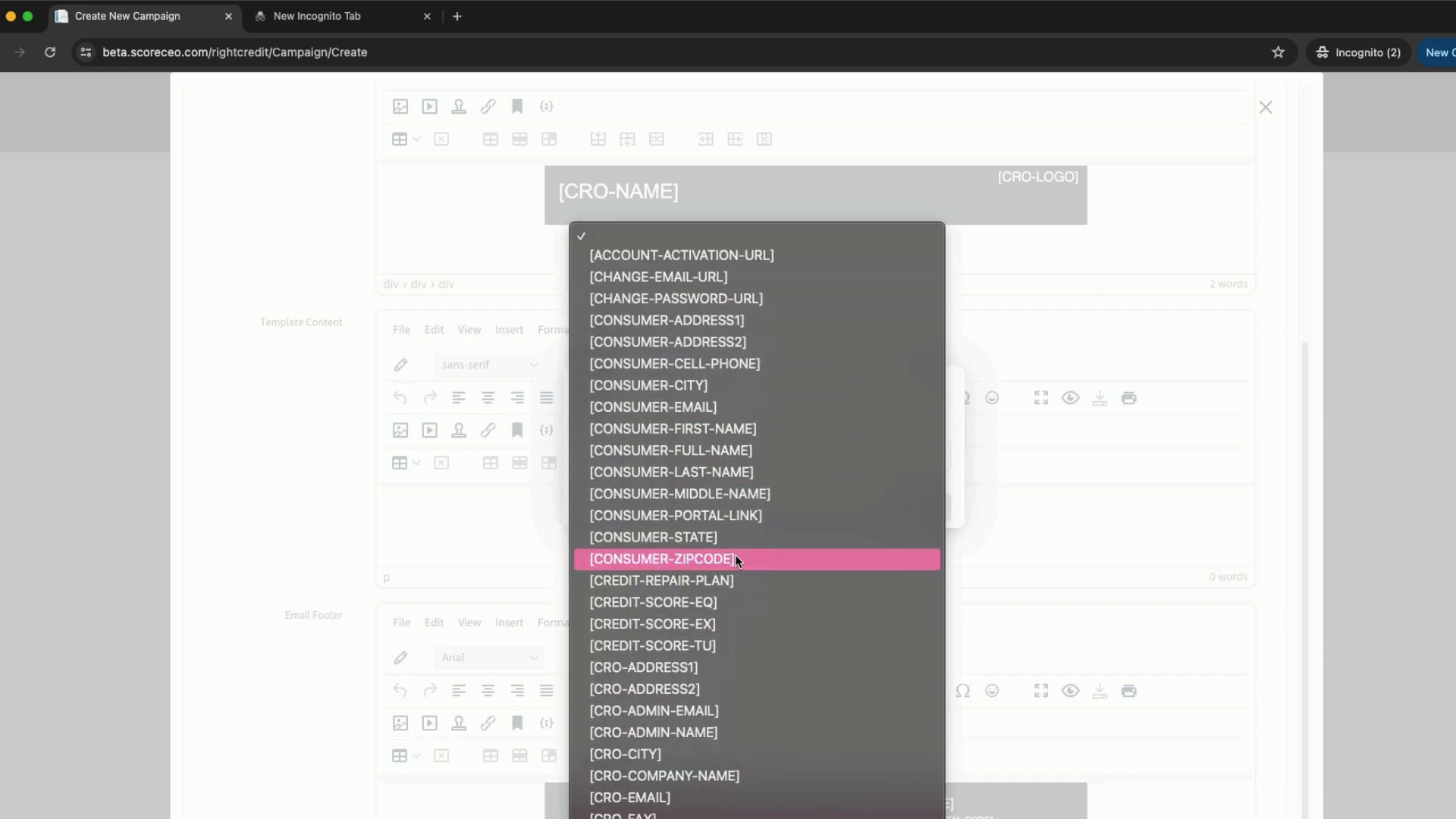
{"action": "scroll", "coordinate": [735, 562], "scroll_direction": "down", "scroll_amount": 15}
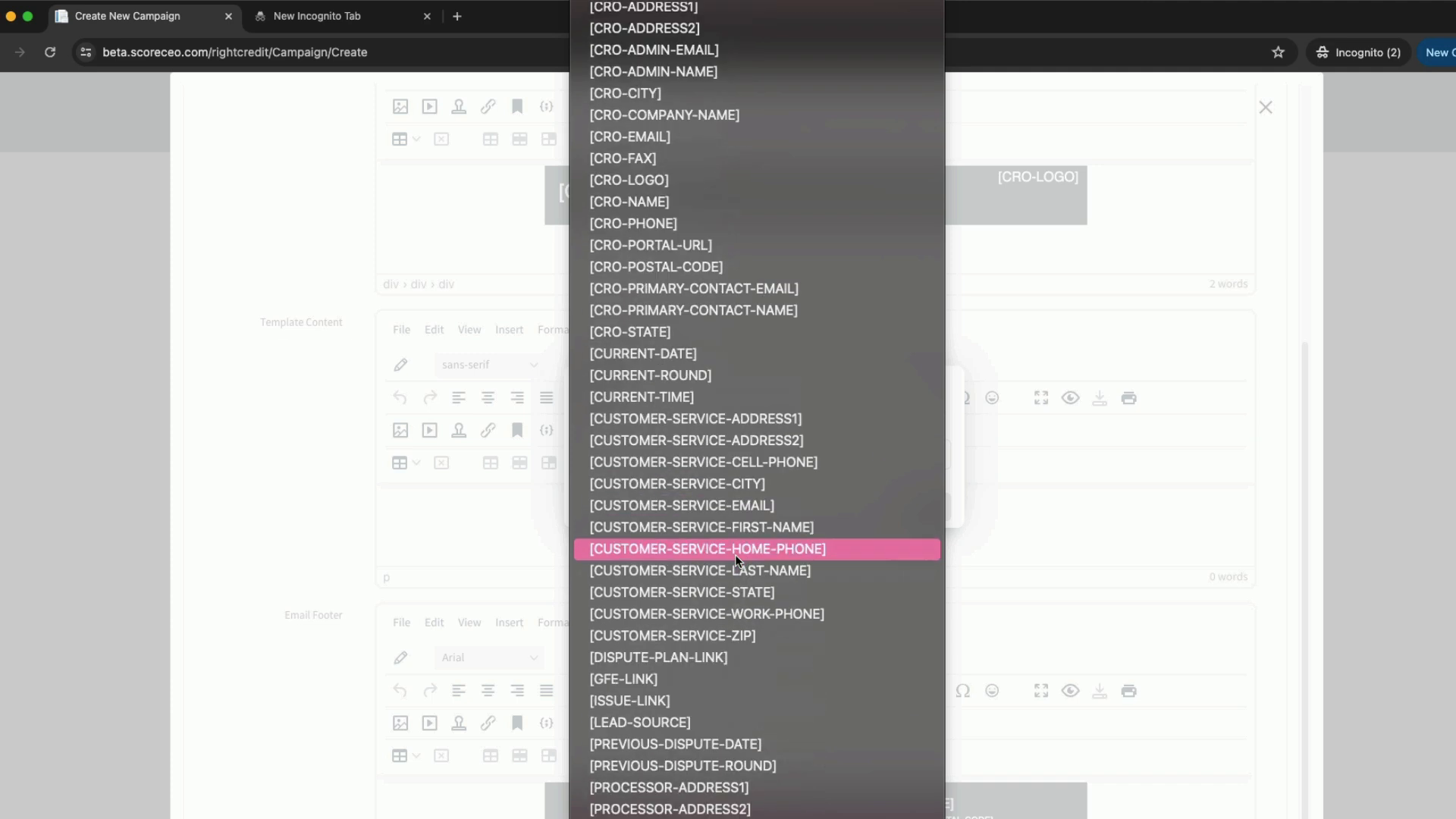
{"action": "scroll", "coordinate": [735, 561], "scroll_direction": "down", "scroll_amount": 3}
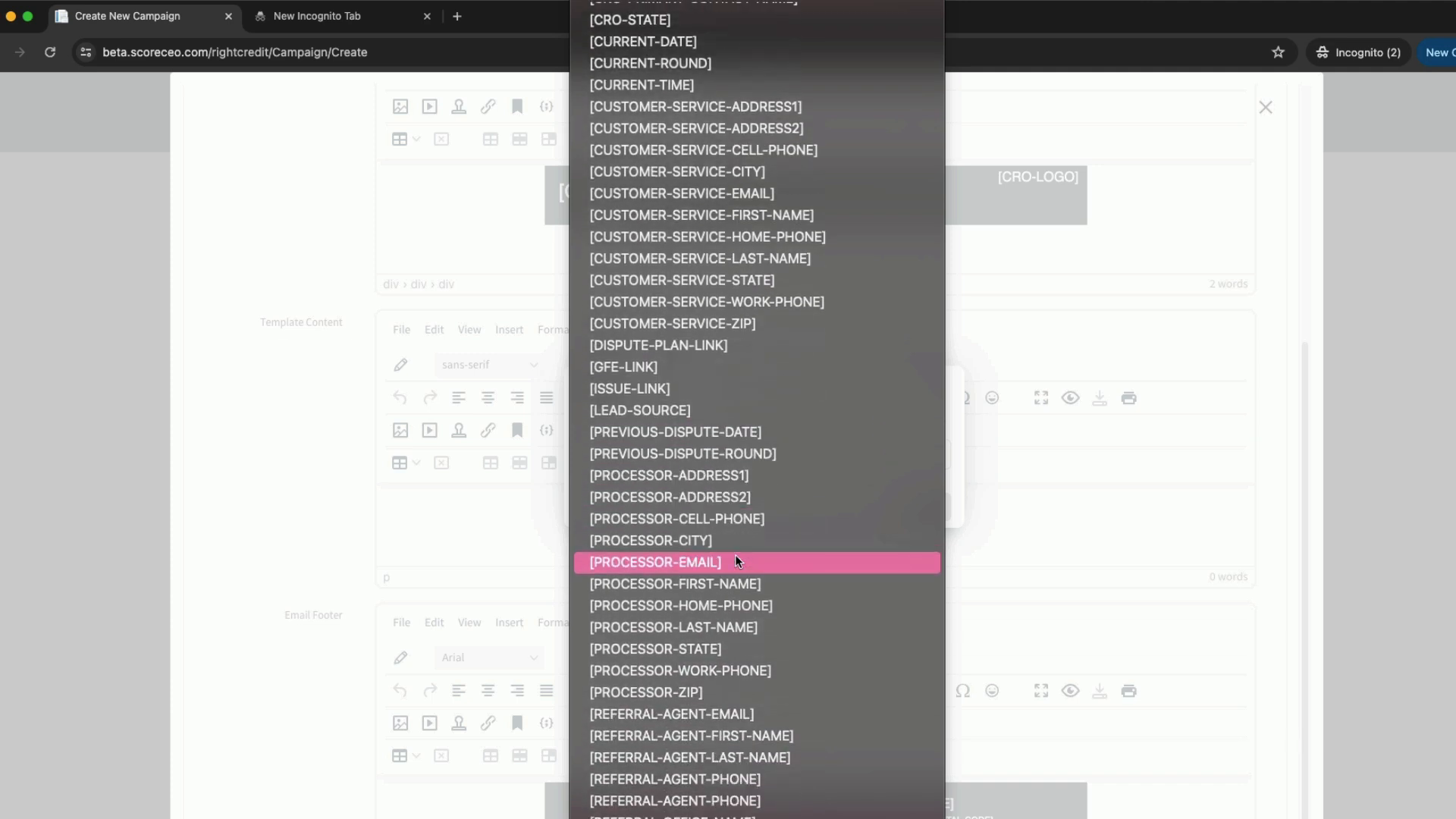
{"action": "left_click", "coordinate": [1019, 522]}
{"action": "left_click", "coordinate": [933, 390]}
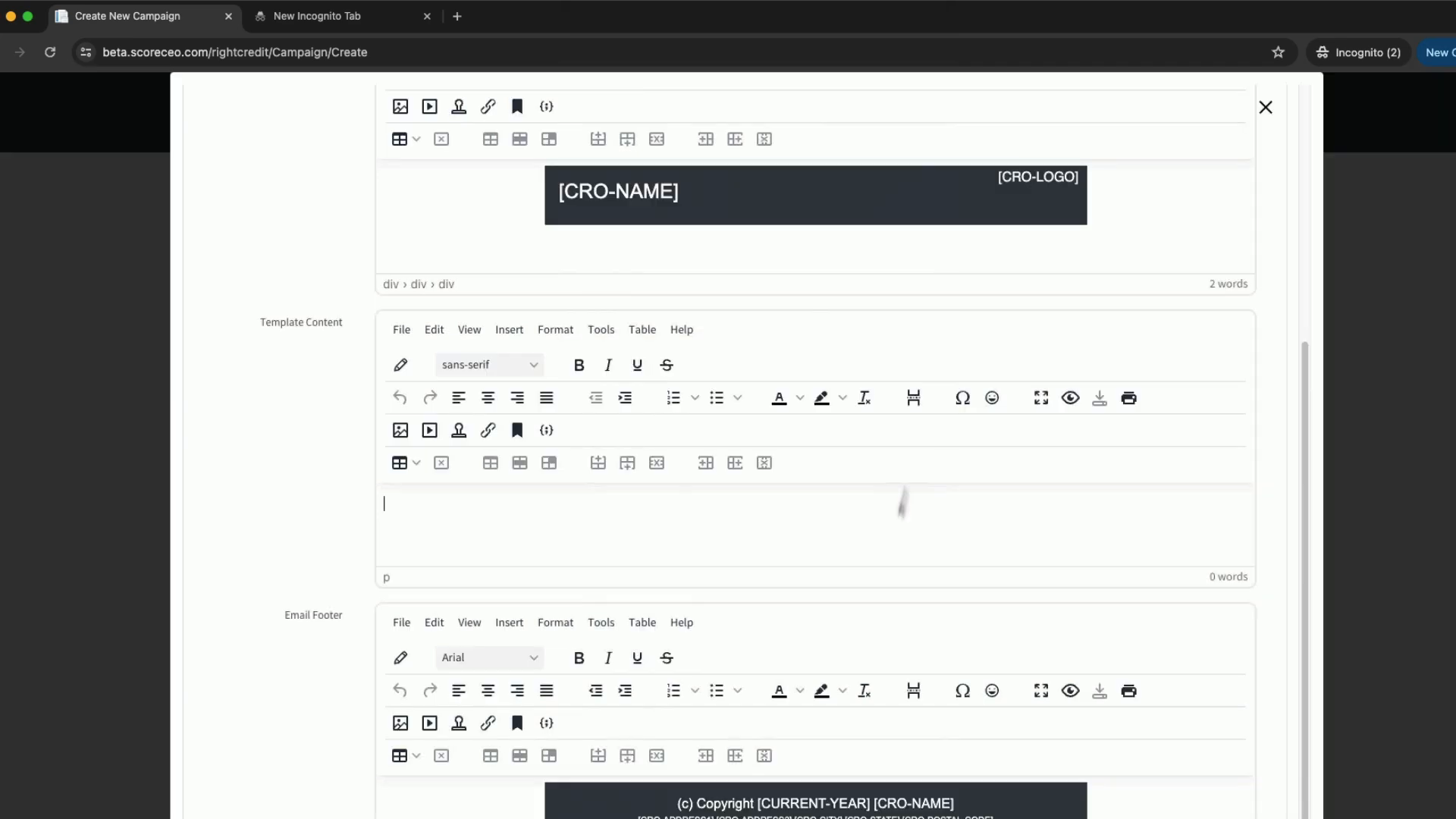
Review the new template's email footer and leave the template form.
{"action": "scroll", "coordinate": [894, 523], "scroll_direction": "down", "scroll_amount": 1}
{"action": "scroll", "coordinate": [1156, 610], "scroll_direction": "down", "scroll_amount": 5}
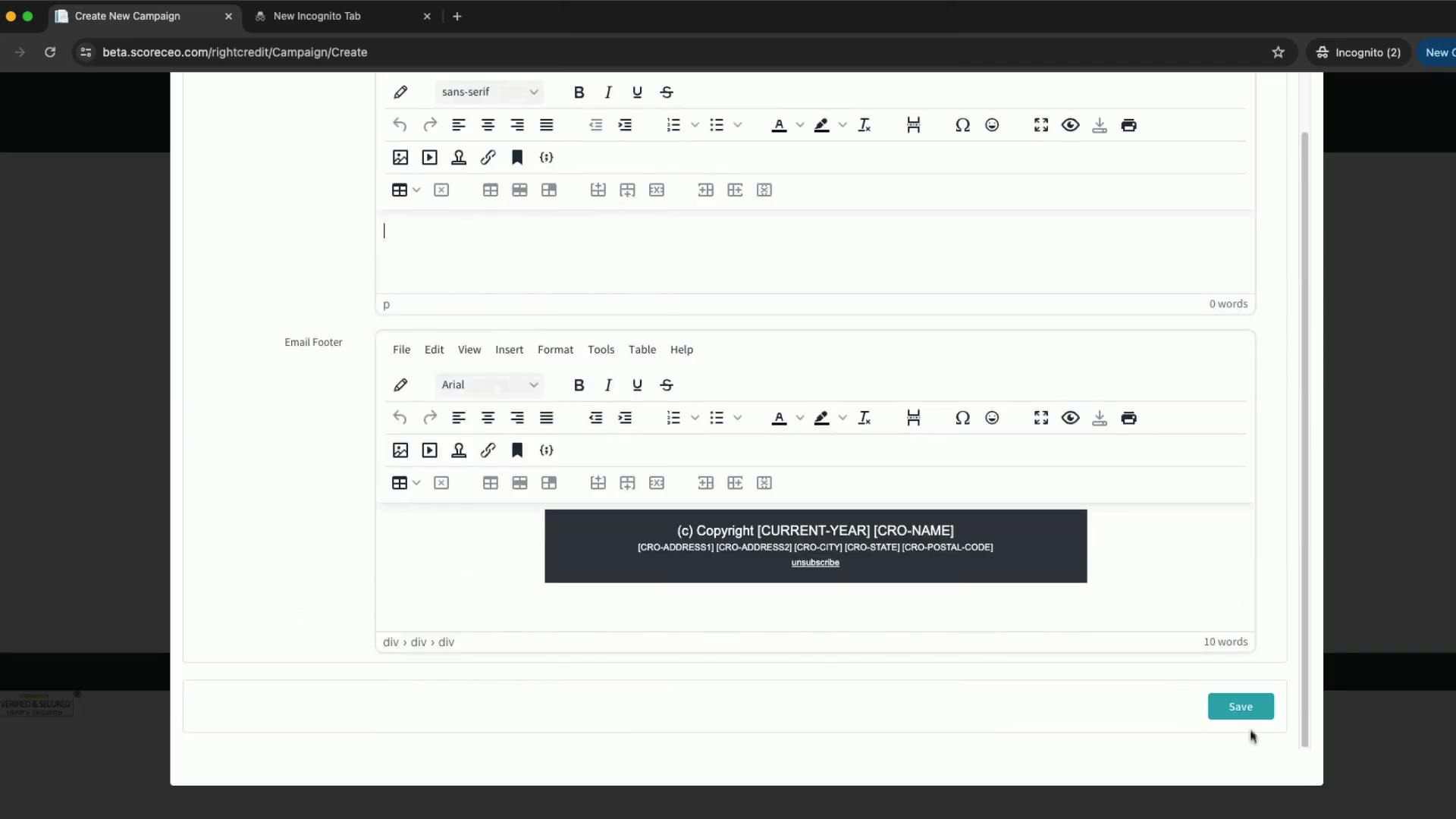
{"action": "left_click", "coordinate": [1226, 710]}
{"action": "scroll", "coordinate": [888, 446], "scroll_direction": "up", "scroll_amount": 1}
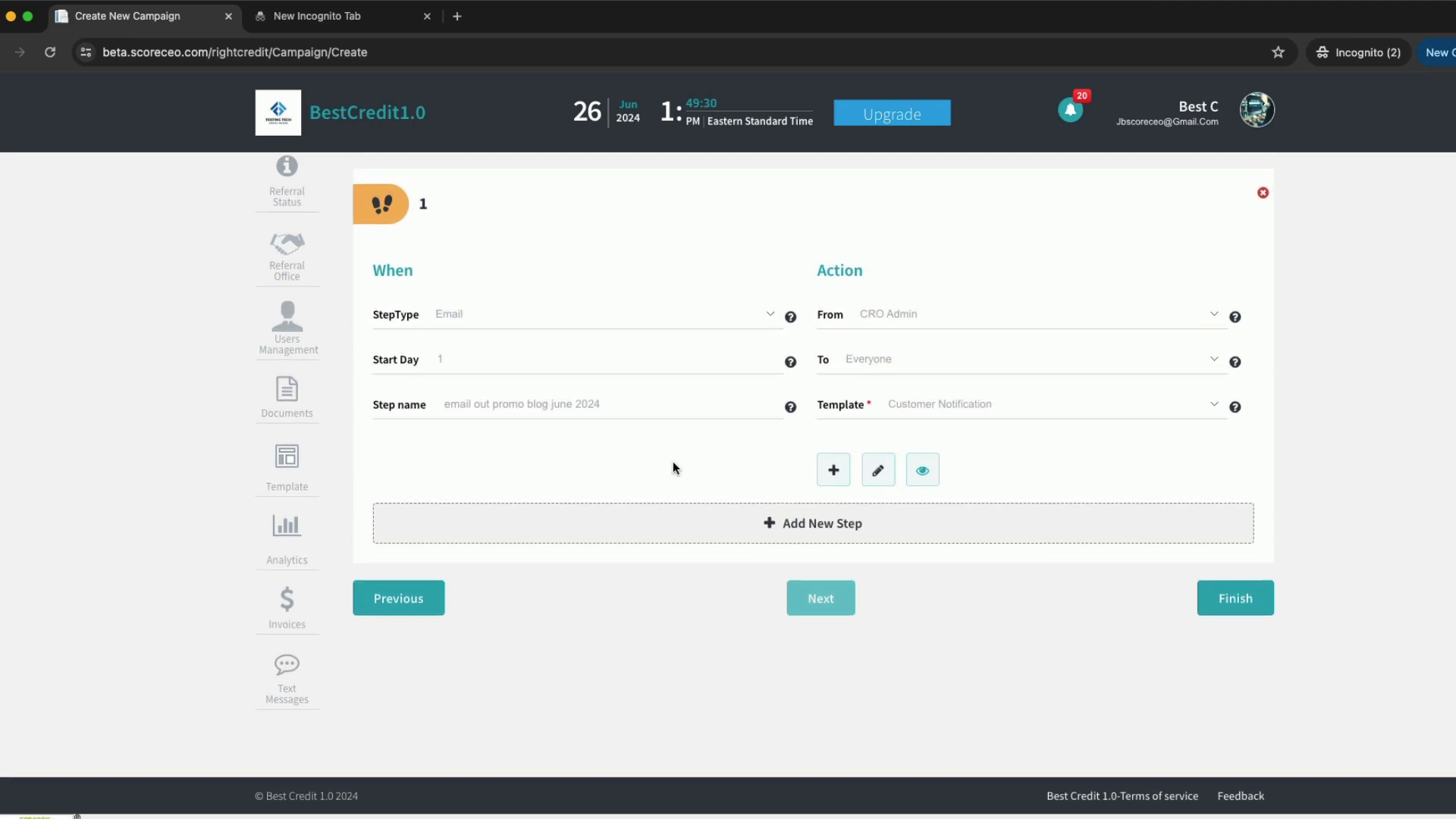
Add a second campaign step of type Text and set its start day to 3.
{"action": "scroll", "coordinate": [672, 461], "scroll_direction": "down", "scroll_amount": 1}
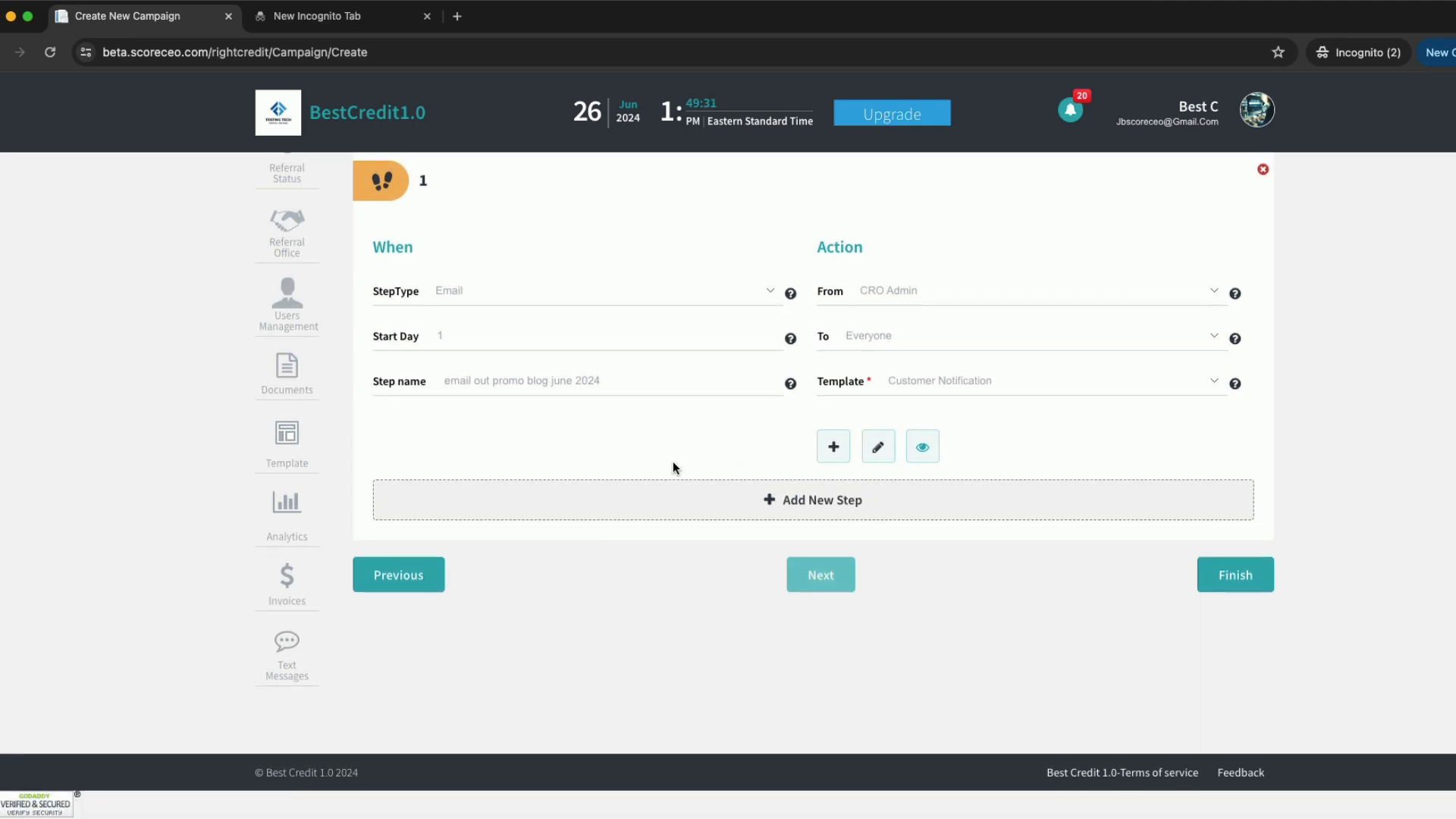
{"action": "left_click", "coordinate": [795, 502]}
{"action": "scroll", "coordinate": [664, 517], "scroll_direction": "down", "scroll_amount": 5}
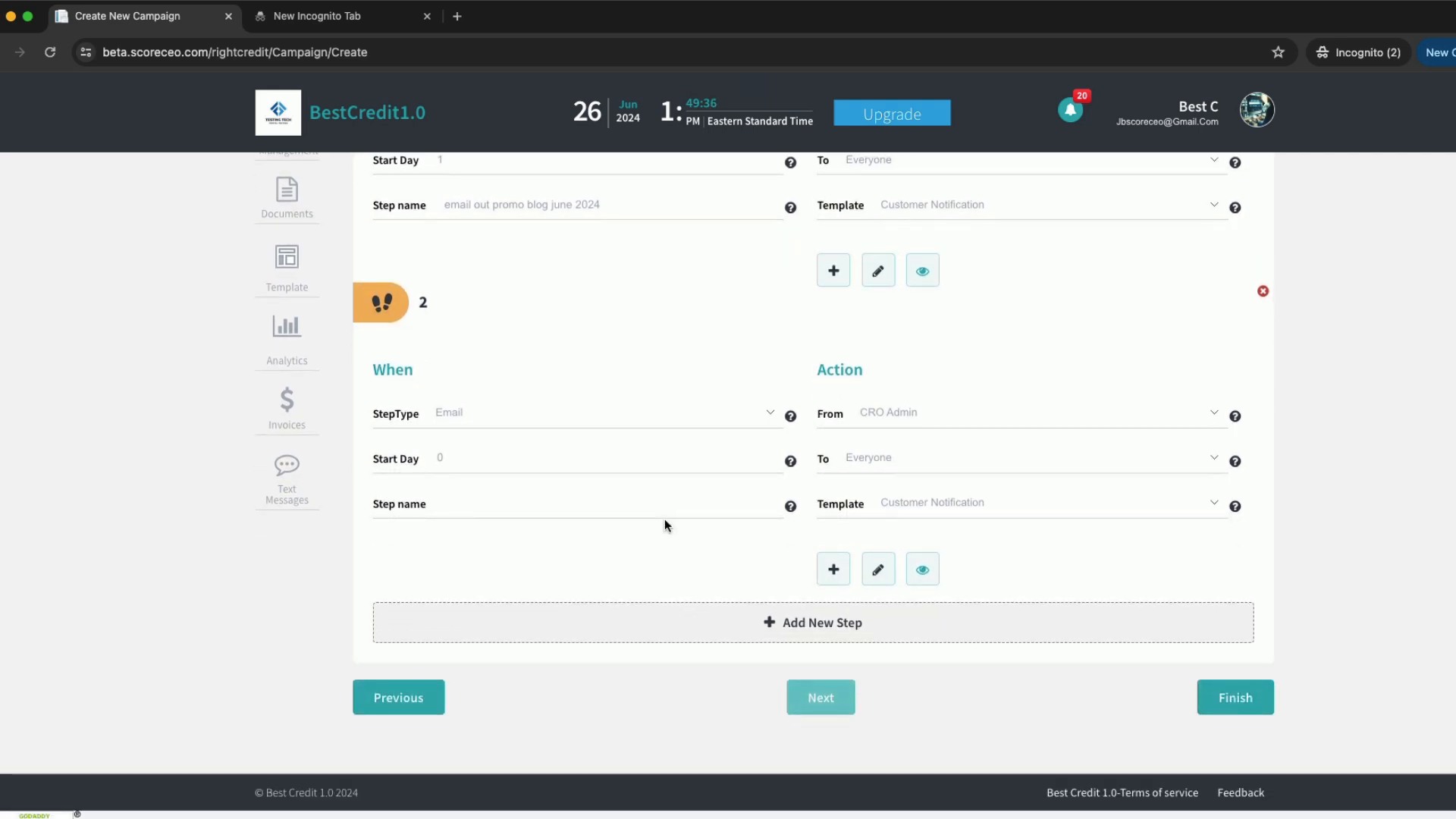
{"action": "left_click", "coordinate": [770, 412]}
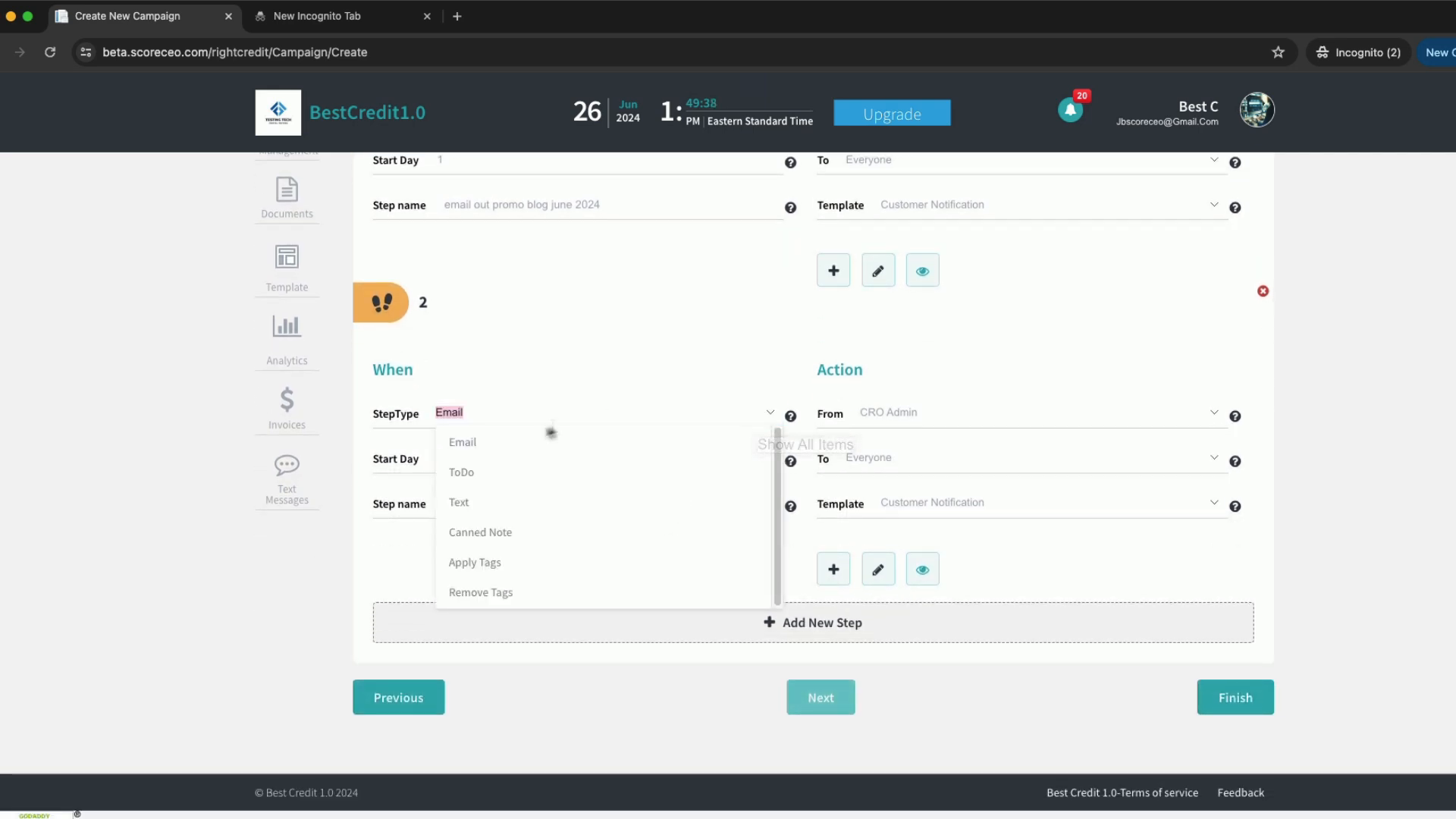
{"action": "left_click", "coordinate": [458, 502]}
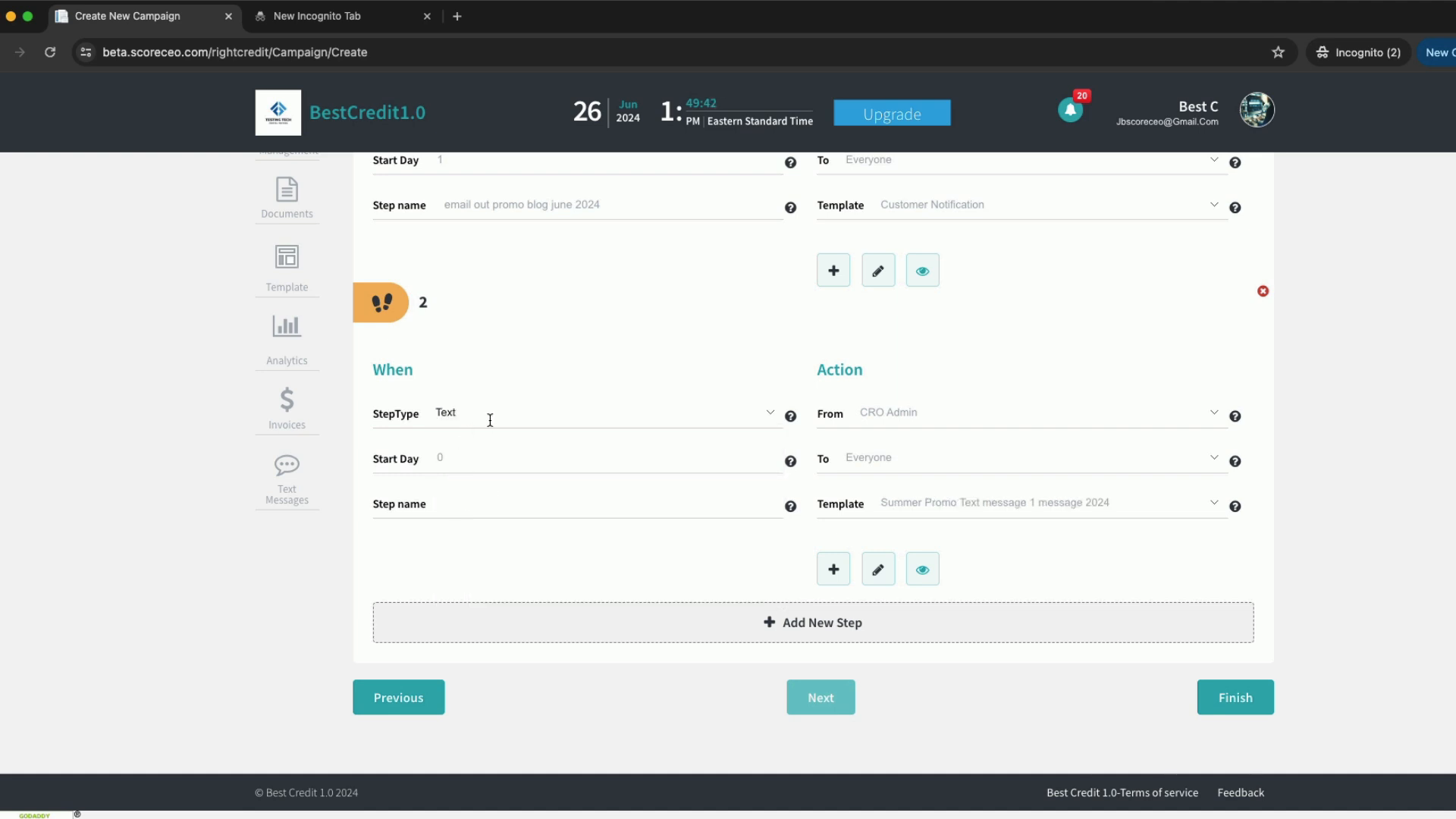
{"action": "scroll", "coordinate": [562, 315], "scroll_direction": "up", "scroll_amount": 1}
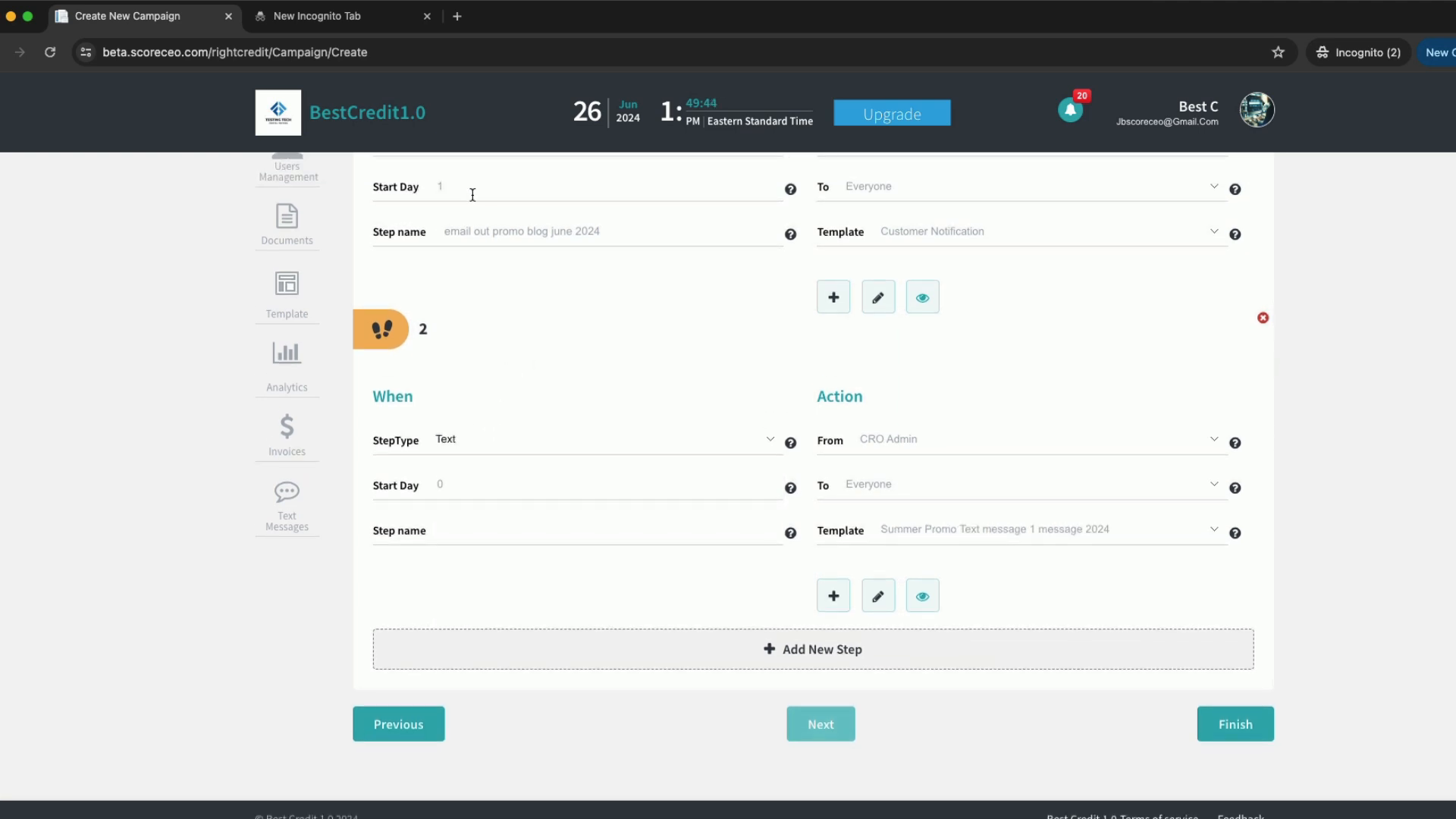
{"action": "left_click", "coordinate": [456, 490]}
{"action": "type", "text": "3"}
Name the second campaign step "text out promo blog june 2024", reusing the first step's name with "text" in place of "email".
{"action": "left_click", "coordinate": [458, 536]}
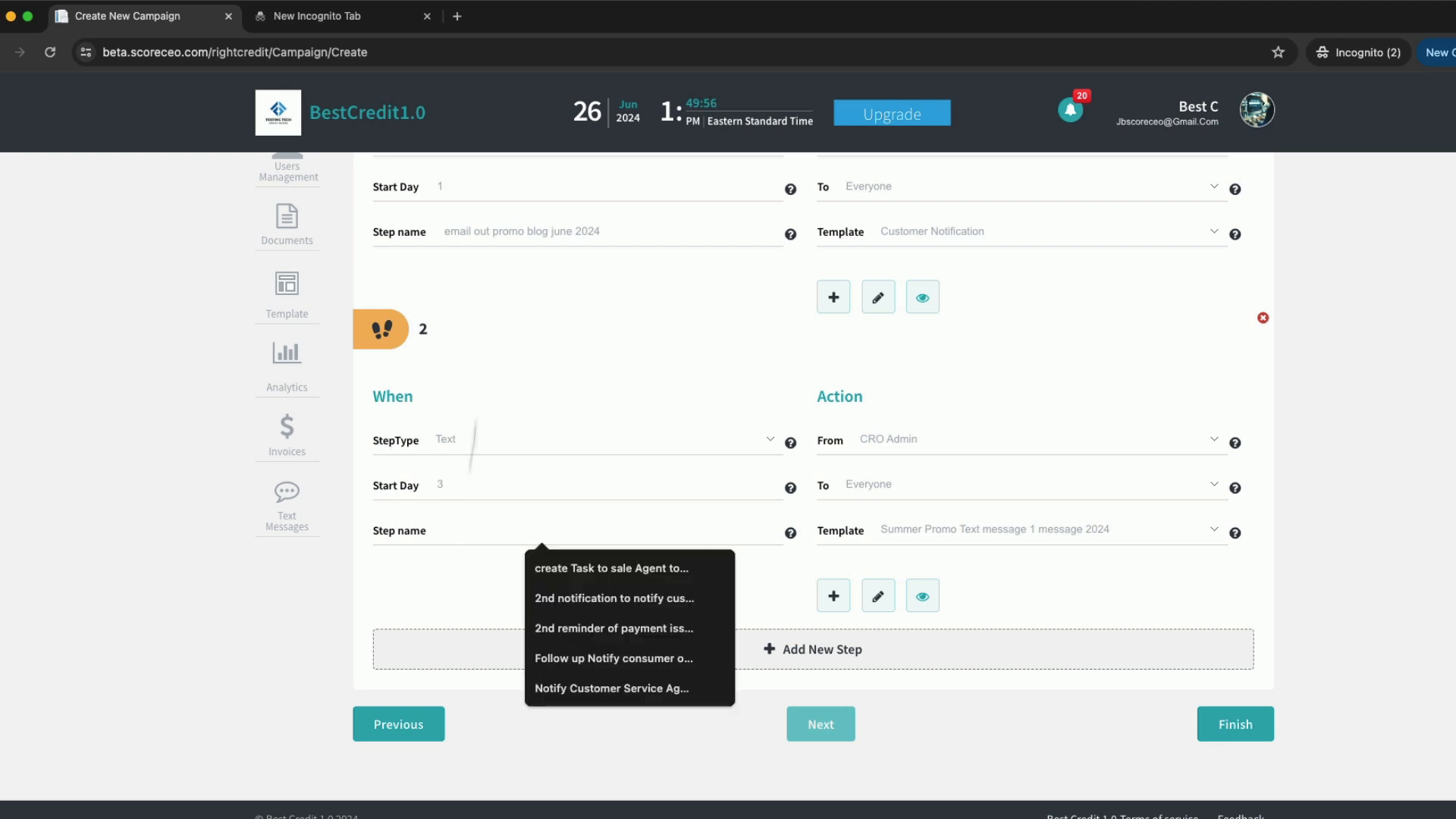
{"action": "triple_click", "coordinate": [502, 228]}
{"action": "key", "text": "ctrl+c"}
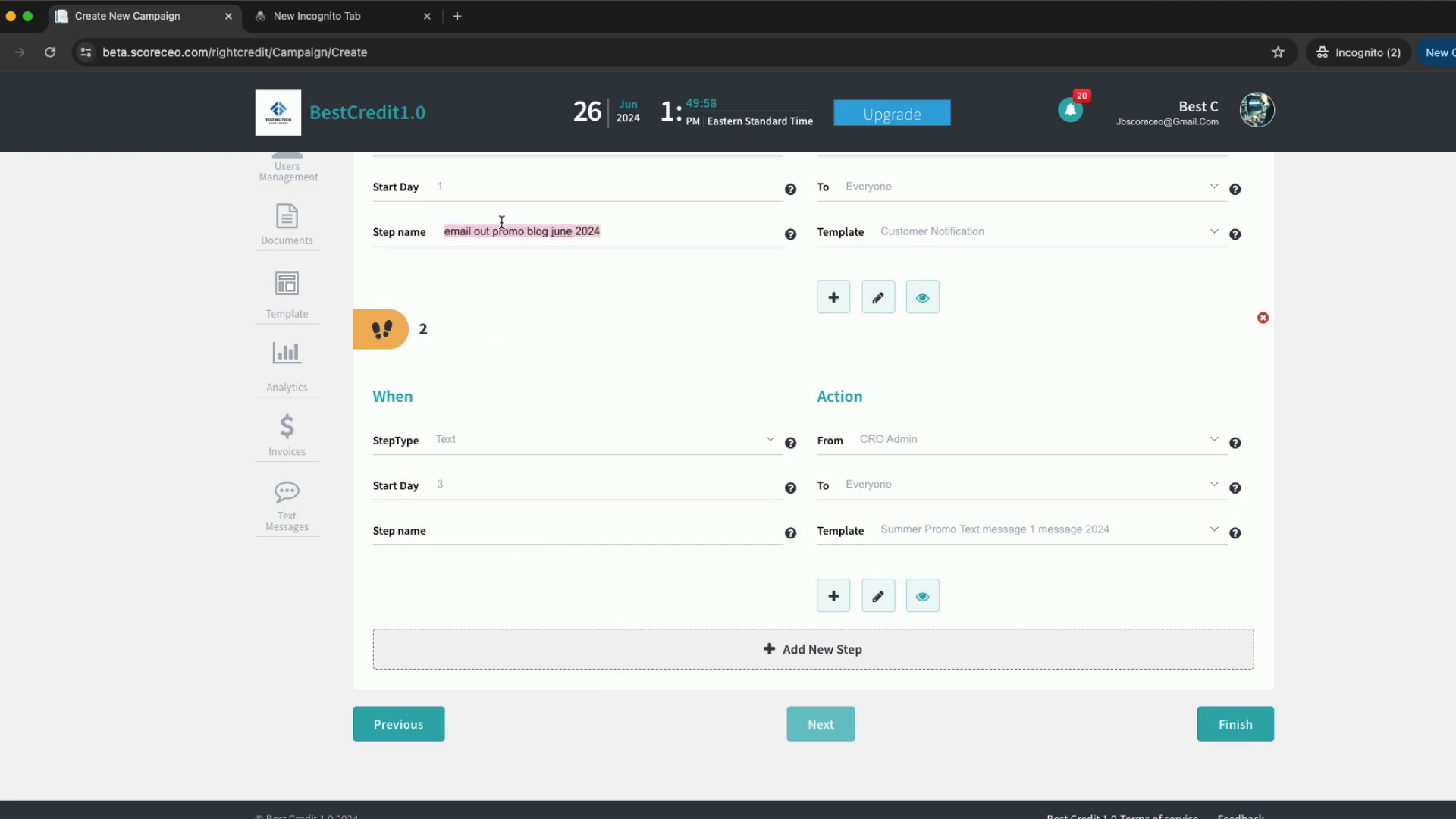
{"action": "left_click", "coordinate": [461, 531]}
{"action": "key", "text": "ctrl+v"}
{"action": "double_click", "coordinate": [455, 530]}
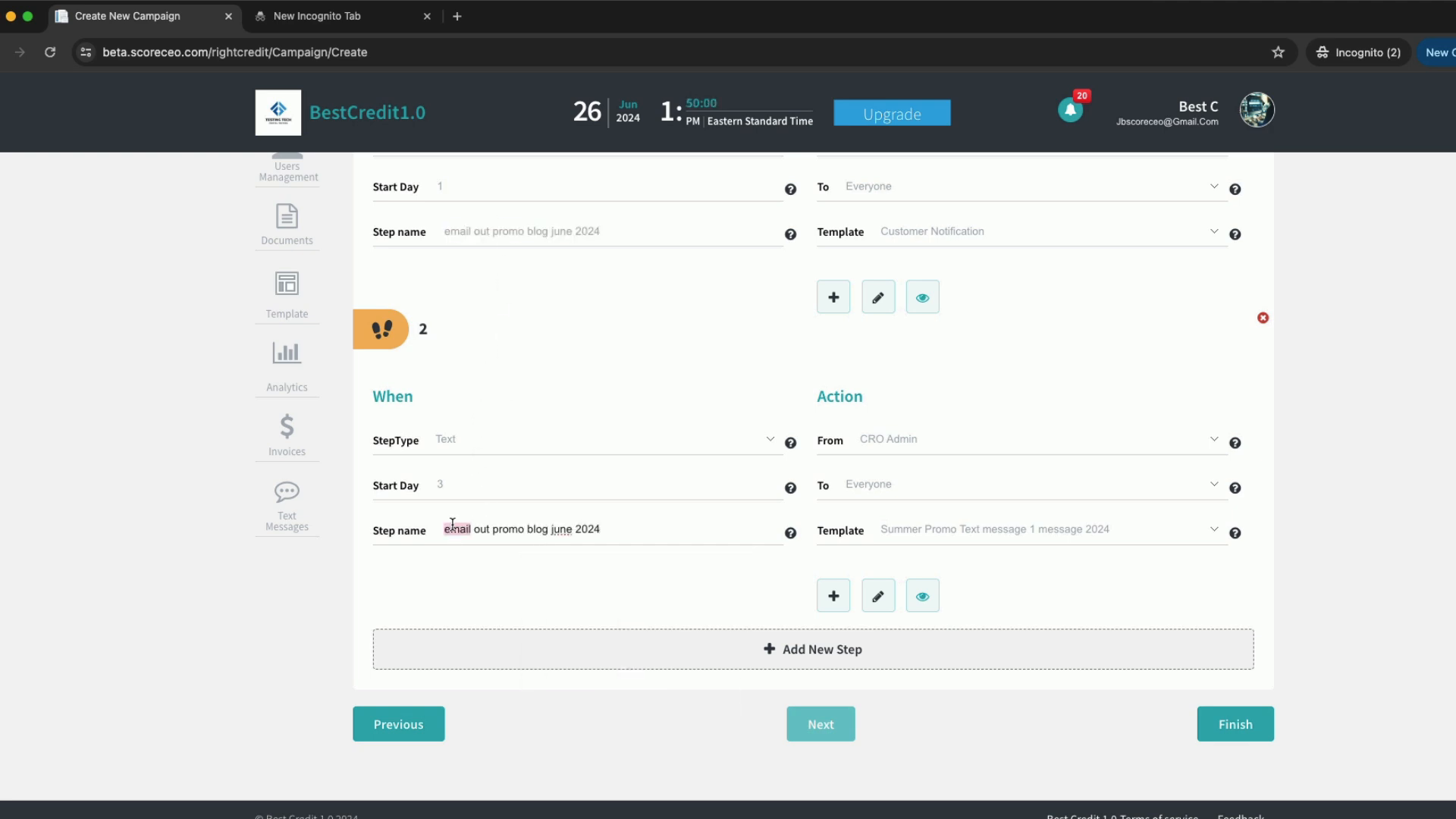
{"action": "type", "text": "text"}
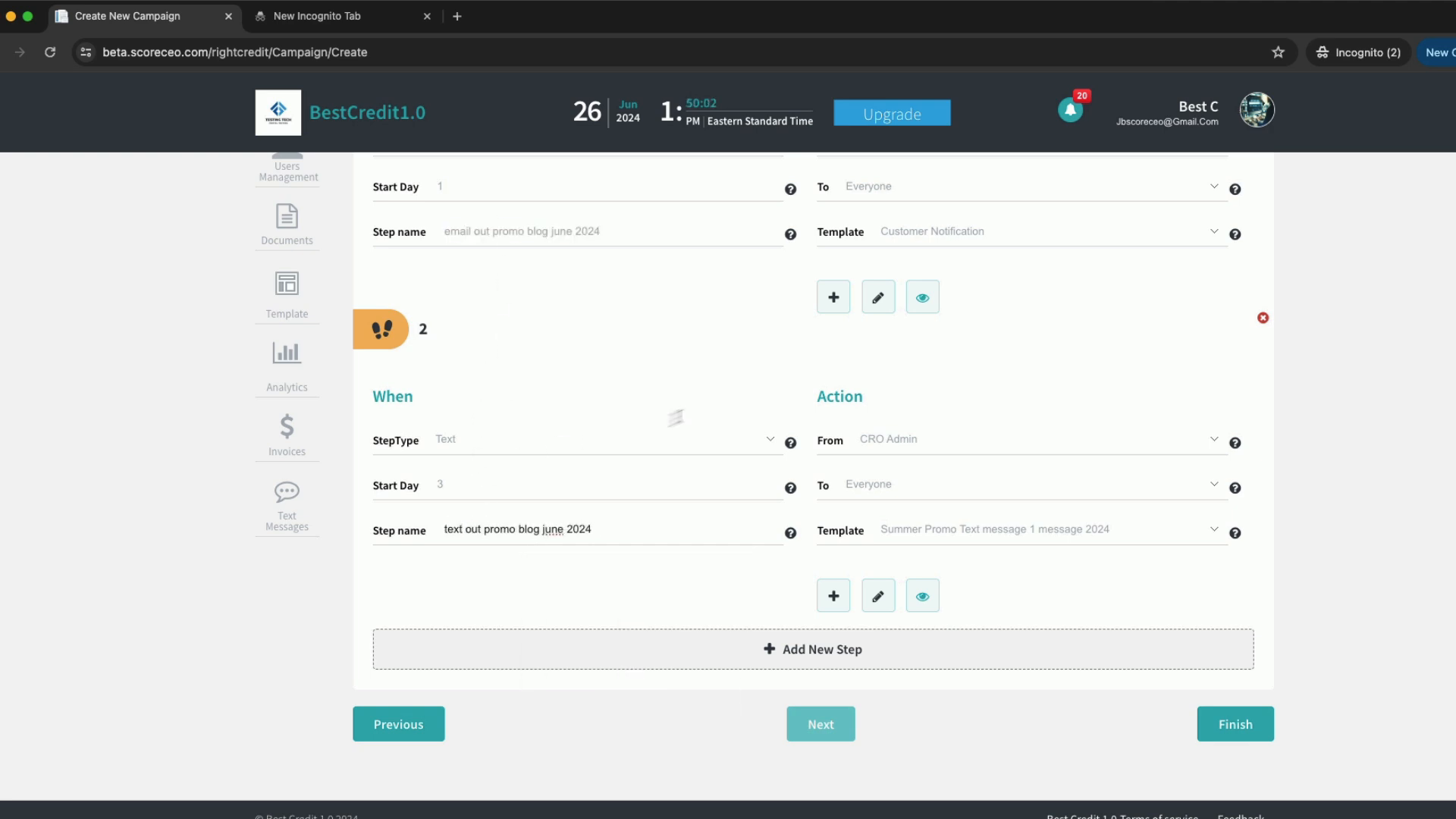
{"action": "left_click", "coordinate": [689, 413]}
Set the text step's sender to Customer Service and its template to Summer Promo Text message 1 message 2024.
{"action": "scroll", "coordinate": [689, 416], "scroll_direction": "down", "scroll_amount": 1}
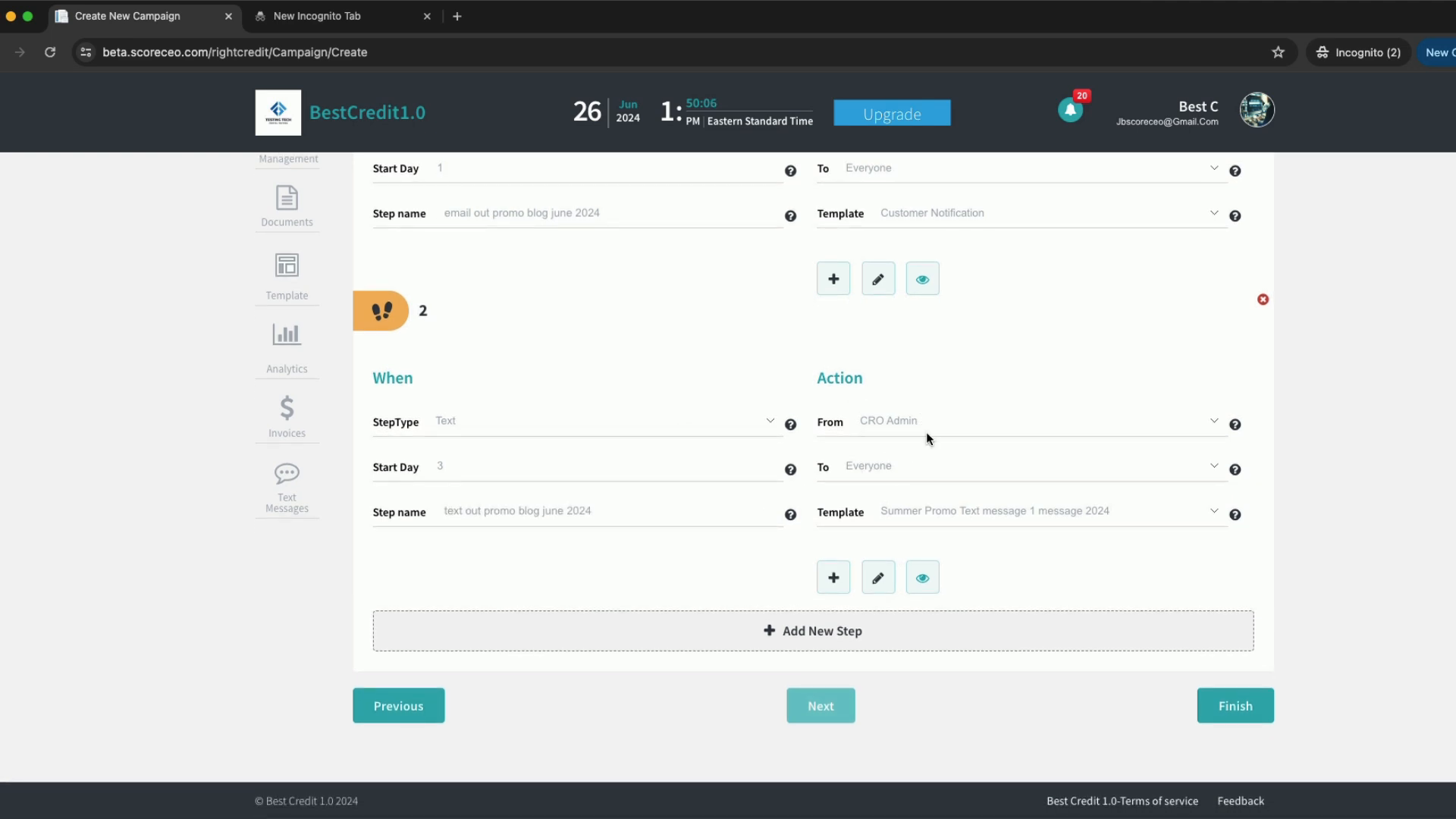
{"action": "left_click", "coordinate": [1215, 418]}
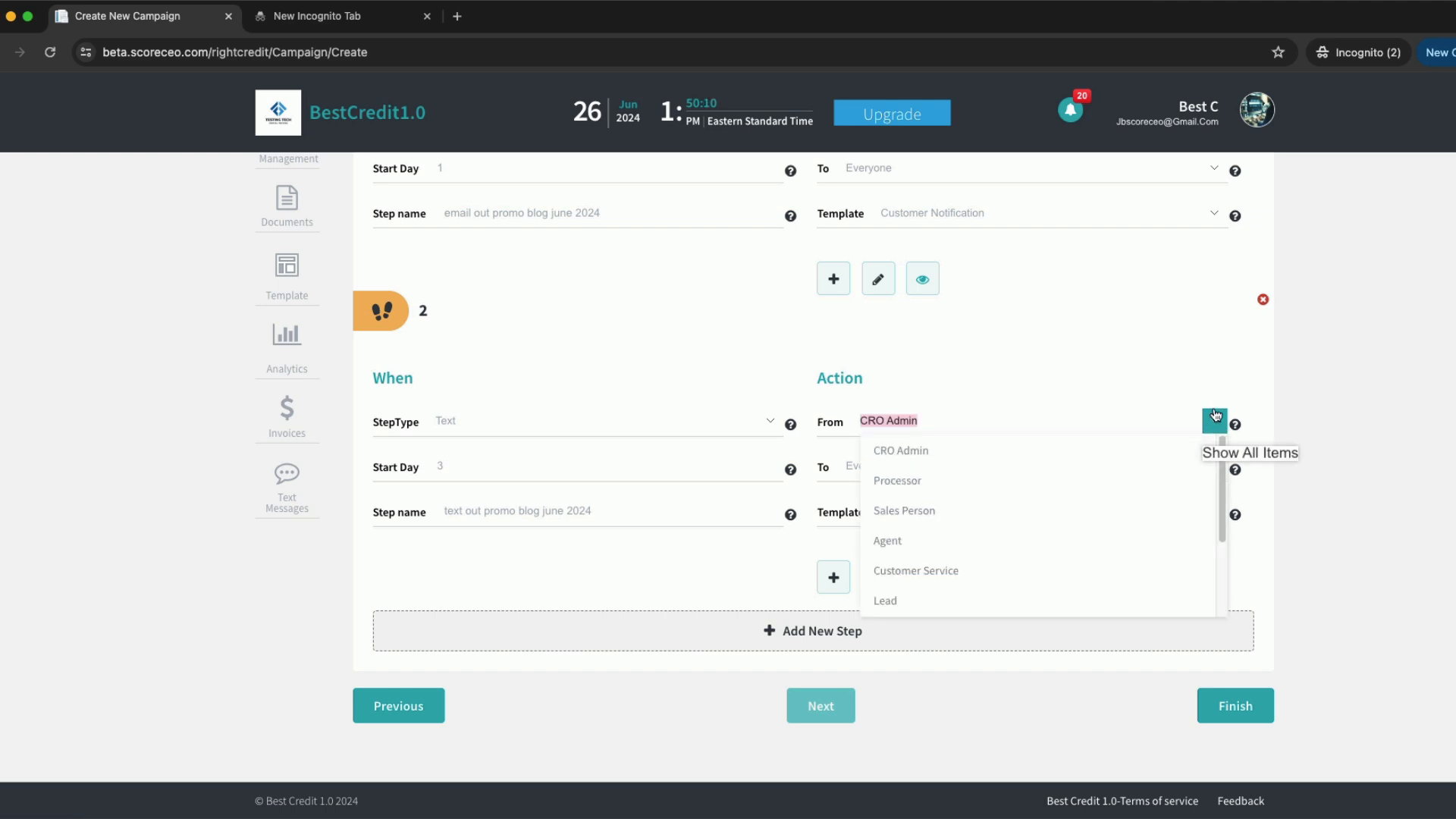
{"action": "left_click", "coordinate": [1009, 571]}
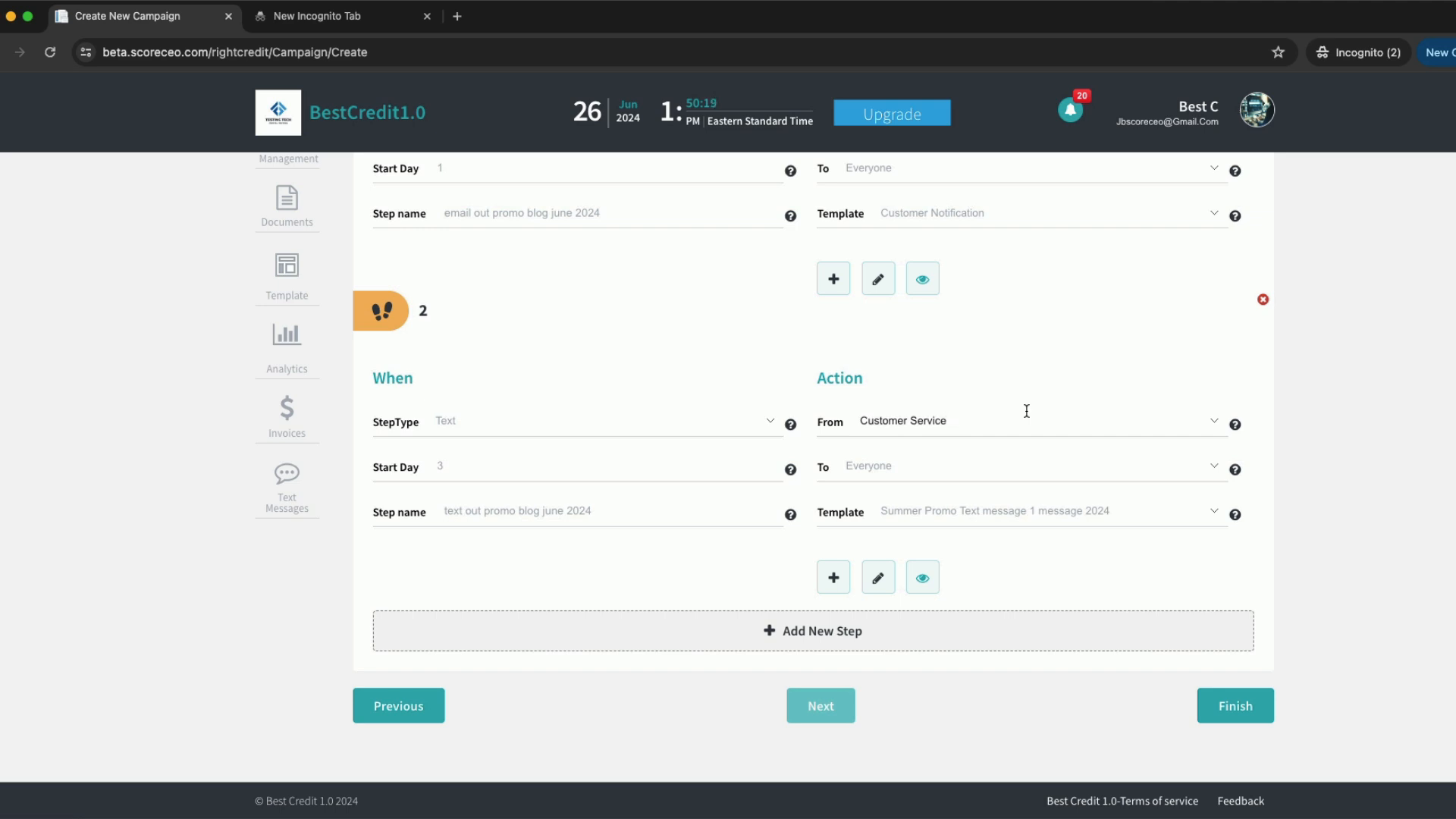
{"action": "scroll", "coordinate": [1026, 410], "scroll_direction": "down", "scroll_amount": 1}
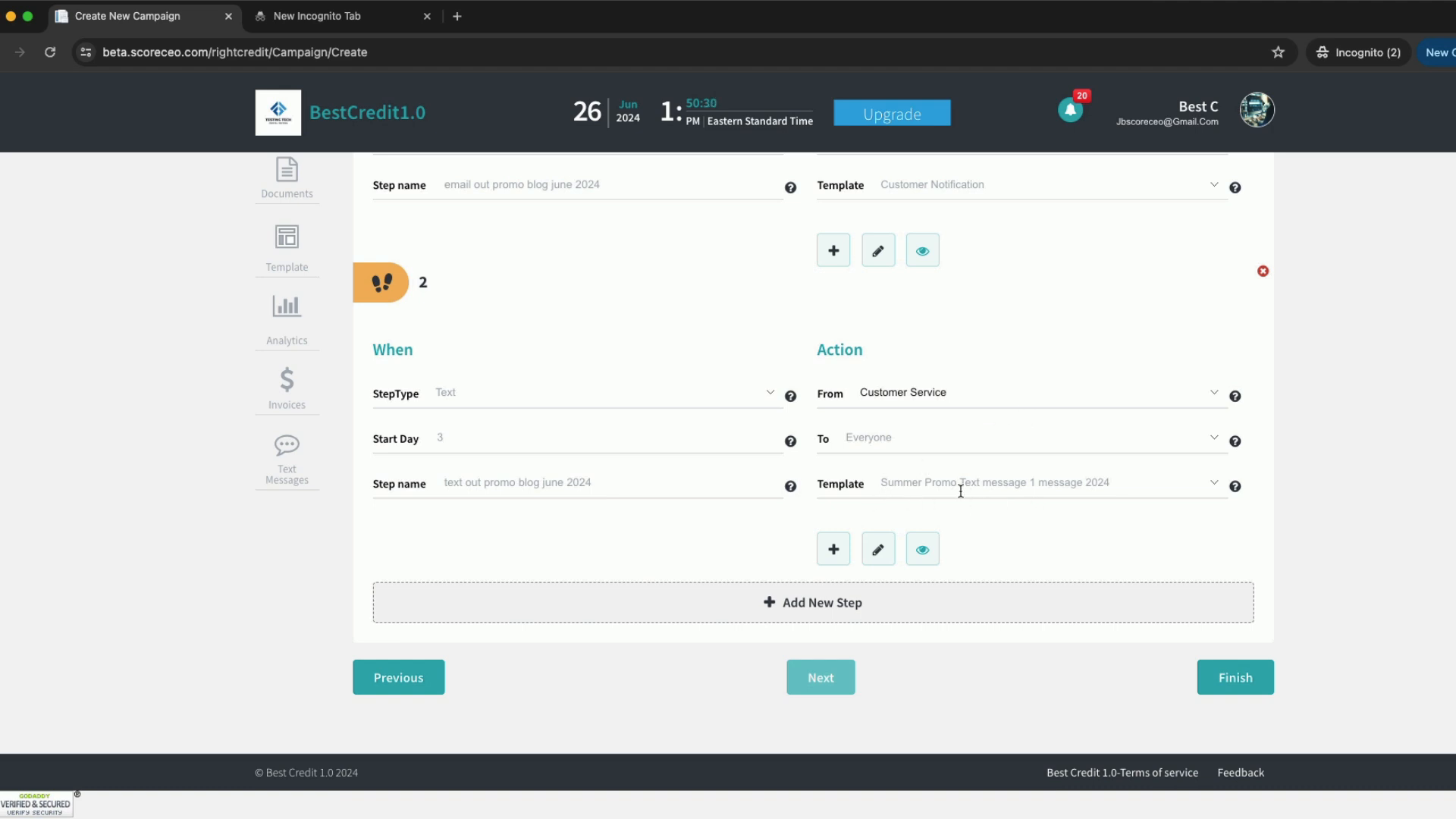
{"action": "left_click", "coordinate": [1214, 479]}
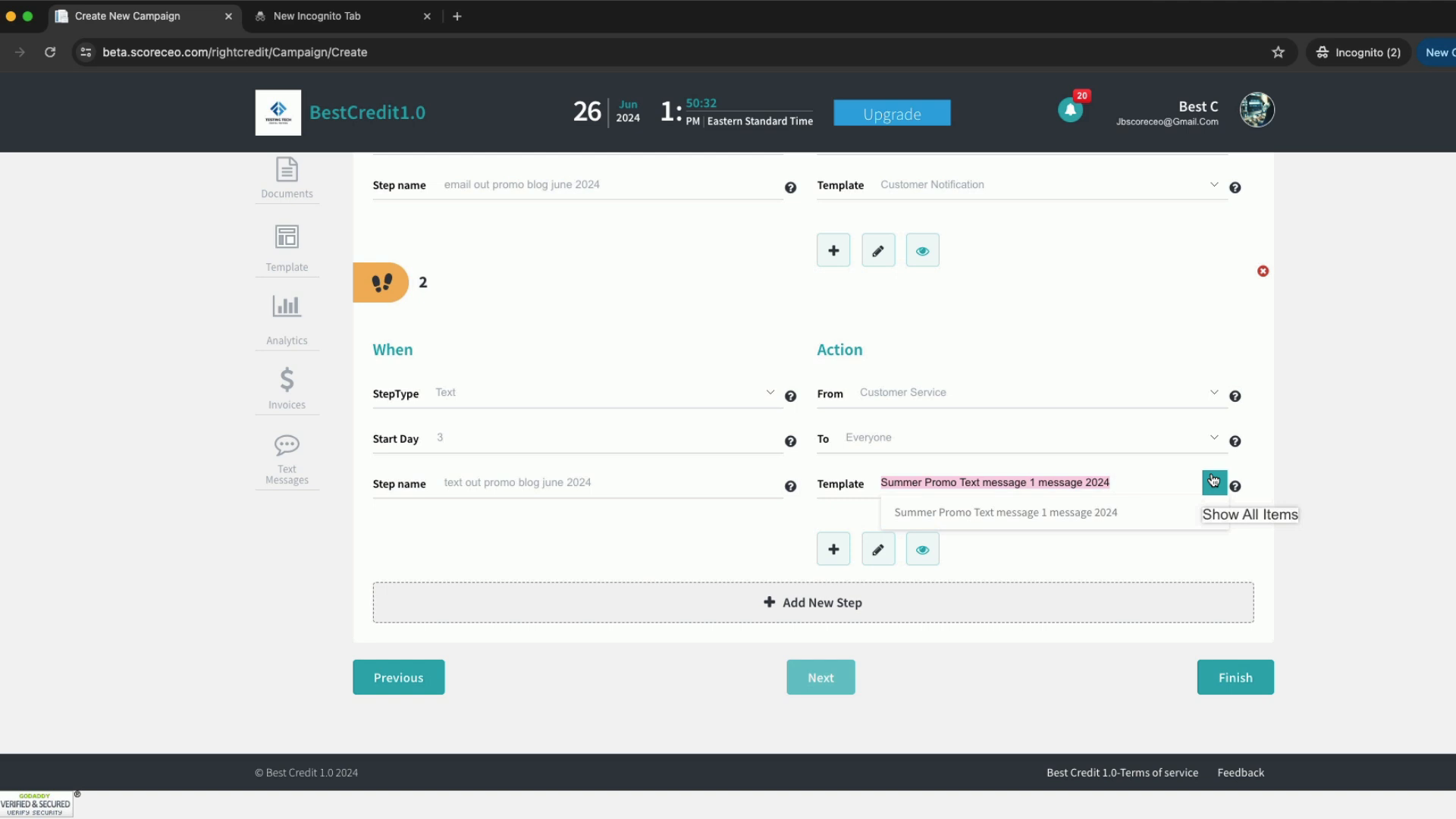
{"action": "left_click", "coordinate": [950, 512]}
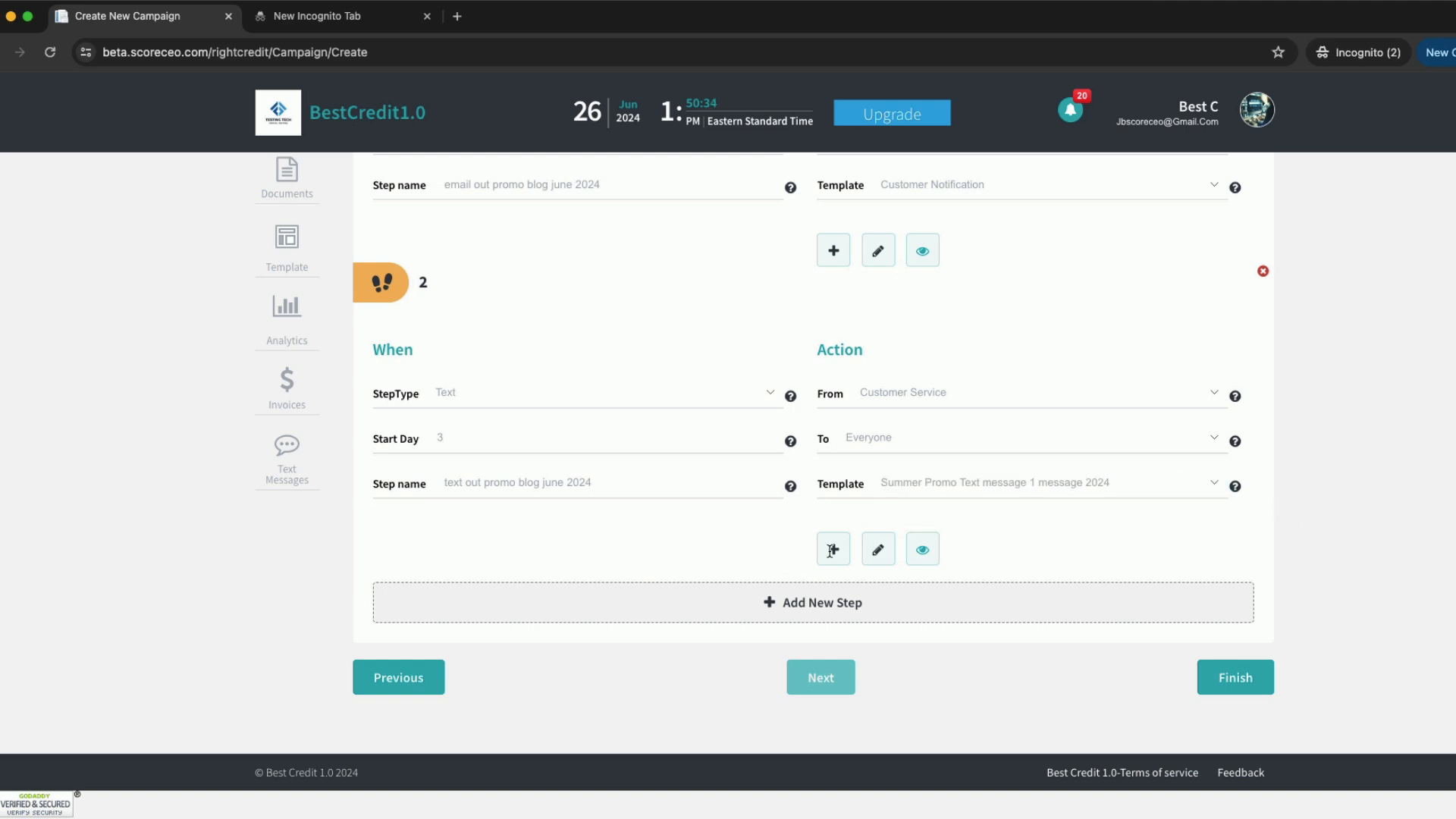
Start a new text template from the second campaign step with category General Template, and close the form without creating it.
{"action": "left_click", "coordinate": [832, 550]}
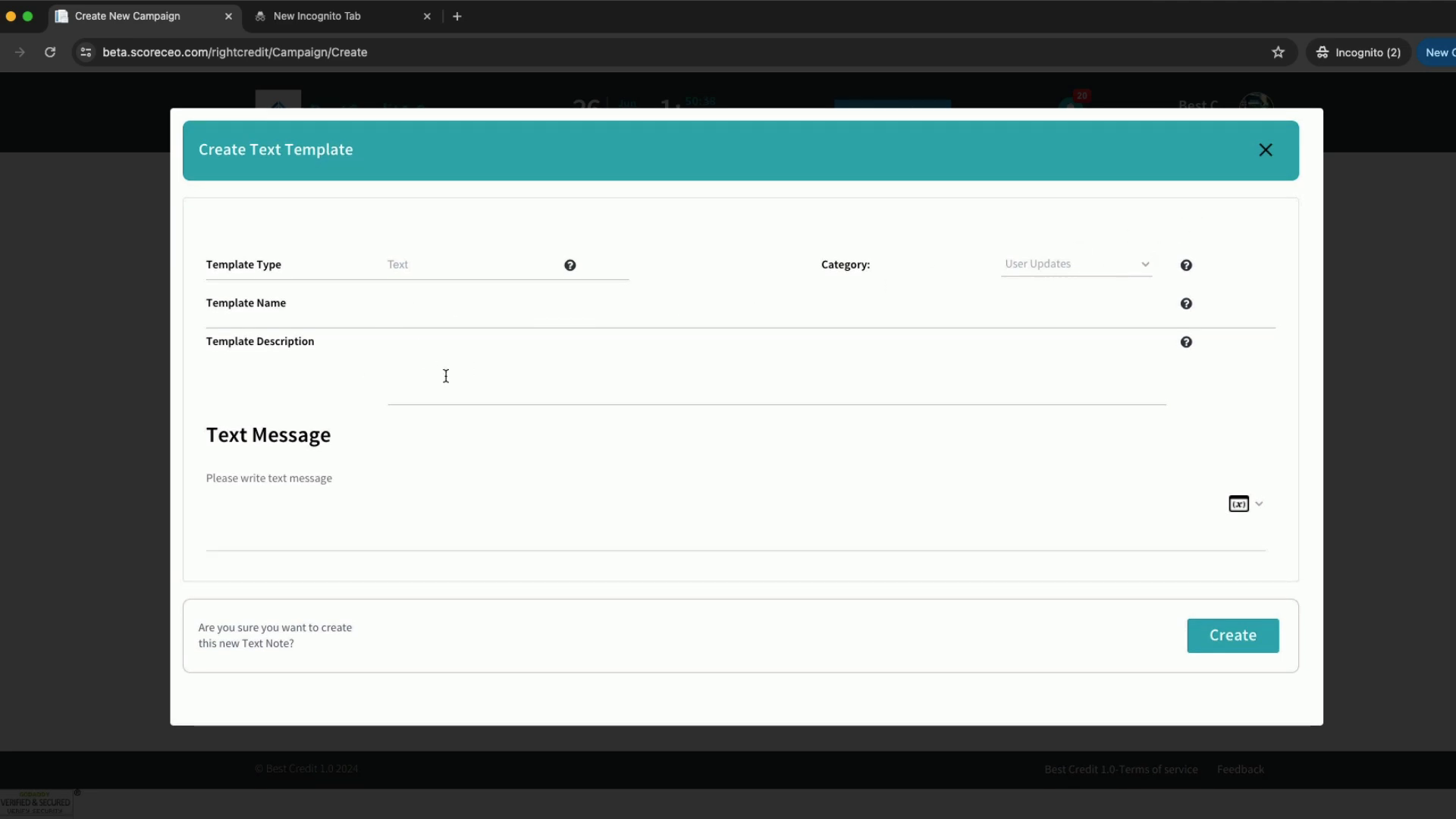
{"action": "left_click", "coordinate": [1142, 263]}
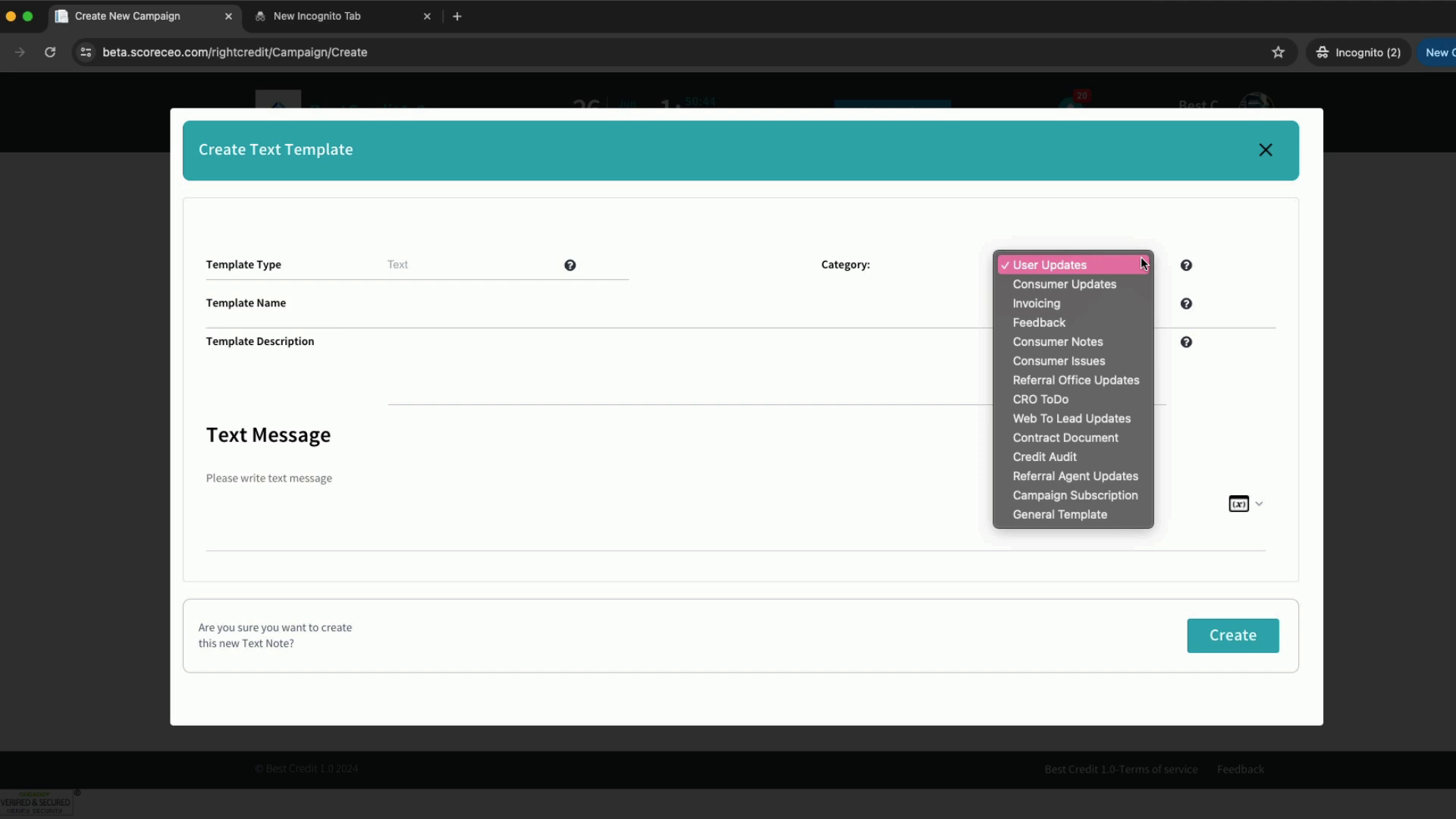
{"action": "left_click", "coordinate": [1105, 515]}
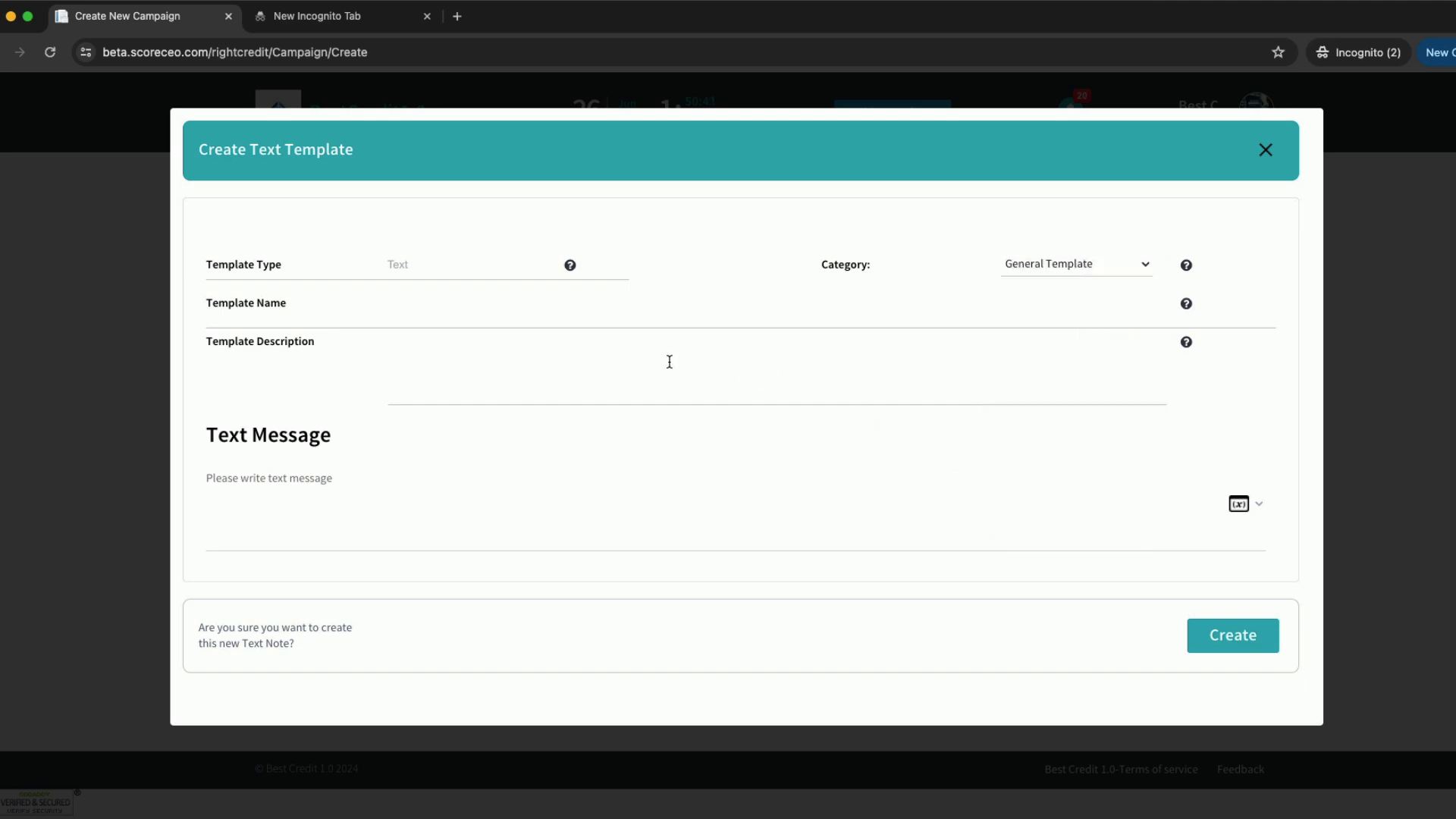
{"action": "left_click", "coordinate": [520, 465]}
{"action": "left_click", "coordinate": [1265, 150]}
{"action": "left_click", "coordinate": [1214, 482]}
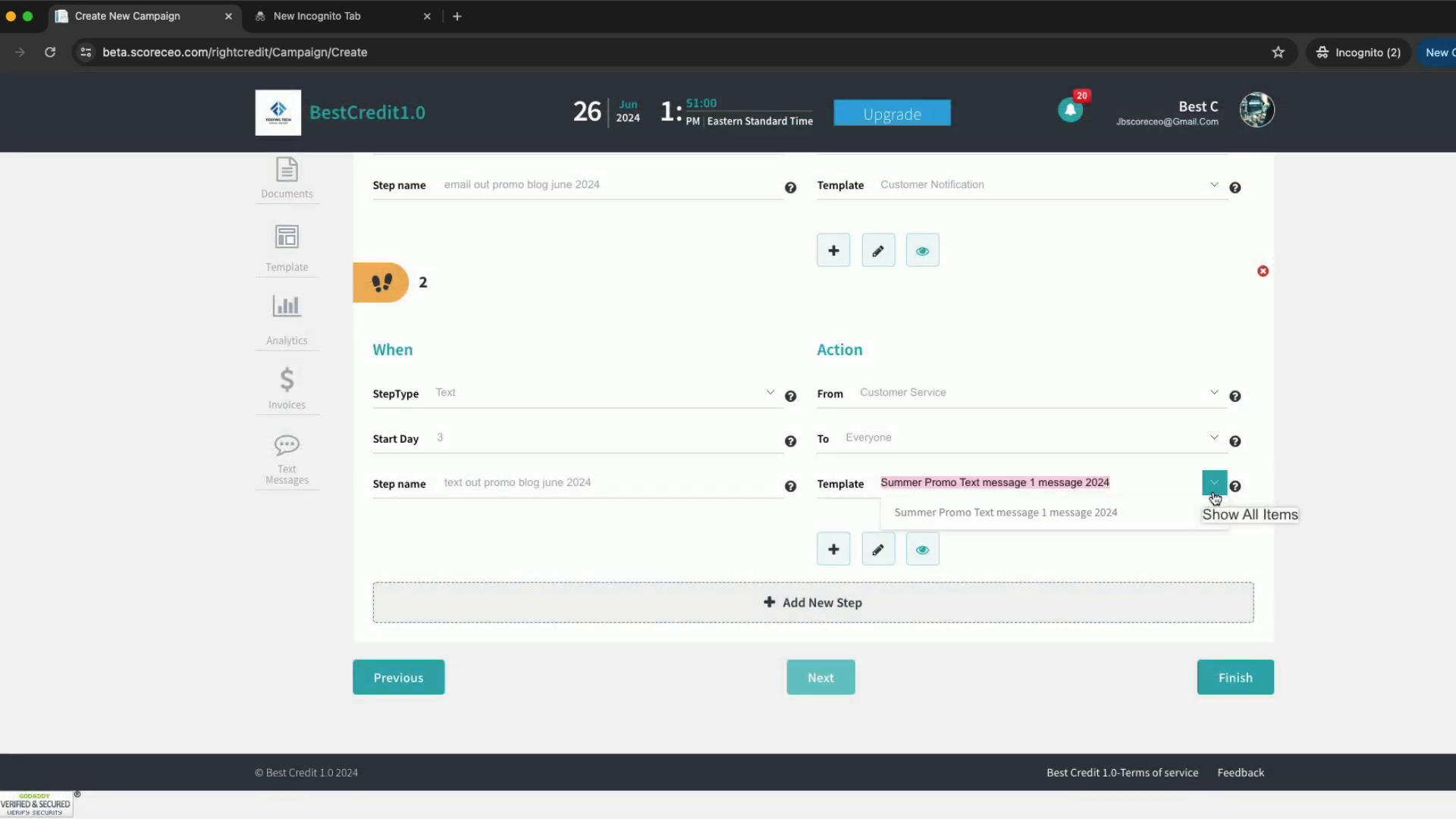
{"action": "left_click", "coordinate": [1350, 543]}
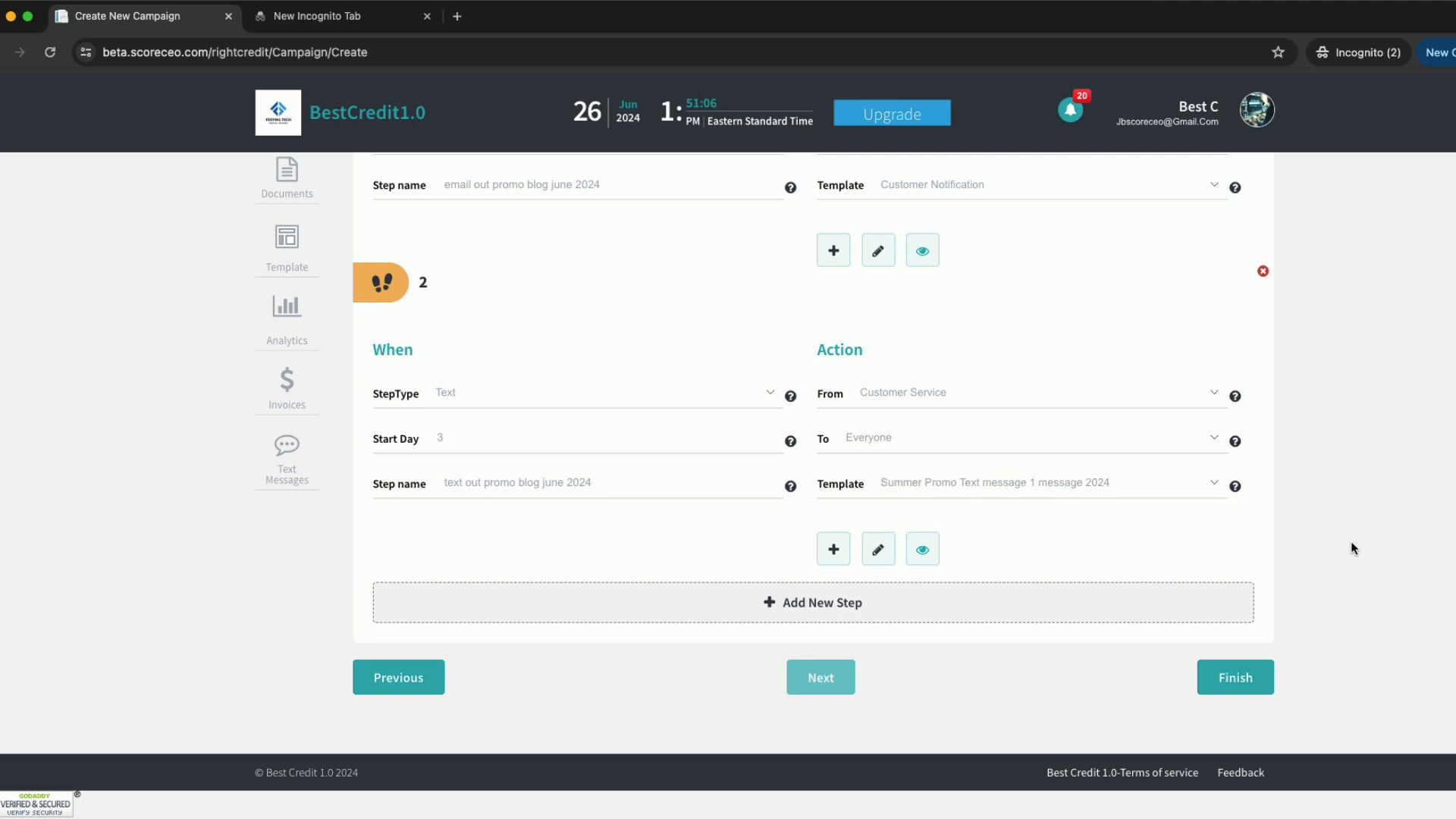
Finish creating the Blog Promo campaign and start it from its editable details.
{"action": "left_click", "coordinate": [1230, 677]}
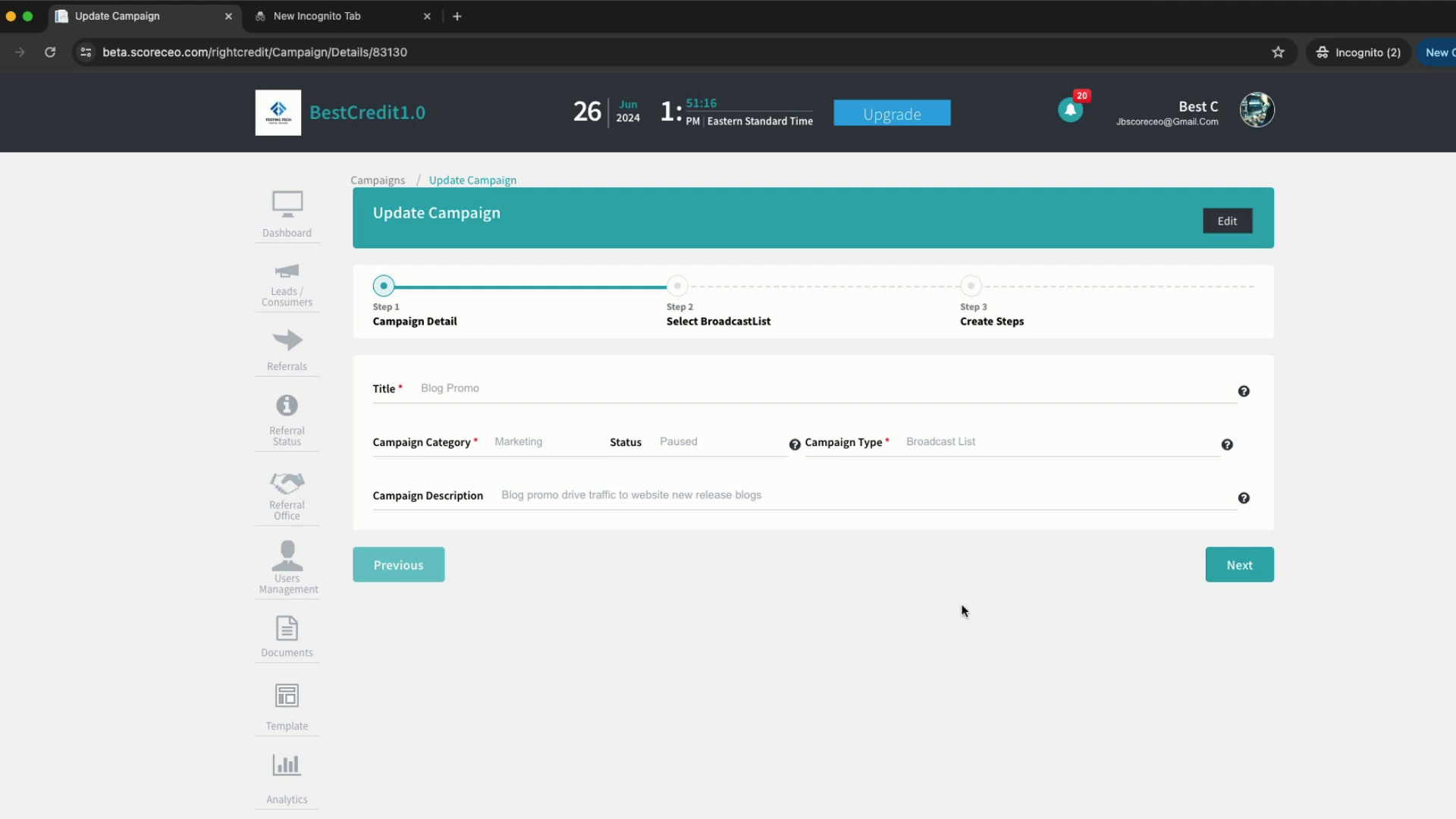
{"action": "left_click", "coordinate": [1227, 224]}
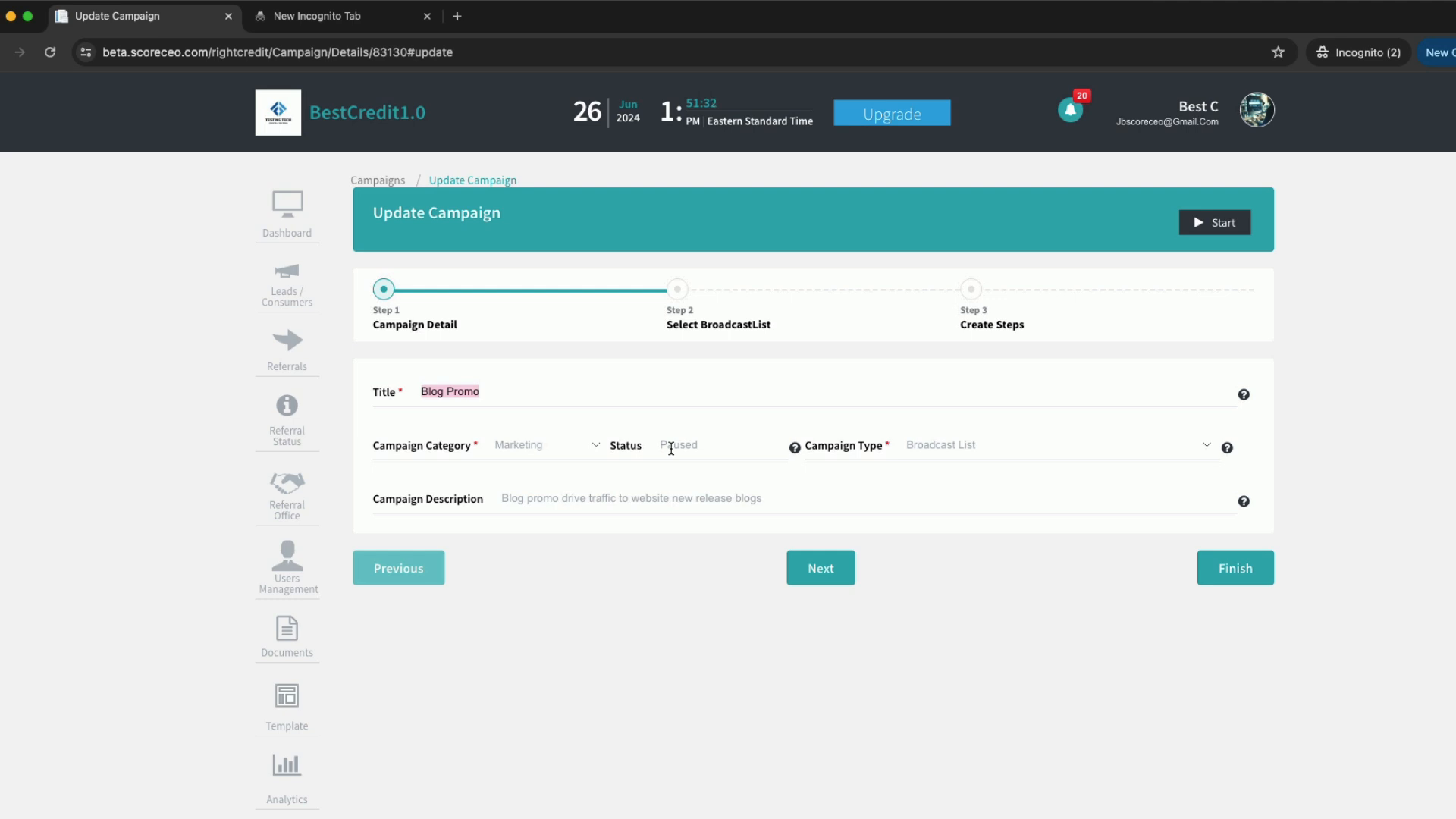
{"action": "left_click", "coordinate": [1214, 223]}
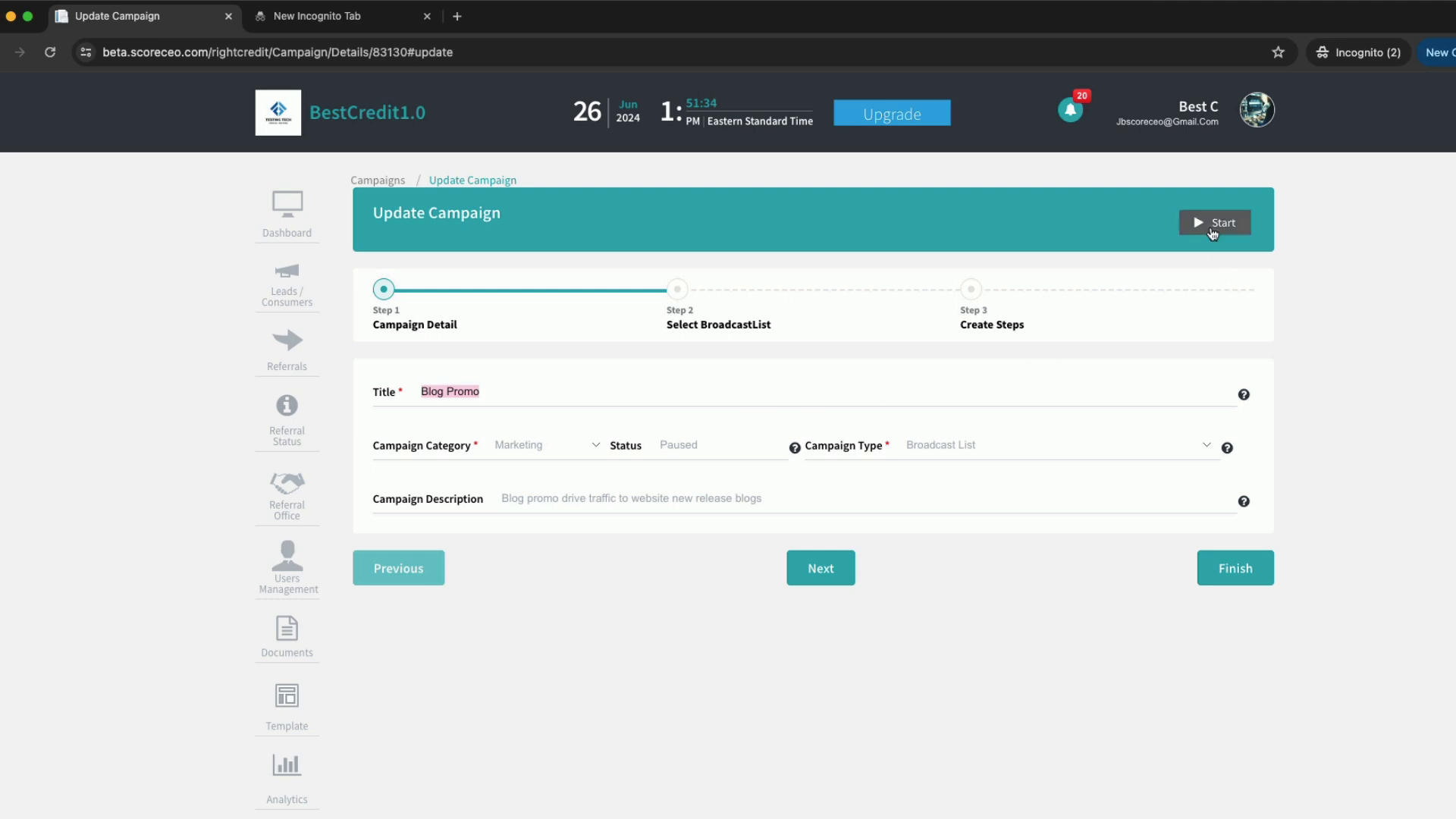
{"action": "triple_click", "coordinate": [1089, 398]}
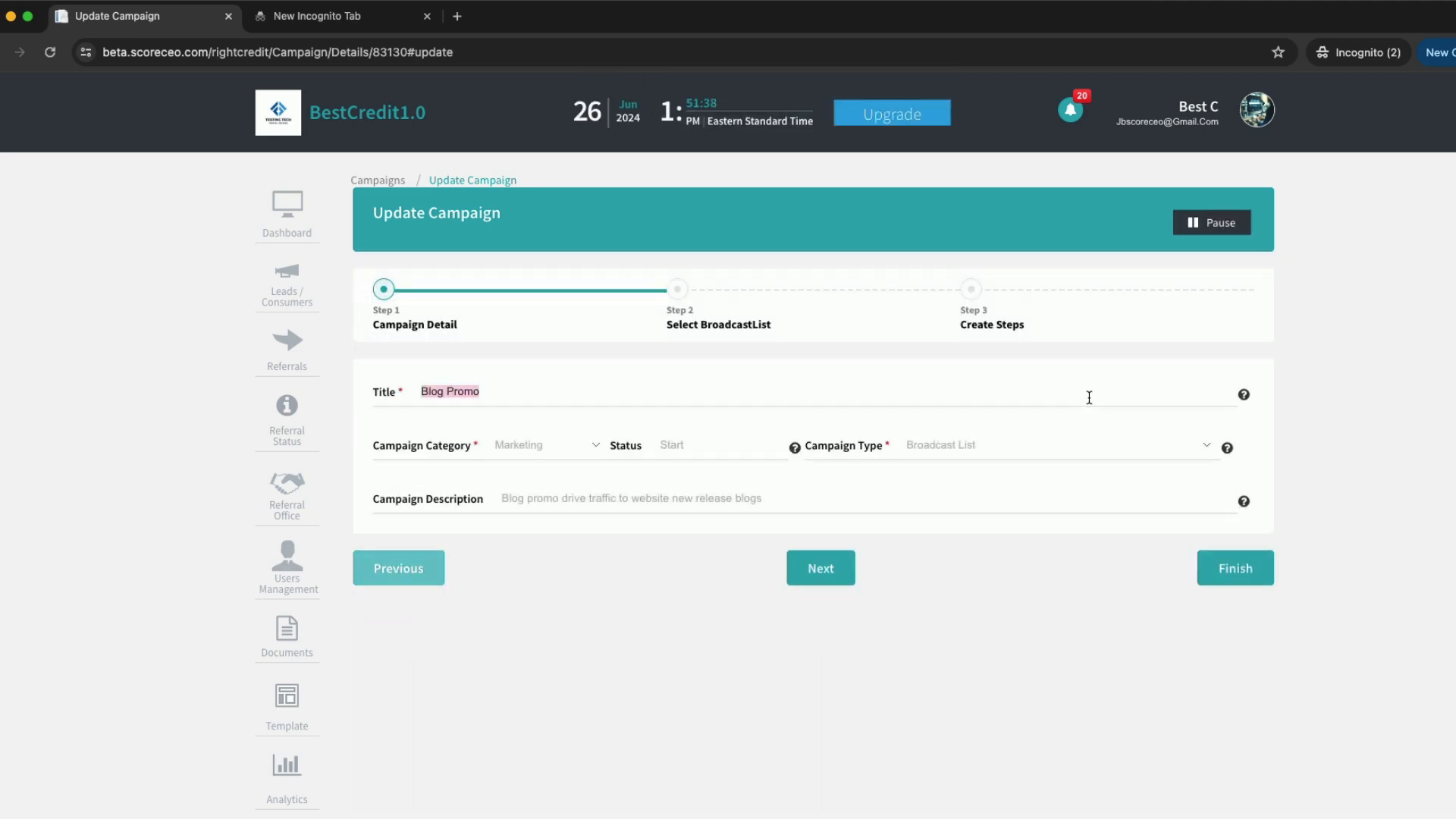